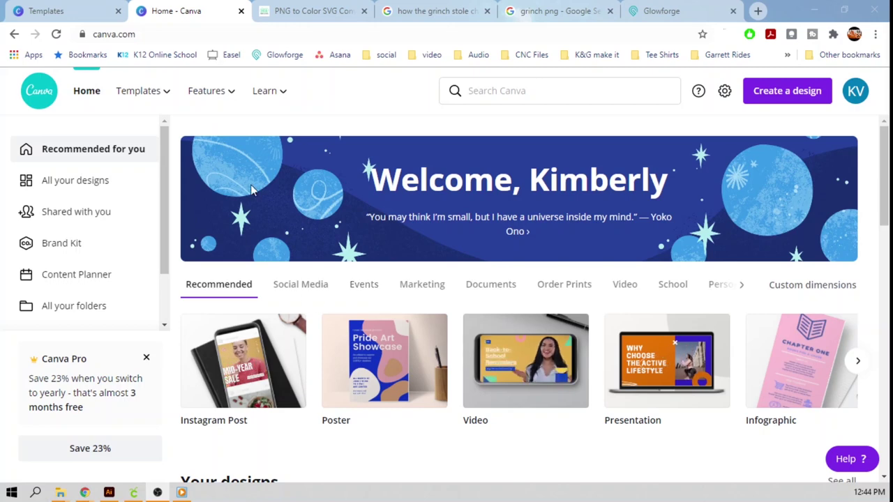
# Start a new design from the Pink and Red Bold Typography Christmas Gift Certificate template.
pyautogui.moveTo(166, 91)
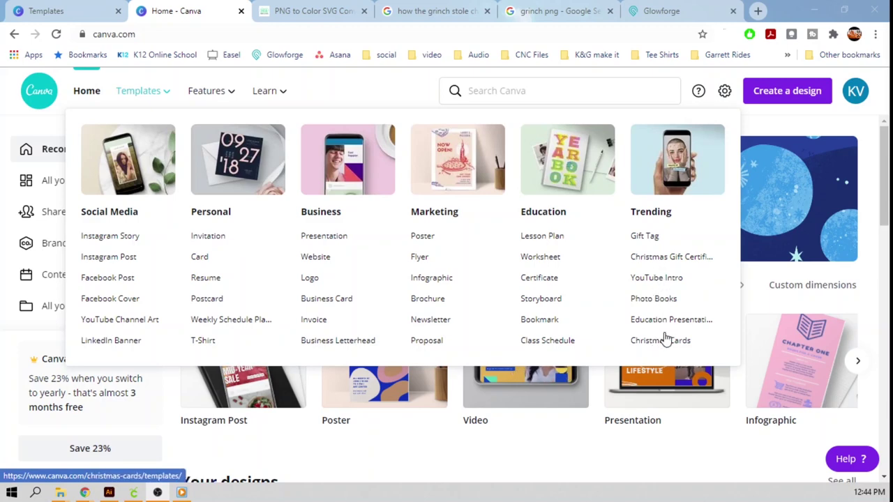
pyautogui.click(664, 263)
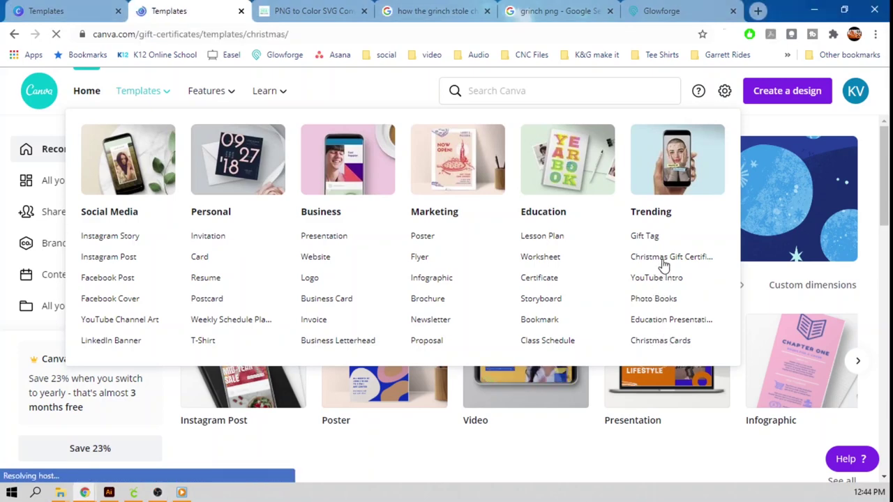
pyautogui.scroll(-1, 549, 338)
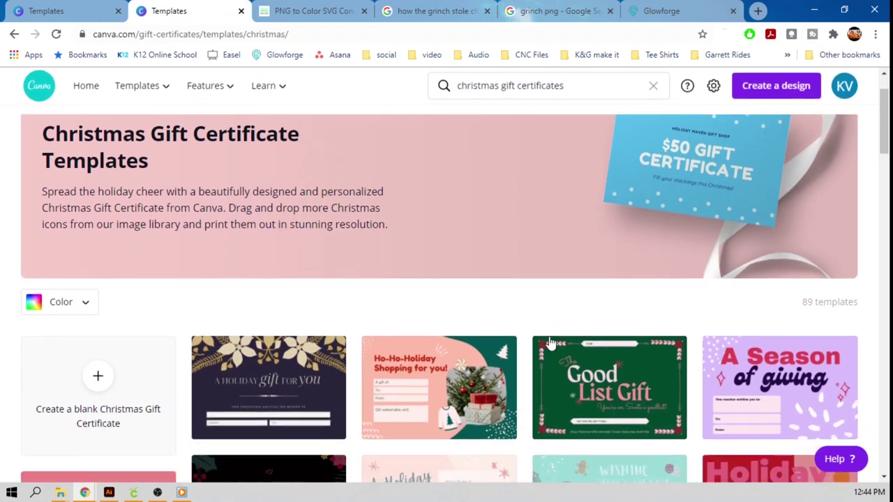
pyautogui.scroll(-4, 549, 343)
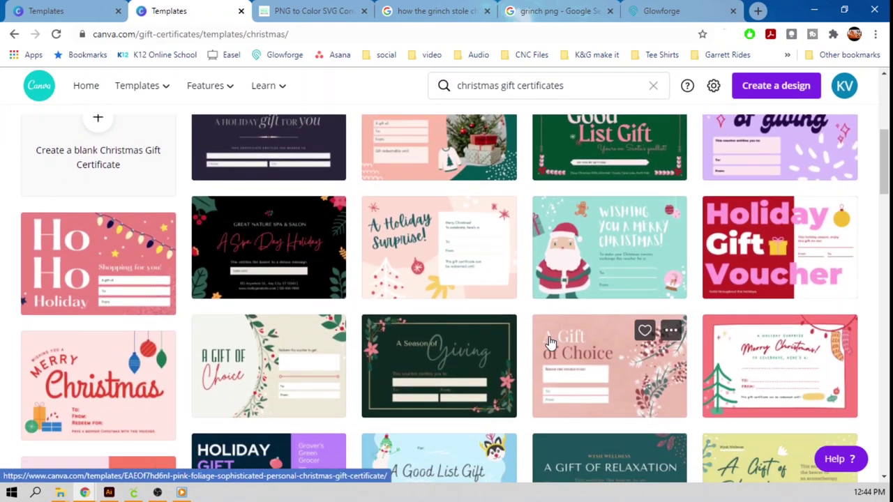
pyautogui.click(130, 386)
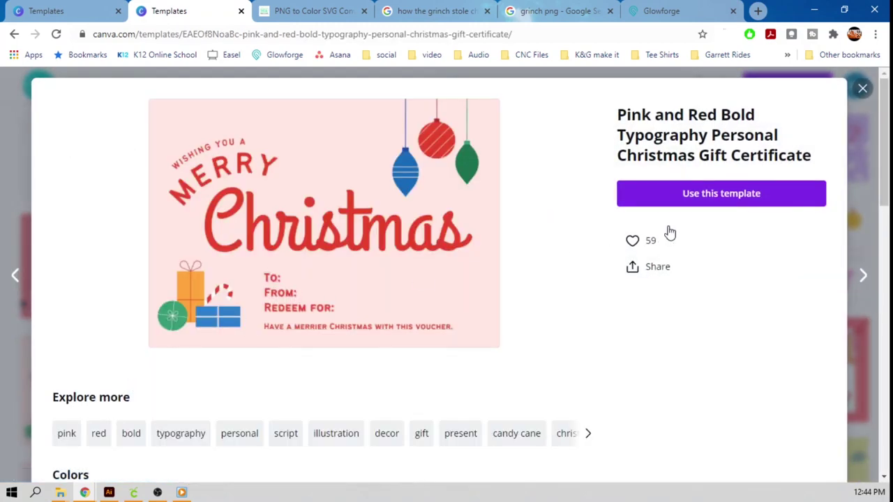
pyautogui.click(685, 205)
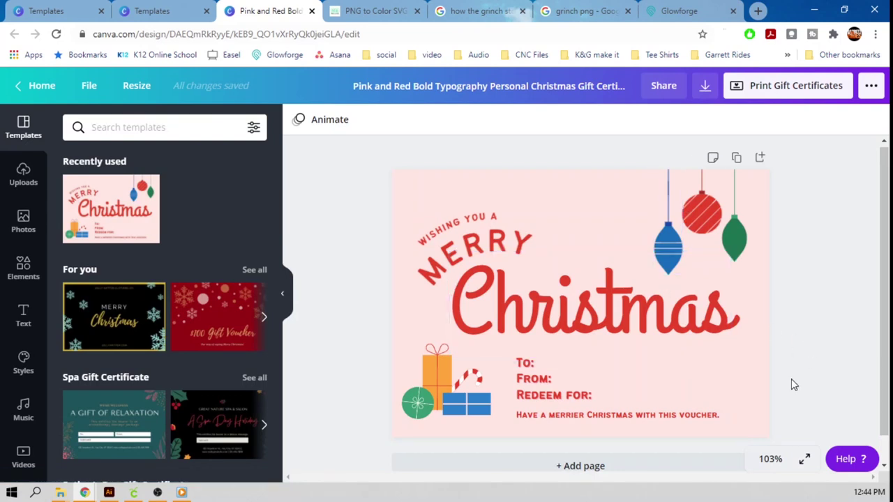
# Delete the To/From/Redeem text lines, then try selecting the Christmas lettering.
pyautogui.click(527, 372)
pyautogui.press('Delete')
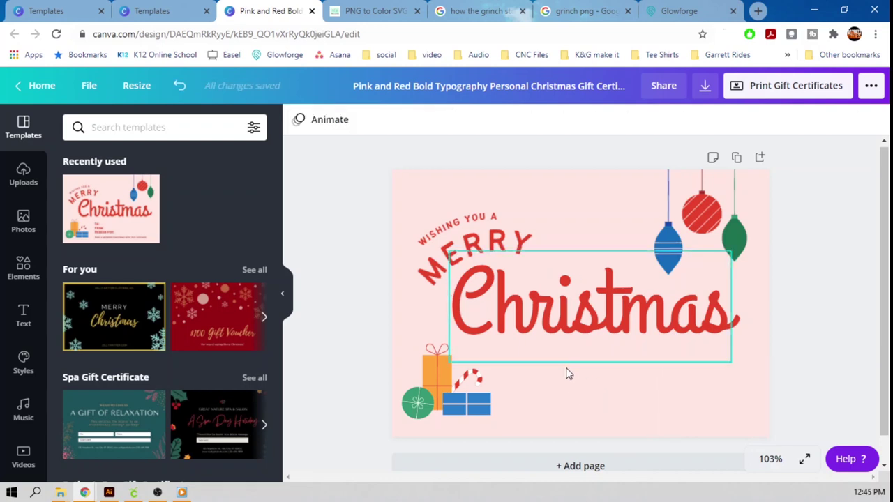
pyautogui.click(569, 386)
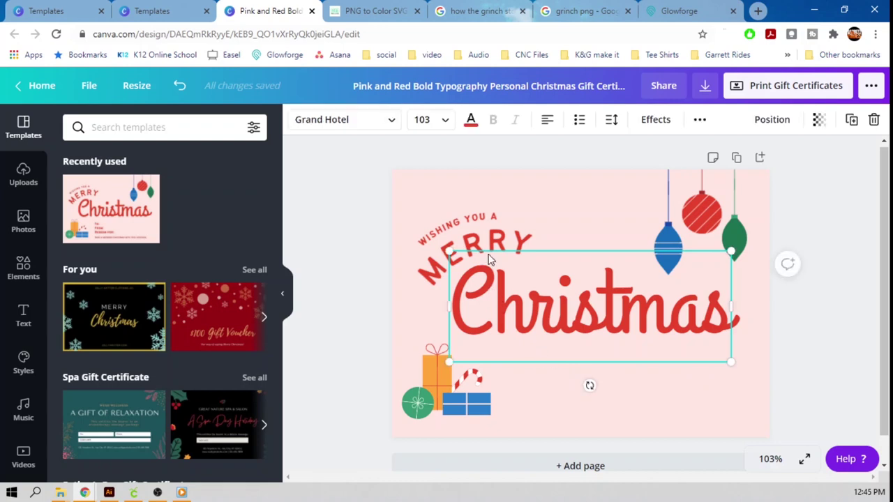
pyautogui.click(544, 397)
pyautogui.click(556, 375)
pyautogui.click(551, 387)
pyautogui.click(552, 385)
pyautogui.click(556, 404)
# Marquee the greeting lettering and gifts together, then select the Christmas text alone.
pyautogui.moveTo(556, 396); pyautogui.dragTo(487, 214)
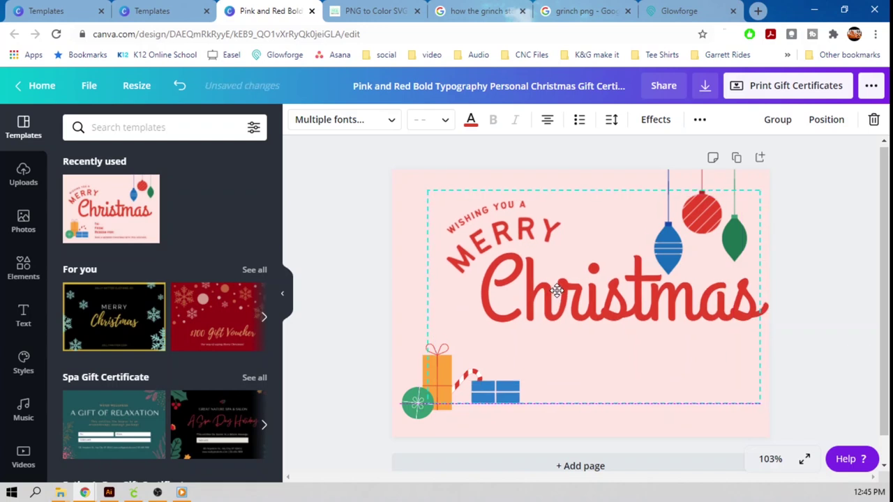
pyautogui.click(570, 375)
pyautogui.click(564, 309)
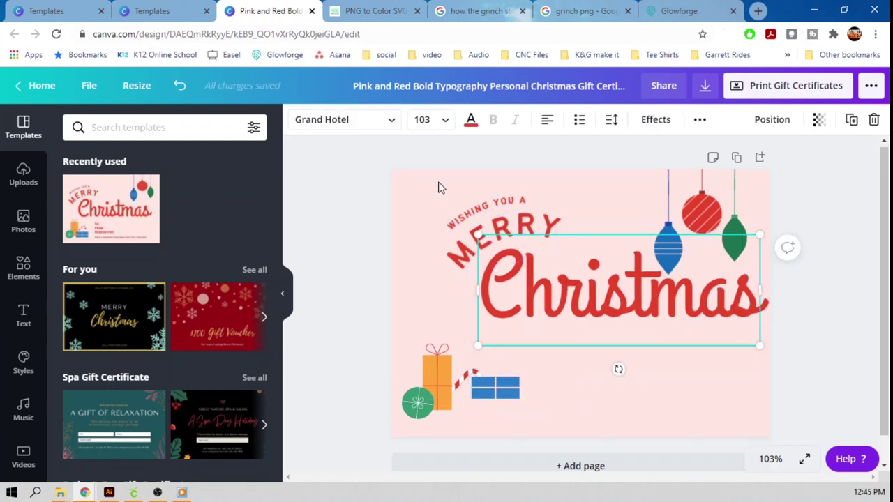
# Browse the Christmas text's font list, then marquee-select and delete all the gift graphics.
pyautogui.click(391, 122)
pyautogui.moveTo(275, 180); pyautogui.dragTo(272, 427)
pyautogui.scroll(-4, 273, 427)
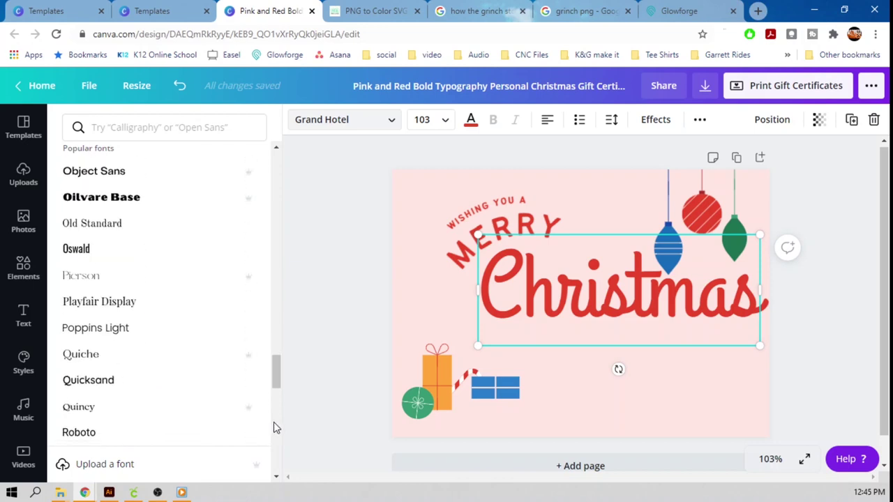
pyautogui.scroll(-5, 276, 428)
pyautogui.moveTo(277, 397)
pyautogui.mouseDown()
pyautogui.moveTo(275, 415)
pyautogui.moveTo(273, 407)
pyautogui.mouseUp()
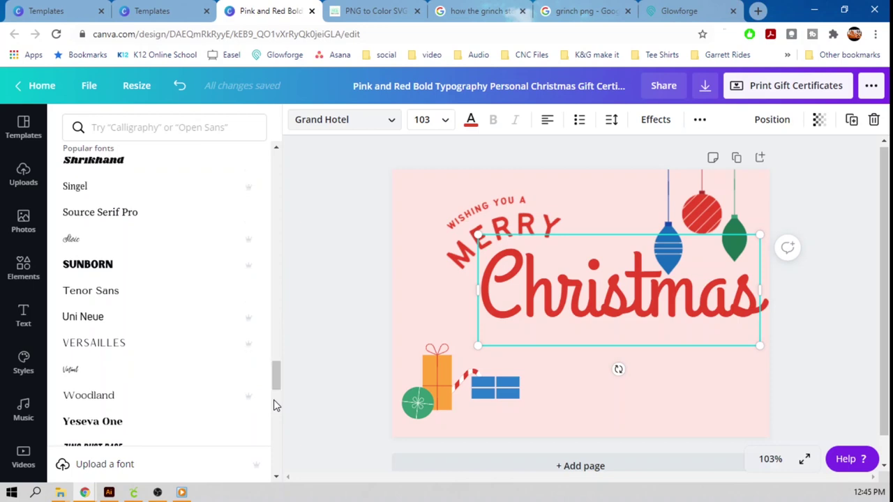
pyautogui.click(328, 393)
pyautogui.moveTo(529, 429); pyautogui.dragTo(420, 359)
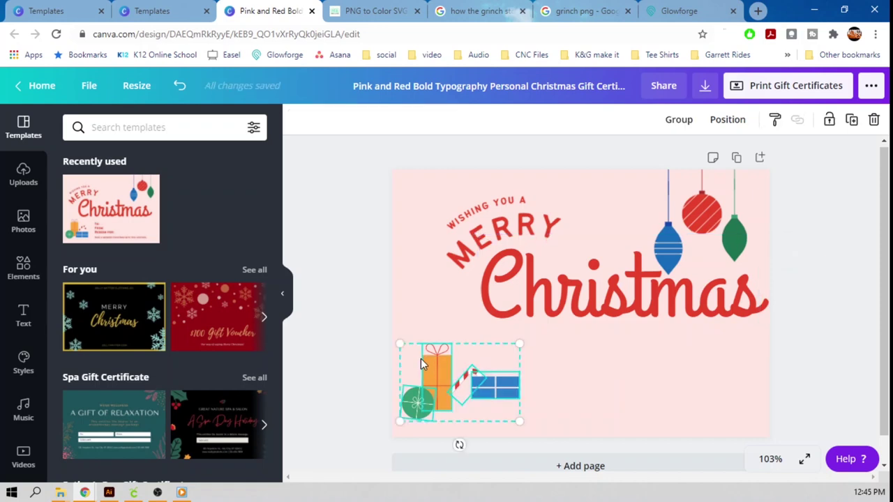
pyautogui.press('Delete')
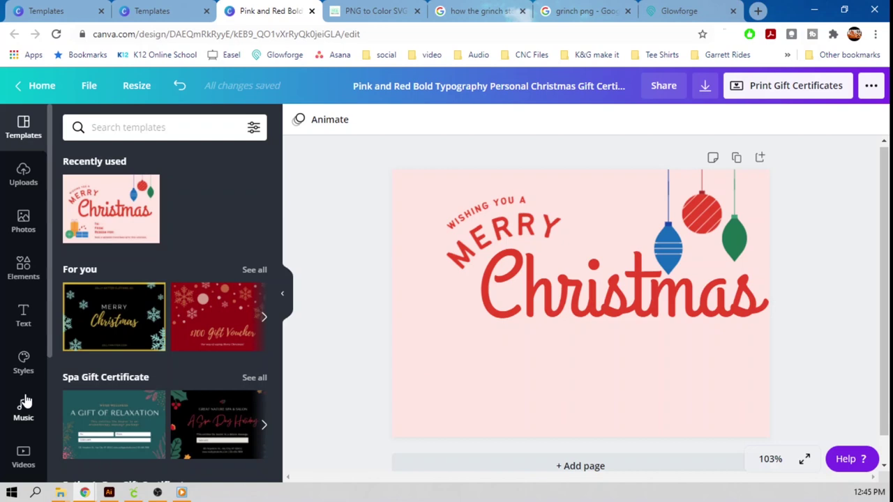
# Add the snowflake graphic from Recently used to the card and shrink it.
pyautogui.click(23, 272)
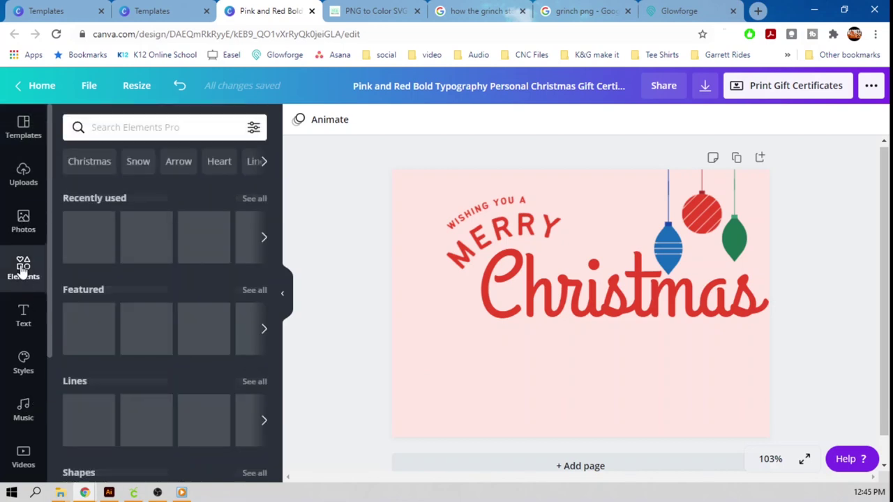
pyautogui.moveTo(92, 246); pyautogui.dragTo(591, 199)
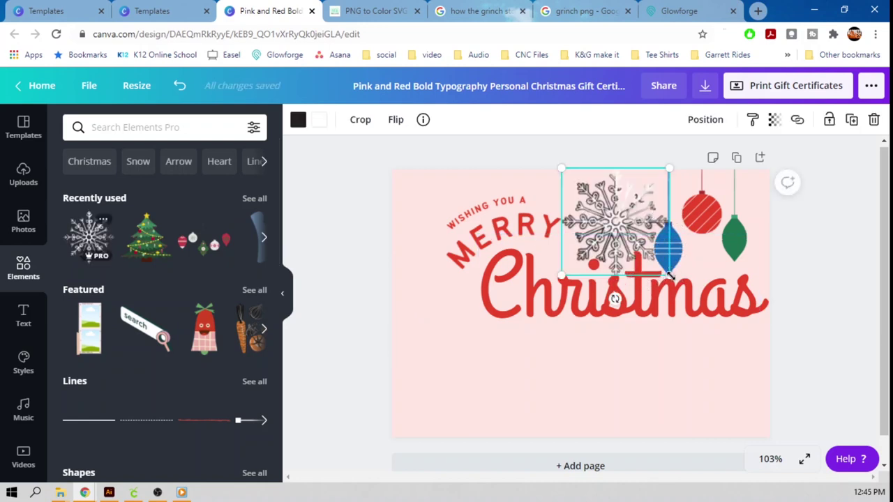
pyautogui.moveTo(670, 277); pyautogui.dragTo(447, 296)
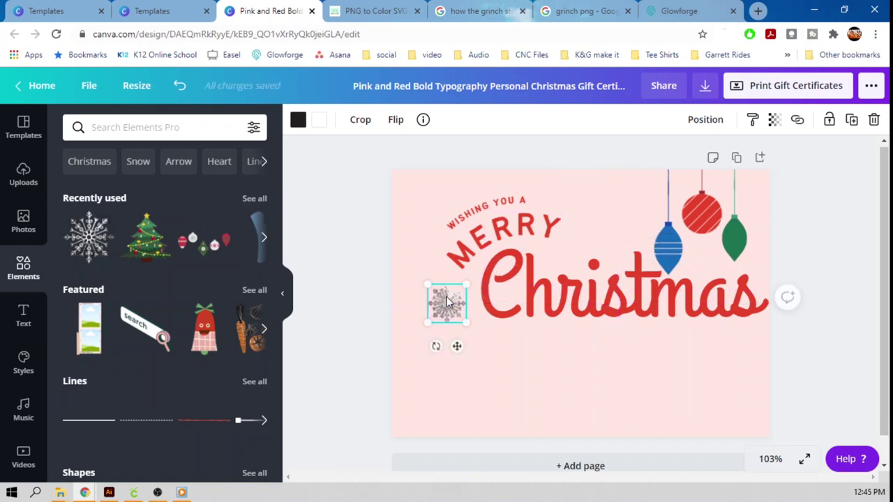
# Swap the three top-right ornaments for the hanging ornaments graphic at the top right.
pyautogui.moveTo(205, 247); pyautogui.dragTo(565, 355)
pyautogui.click(731, 222)
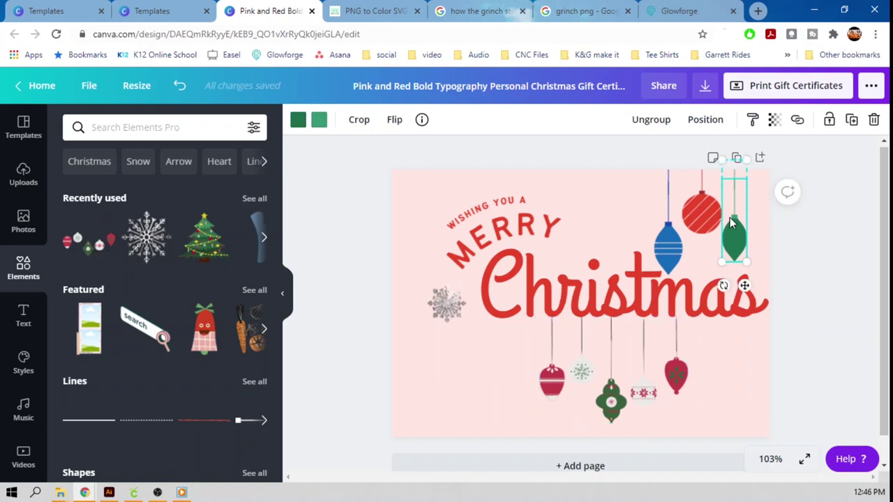
pyautogui.click(773, 259)
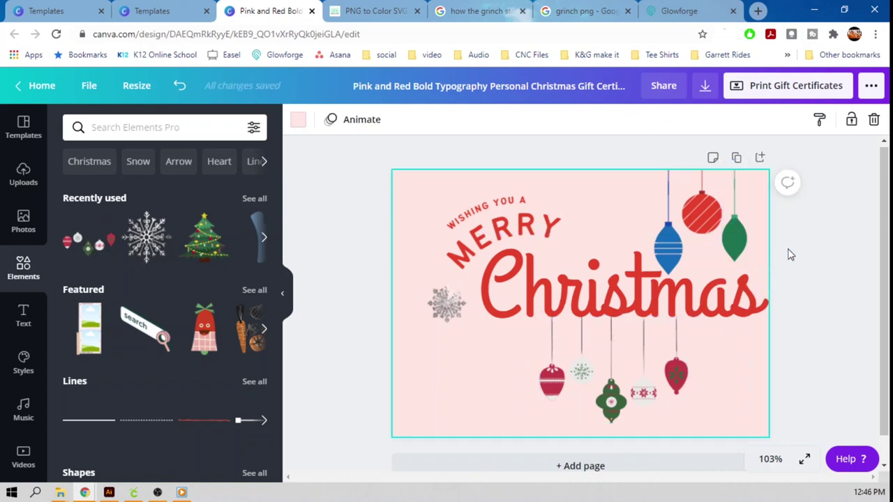
pyautogui.click(673, 241)
pyautogui.click(719, 222)
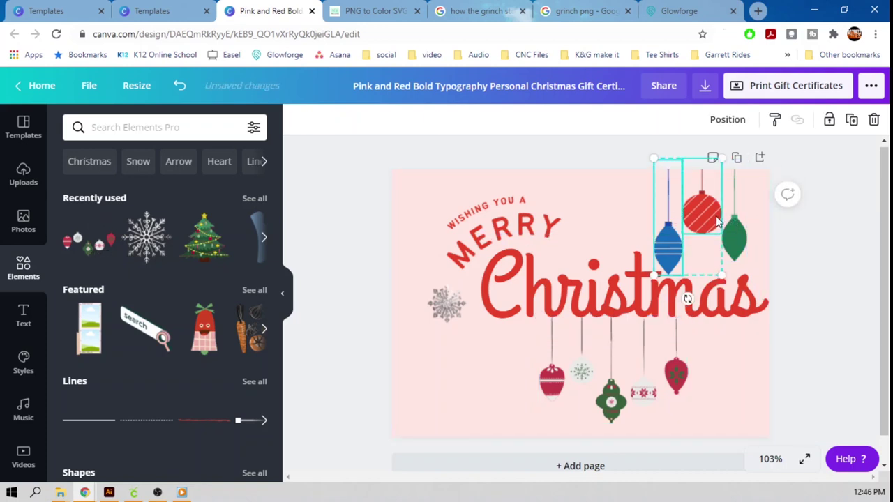
pyautogui.press('Delete')
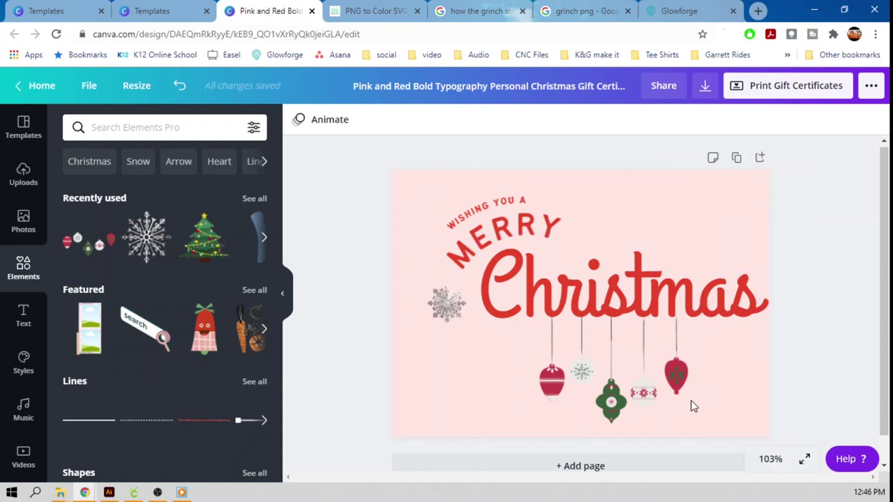
pyautogui.moveTo(632, 382); pyautogui.dragTo(707, 232)
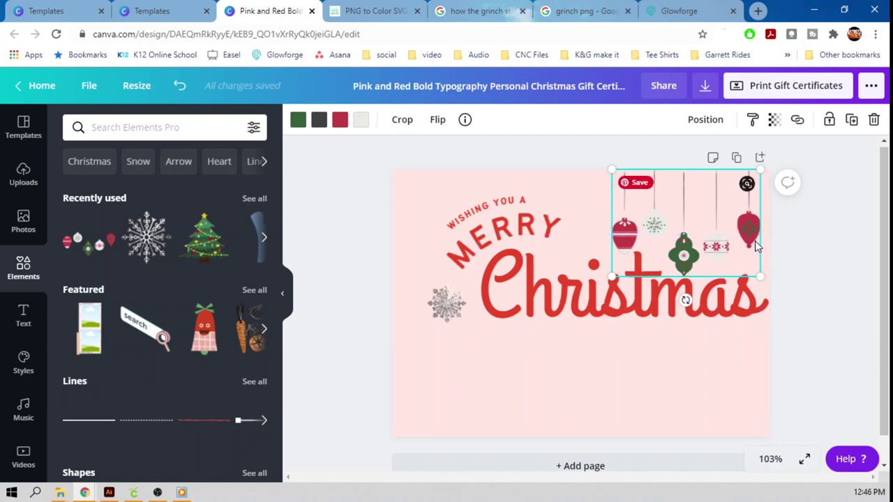
pyautogui.click(342, 125)
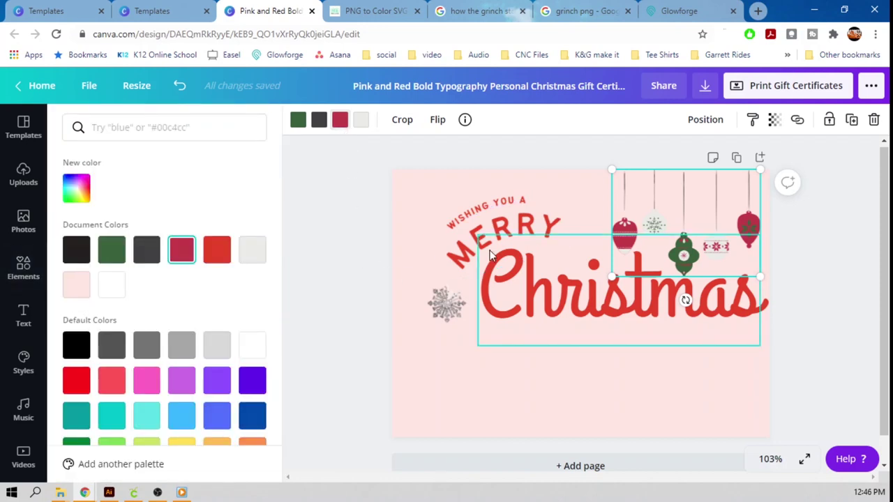
# Make the Christmas, MERRY and WISHING YOU A text the dark red document colour.
pyautogui.click(517, 282)
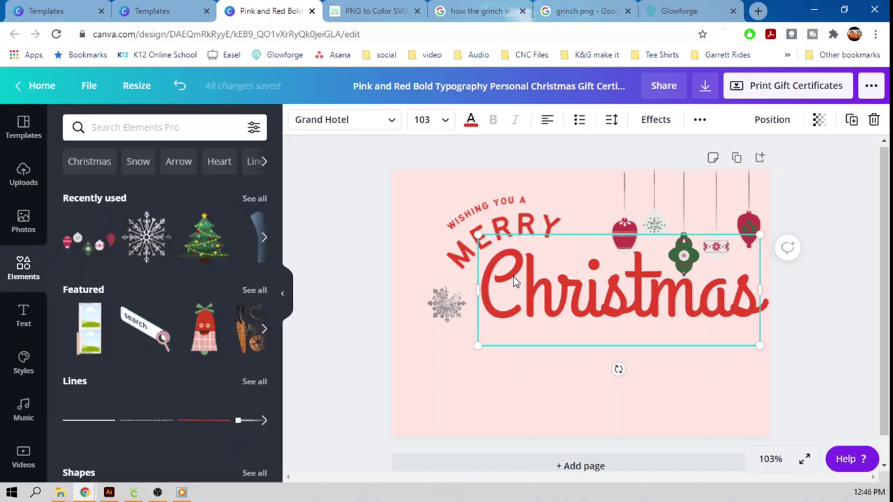
pyautogui.click(471, 120)
pyautogui.click(178, 255)
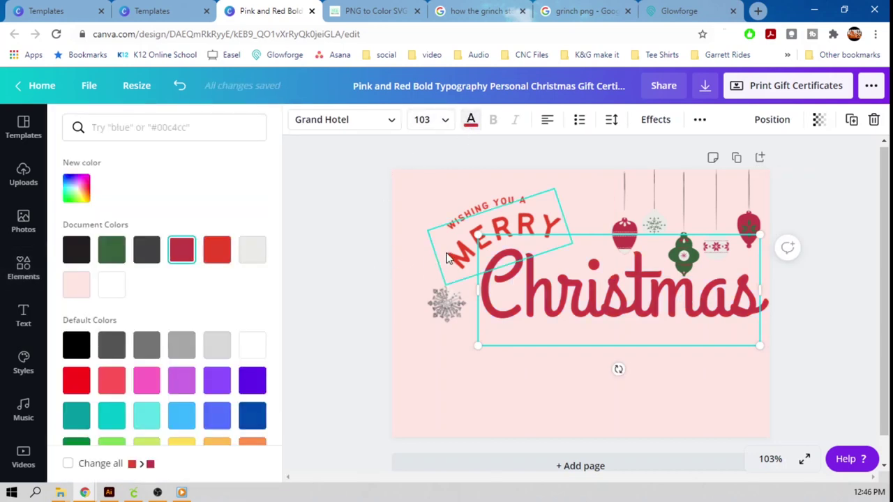
pyautogui.click(501, 234)
pyautogui.click(471, 120)
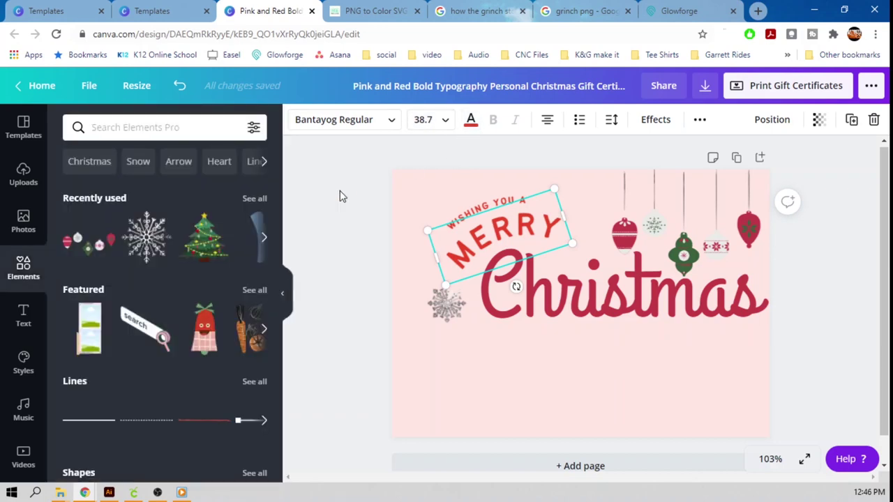
pyautogui.click(472, 123)
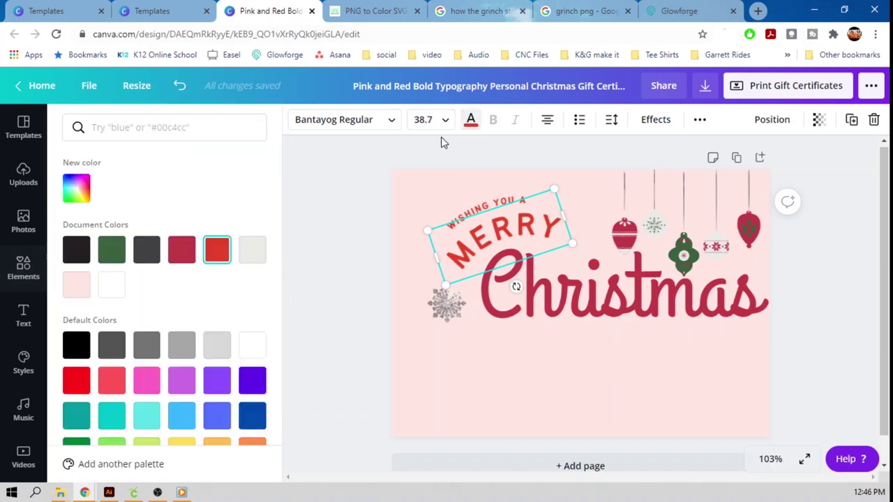
pyautogui.click(187, 253)
pyautogui.click(511, 199)
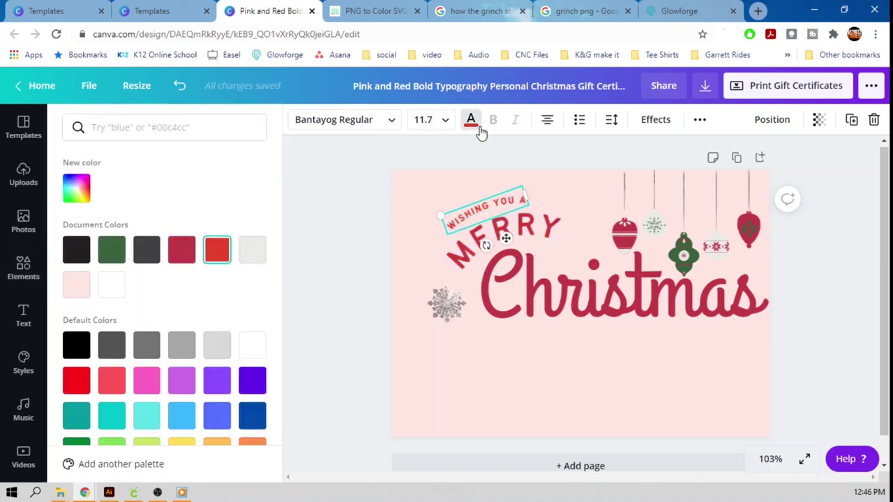
pyautogui.click(182, 250)
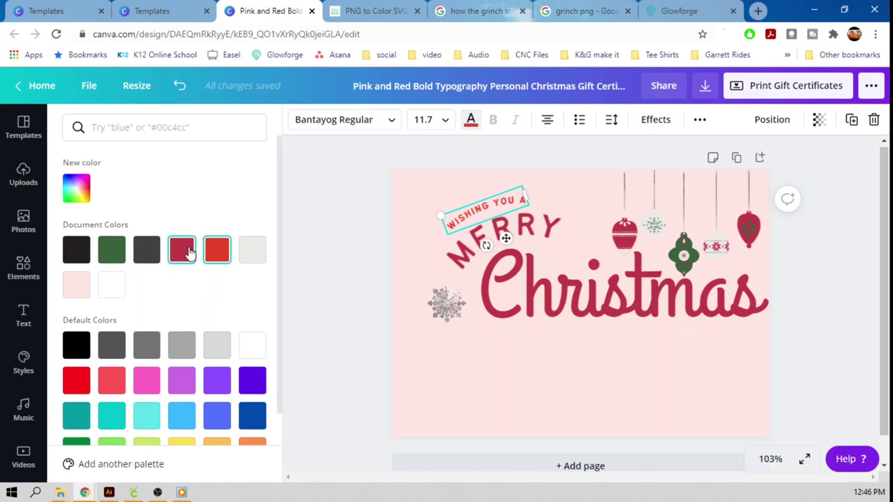
# Recolour the small snowflake's white part to the light grey document colour.
pyautogui.click(462, 314)
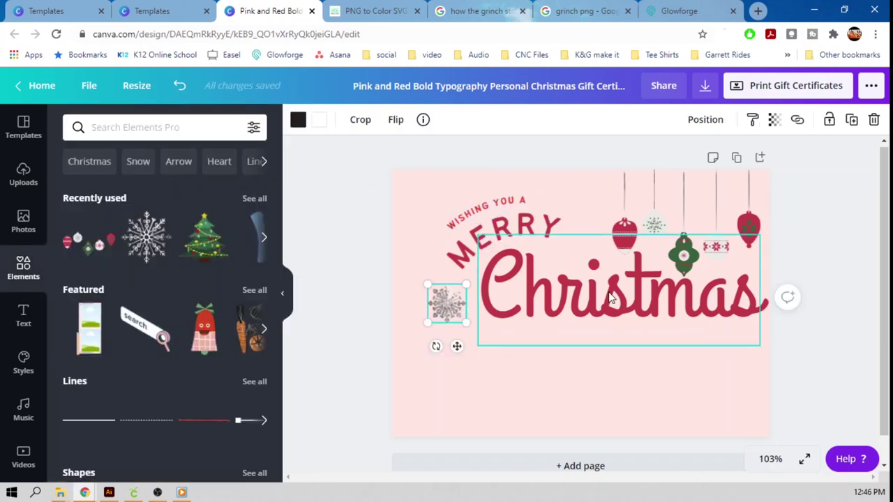
pyautogui.click(691, 264)
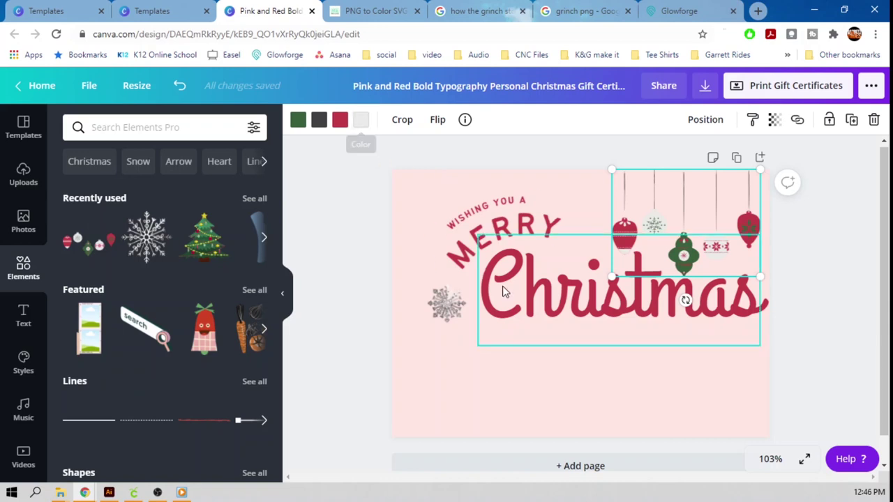
pyautogui.click(453, 311)
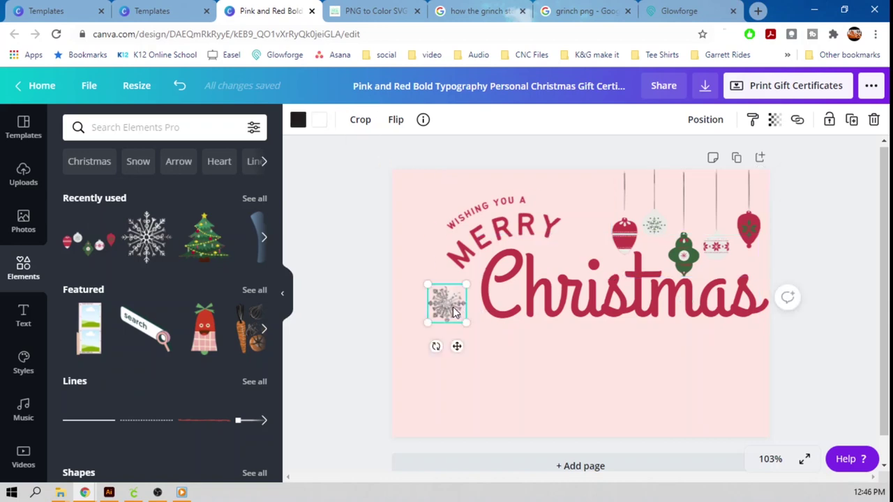
pyautogui.click(318, 121)
pyautogui.click(217, 253)
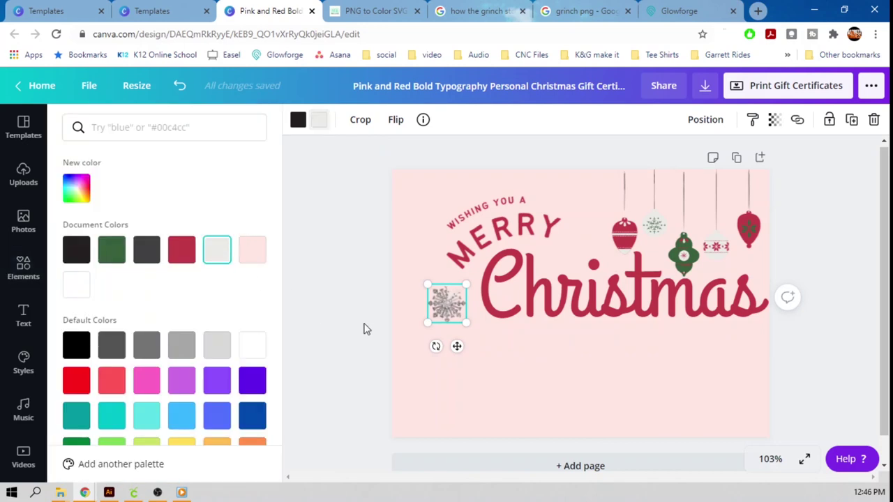
pyautogui.click(374, 330)
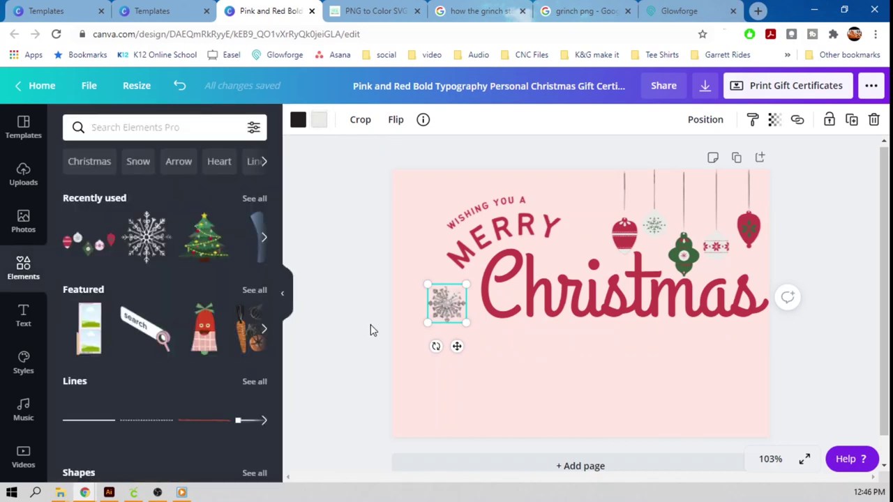
pyautogui.click(264, 241)
# Put a teal snowflake below Christmas, delete the grey one, and shrink it to about 2.1 wide.
pyautogui.moveTo(203, 239); pyautogui.dragTo(452, 344)
pyautogui.moveTo(445, 310); pyautogui.dragTo(552, 369)
pyautogui.click(446, 318)
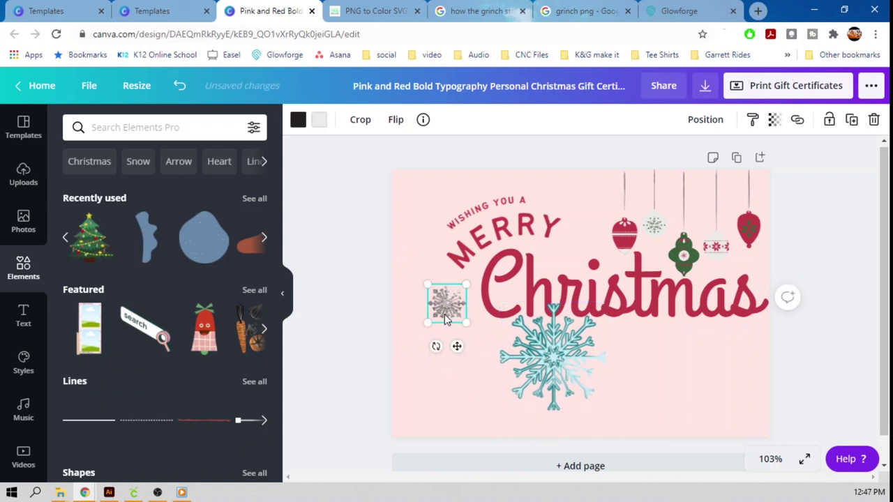
pyautogui.press('Delete')
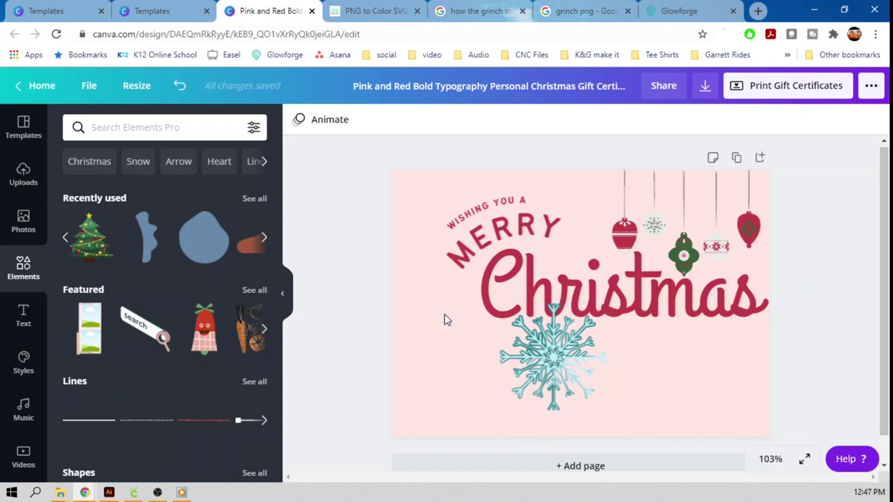
pyautogui.click(564, 342)
pyautogui.moveTo(610, 407); pyautogui.dragTo(444, 252)
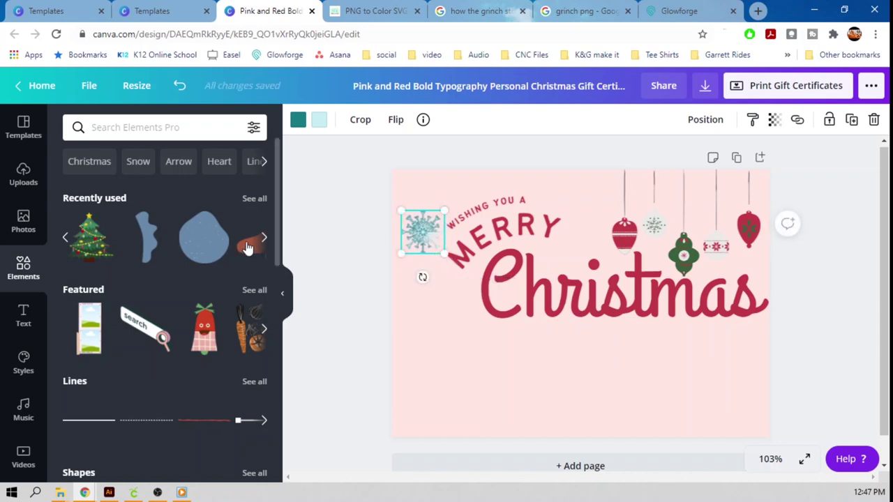
# Search elements for 'snow' and add a second, smaller snowflake to the card.
pyautogui.click(264, 237)
pyautogui.click(263, 237)
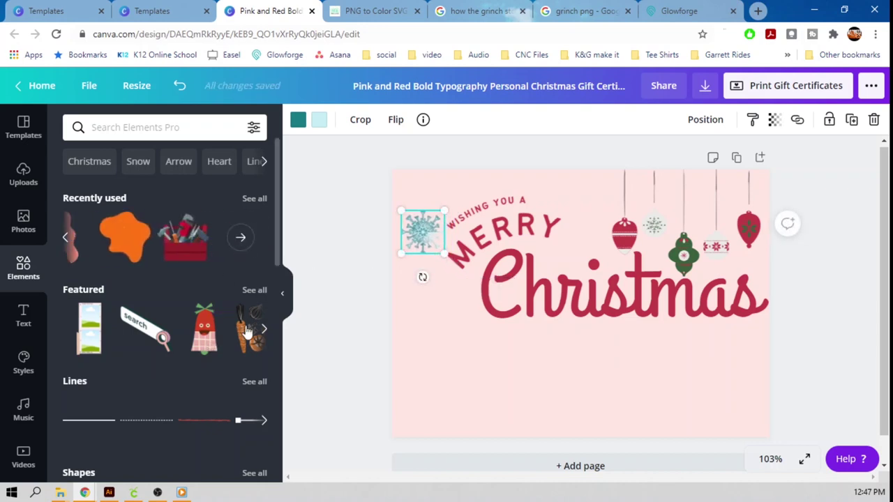
pyautogui.click(163, 125)
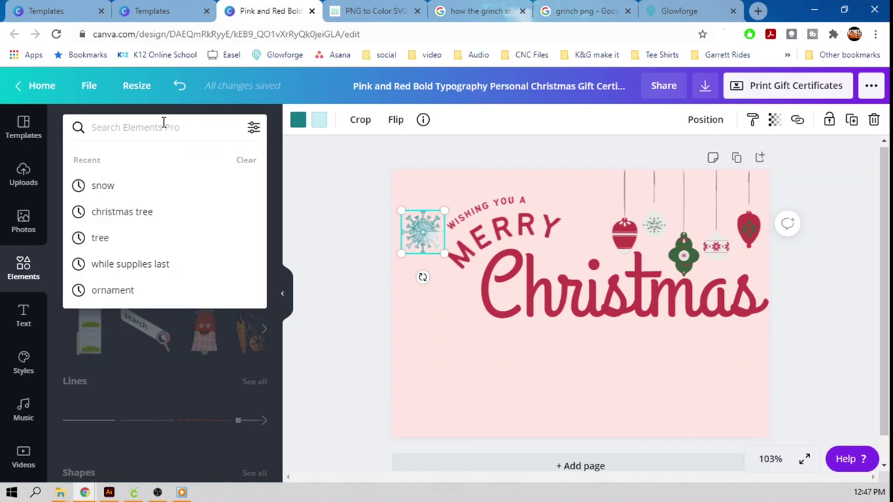
pyautogui.click(153, 193)
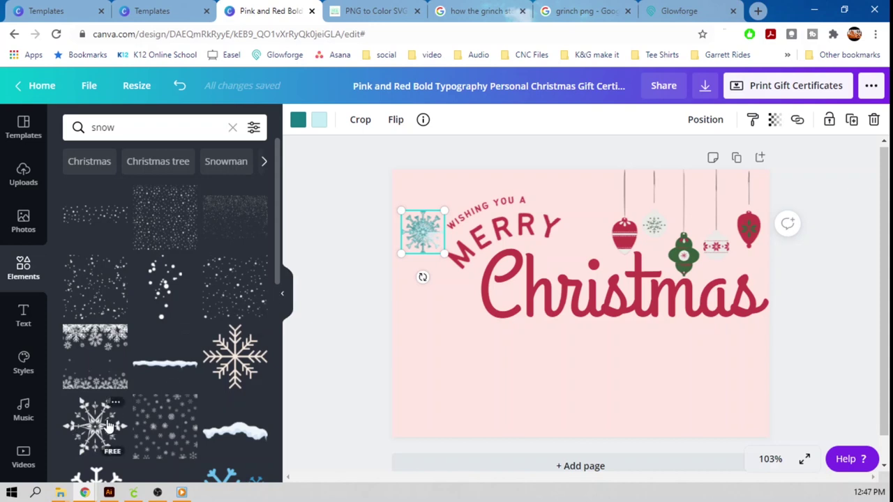
pyautogui.moveTo(100, 425); pyautogui.dragTo(446, 326)
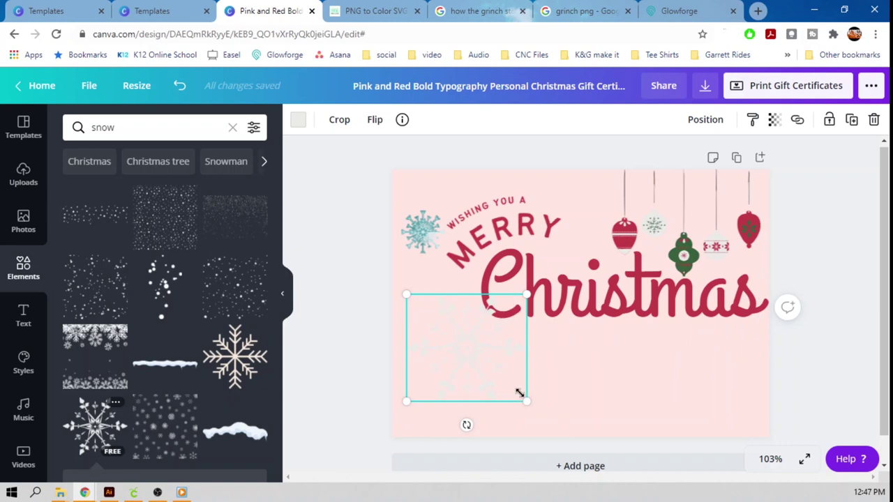
pyautogui.moveTo(526, 402); pyautogui.dragTo(450, 306)
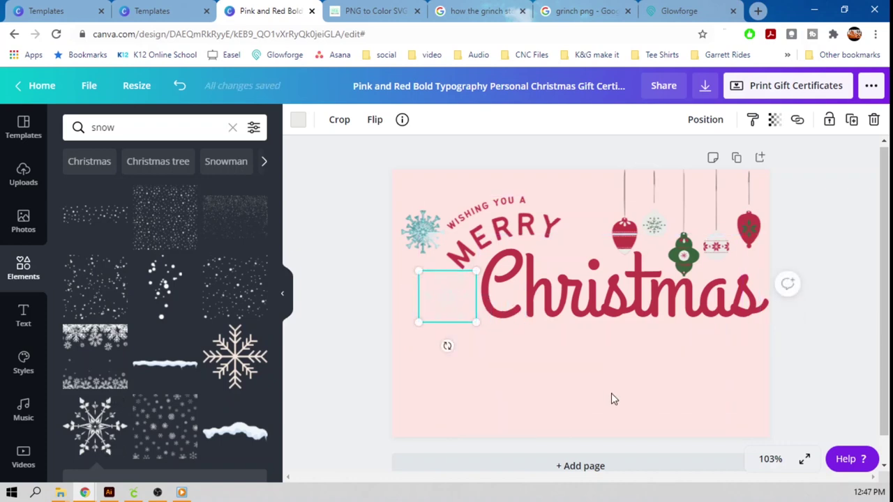
# Turn both snowflakes' teal and light-blue parts dark grey.
pyautogui.click(298, 119)
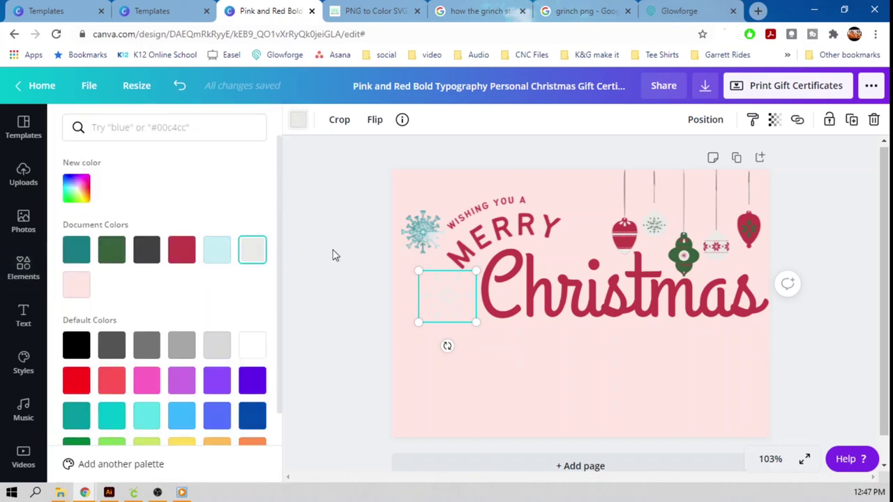
pyautogui.click(416, 241)
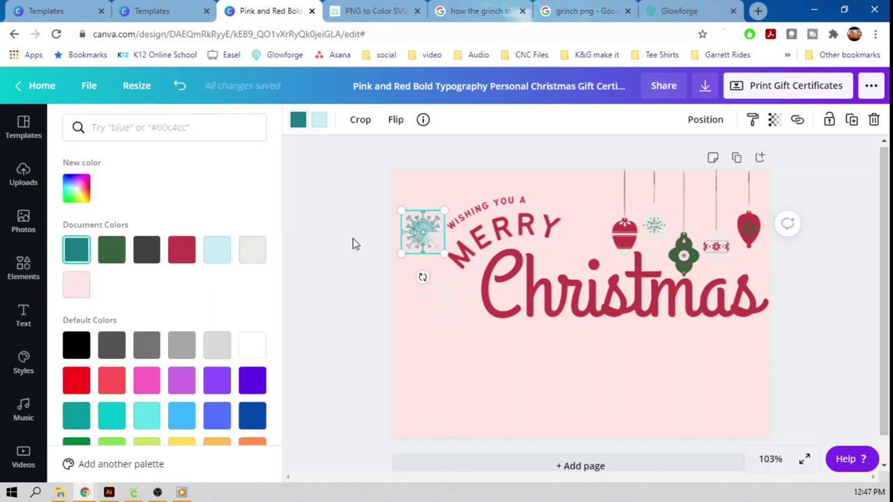
pyautogui.click(153, 255)
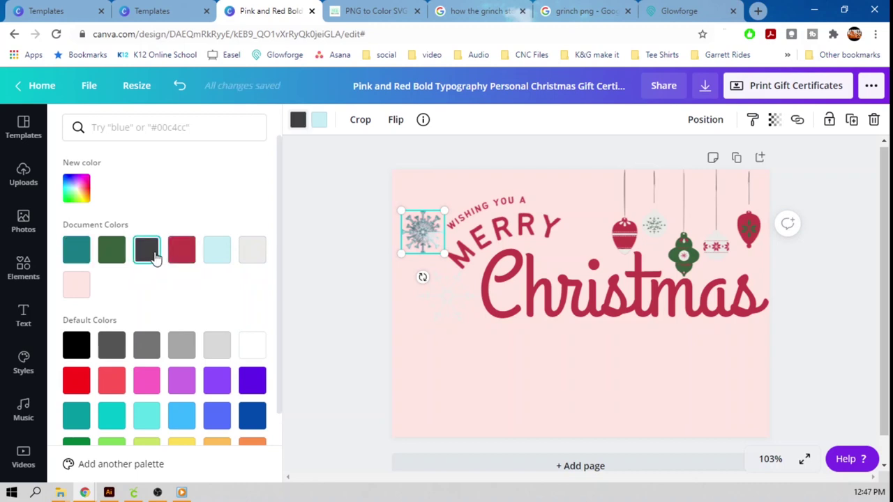
pyautogui.click(321, 124)
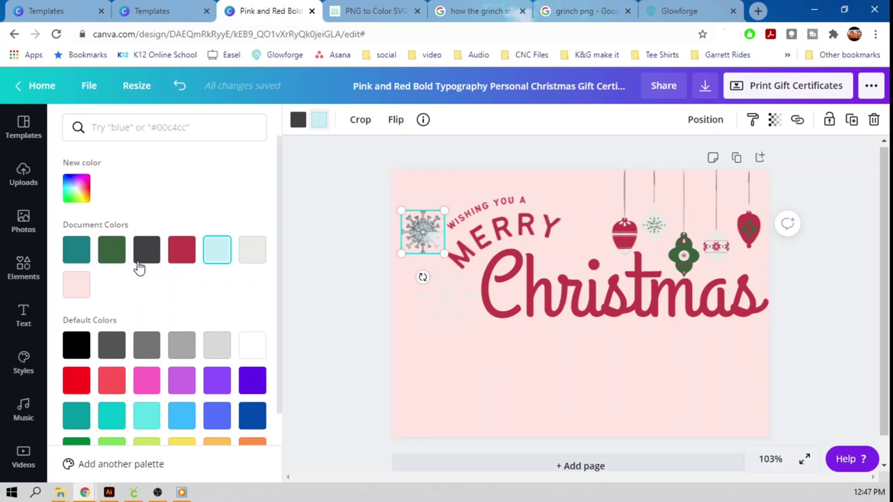
pyautogui.click(144, 262)
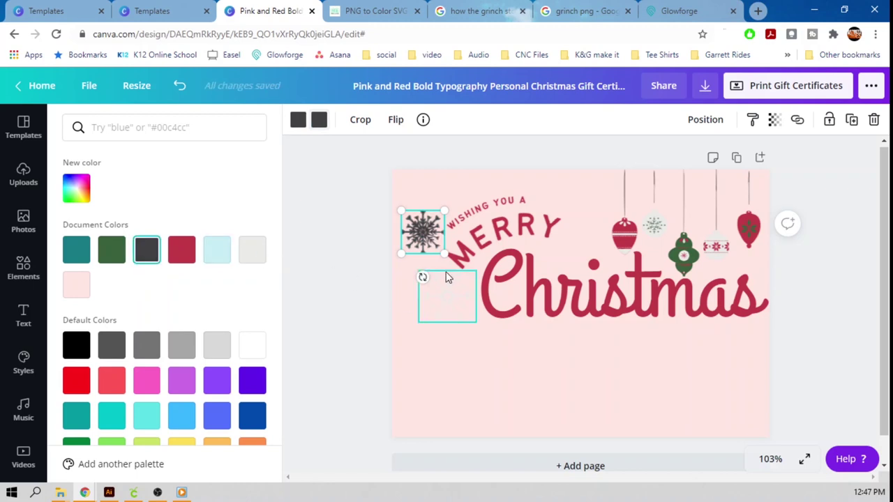
pyautogui.click(440, 302)
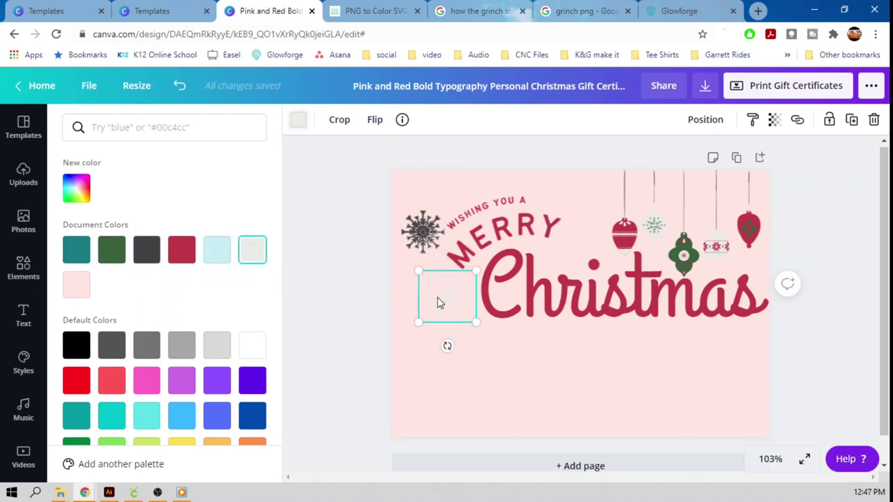
pyautogui.click(146, 249)
pyautogui.press('Escape')
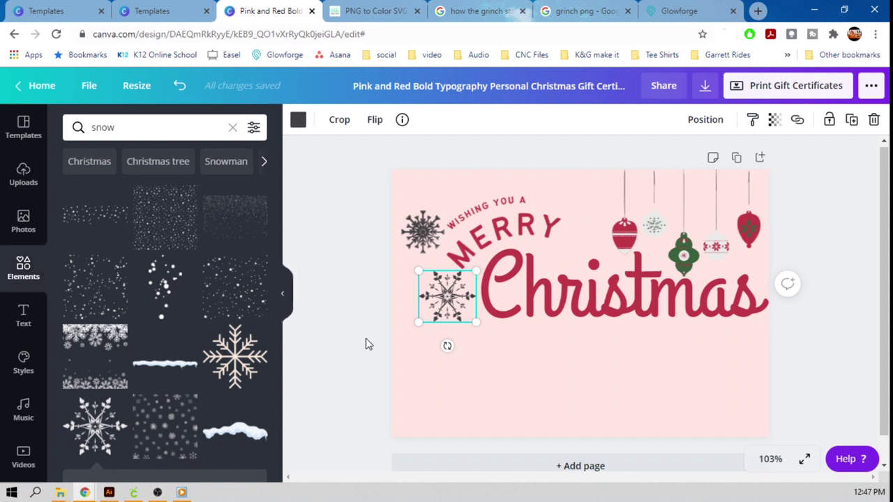
pyautogui.click(595, 381)
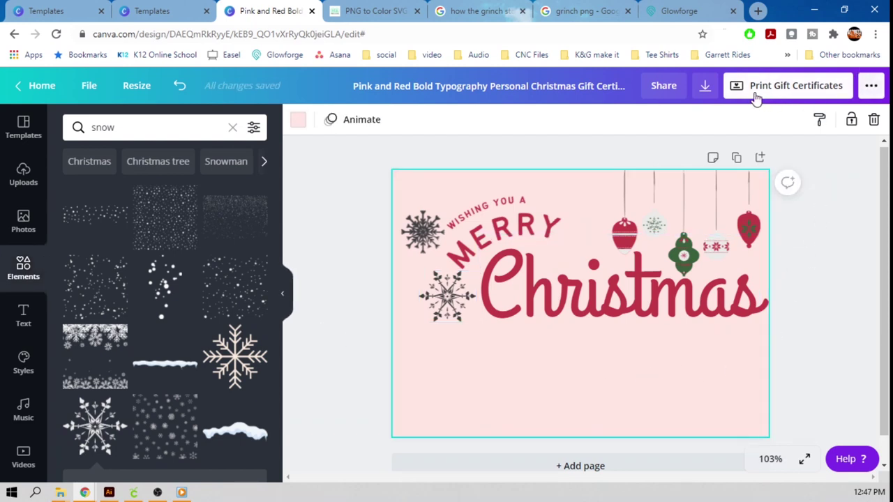
# Download the card with File type PNG, then go to the 'PNG to Color SVG' tab.
pyautogui.click(706, 89)
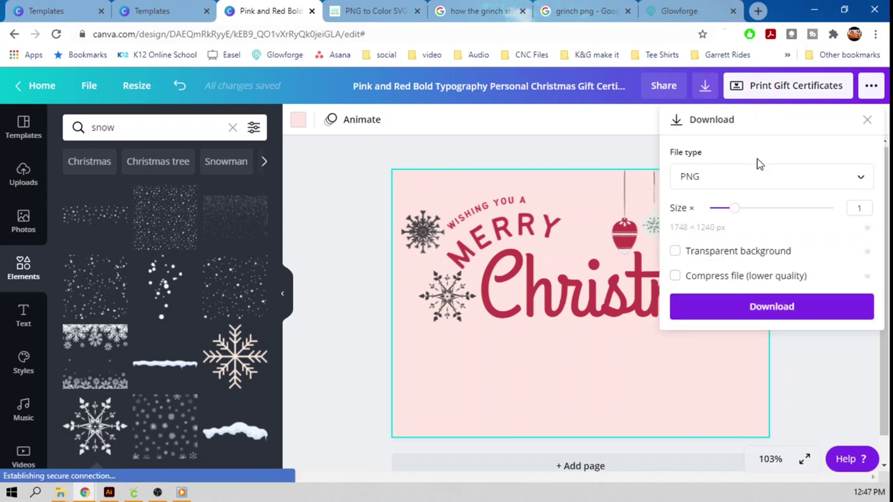
pyautogui.click(764, 180)
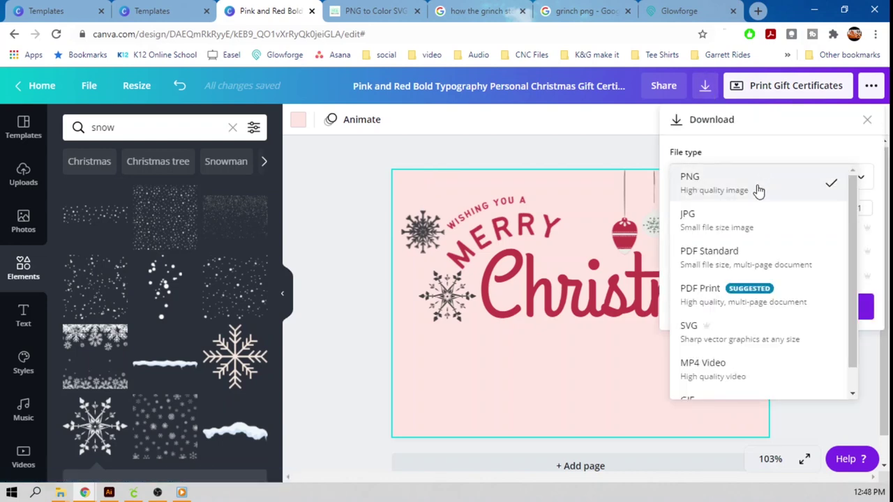
pyautogui.click(758, 191)
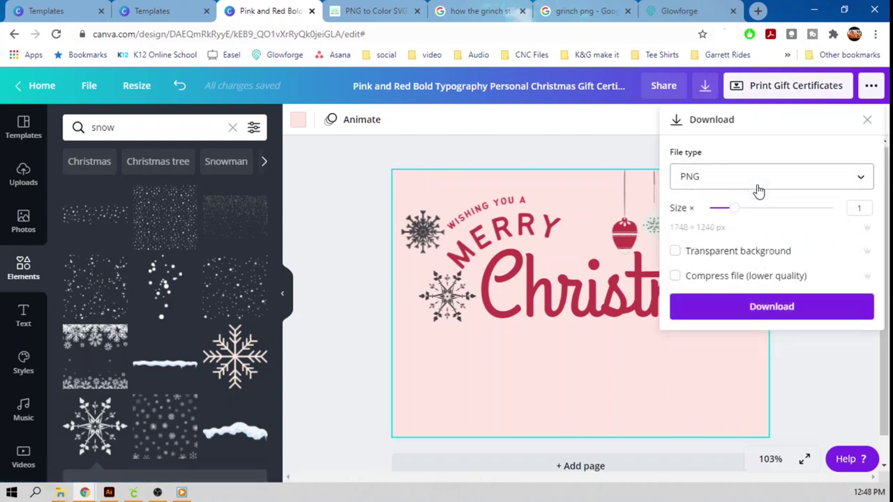
pyautogui.click(784, 311)
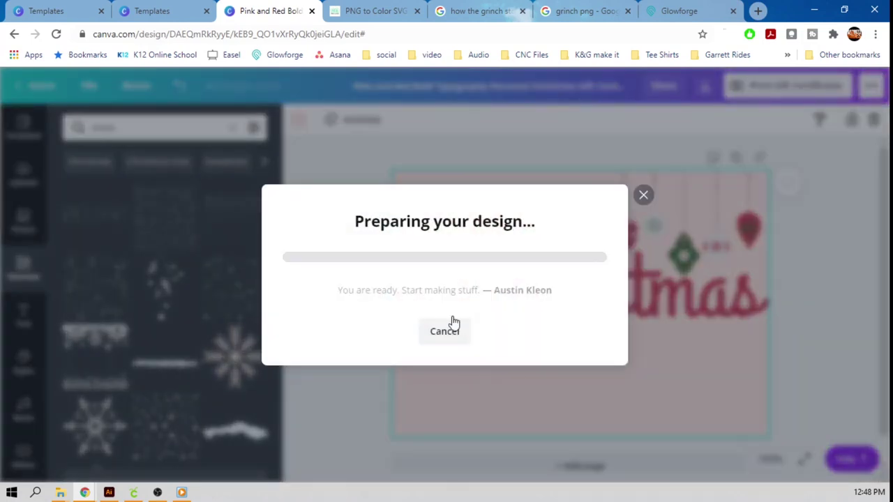
pyautogui.click(389, 20)
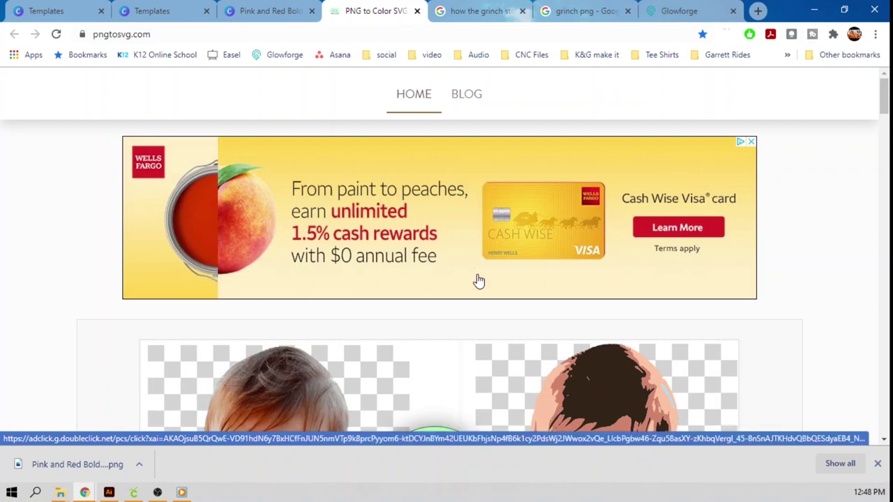
# Upload the Pink and Red Bold Christmas card PNG from Downloads into the converter.
pyautogui.scroll(-6, 479, 280)
pyautogui.scroll(-10, 479, 281)
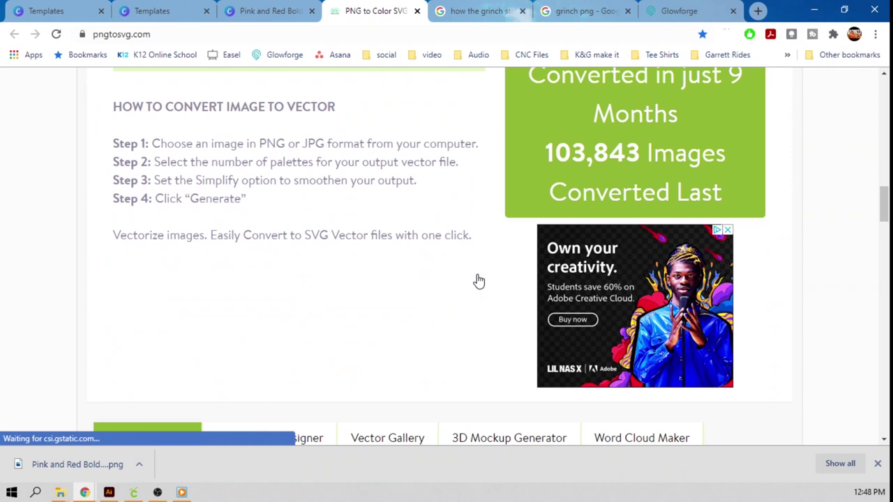
pyautogui.scroll(-6, 479, 281)
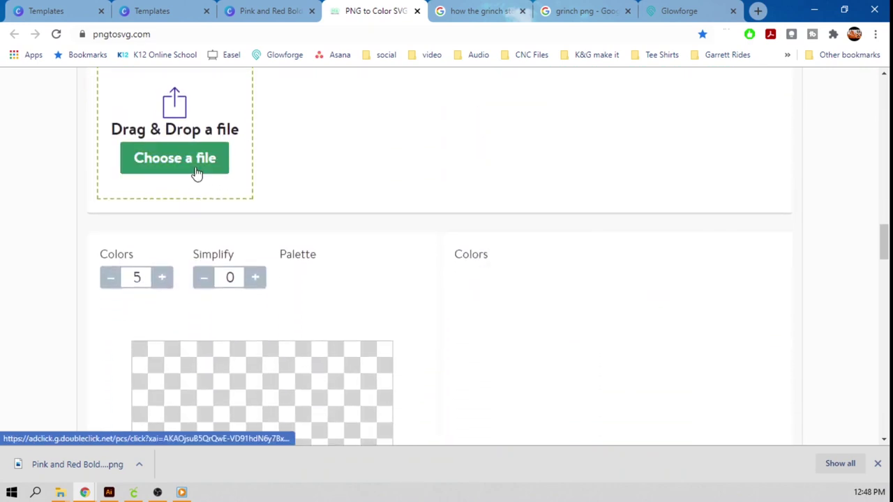
pyautogui.click(196, 171)
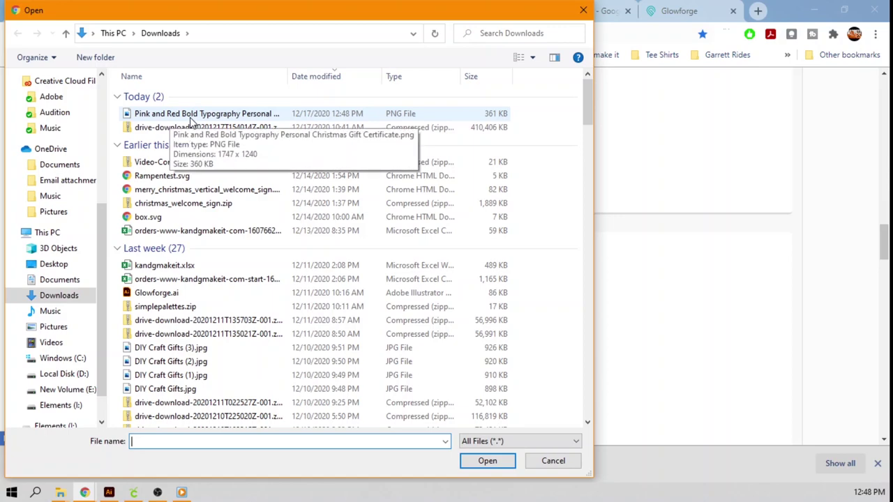
pyautogui.click(192, 115)
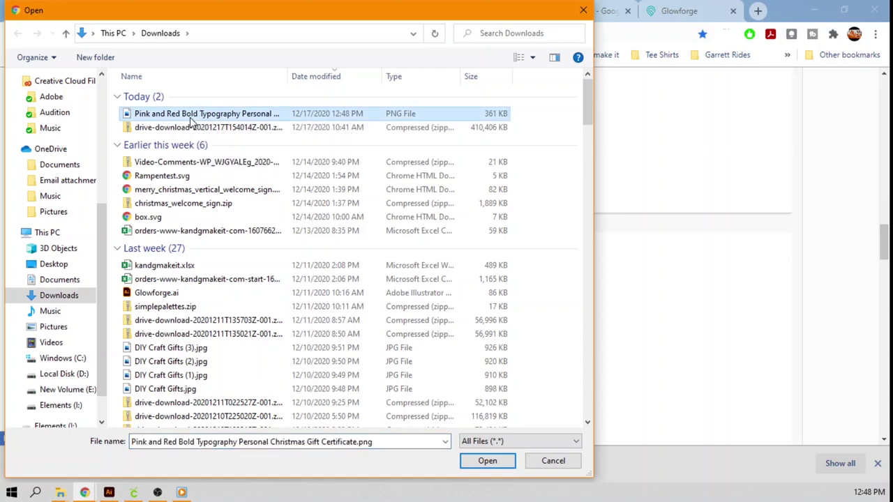
pyautogui.doubleClick(192, 122)
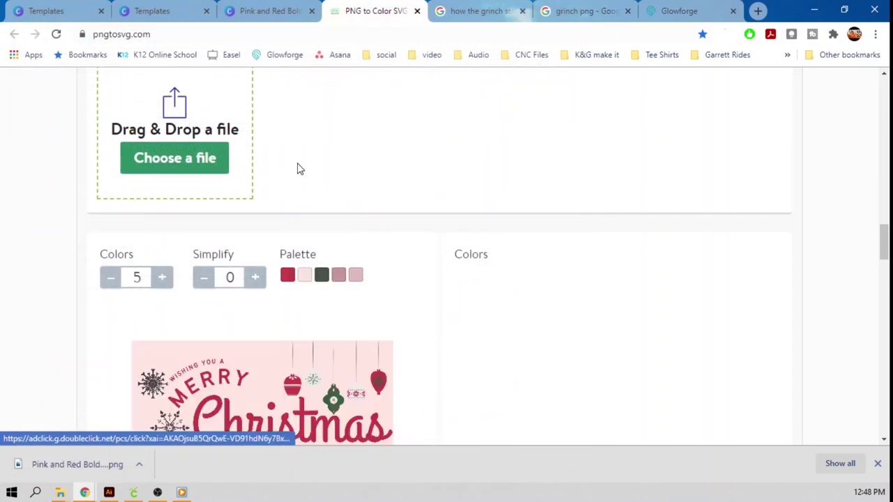
pyautogui.scroll(-3, 438, 282)
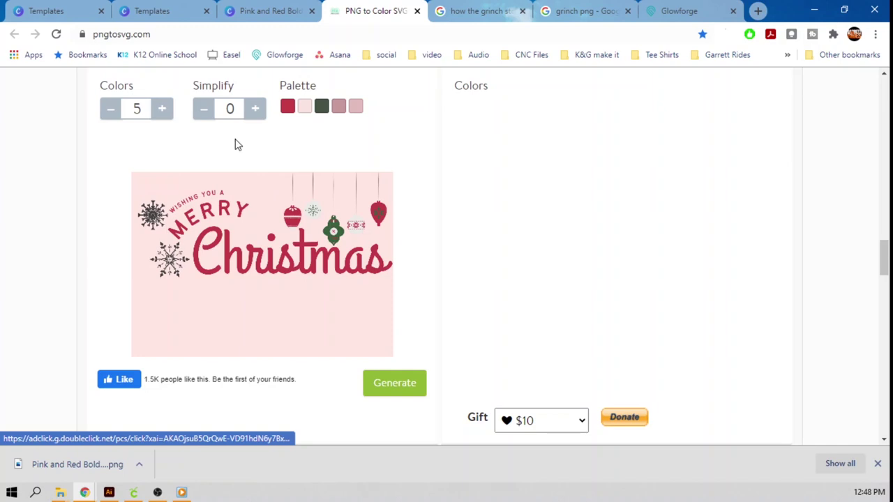
# Raise the colour count to 6, generate the SVG, and sample the light pink into palette colour five.
pyautogui.click(164, 109)
pyautogui.click(305, 114)
pyautogui.click(383, 385)
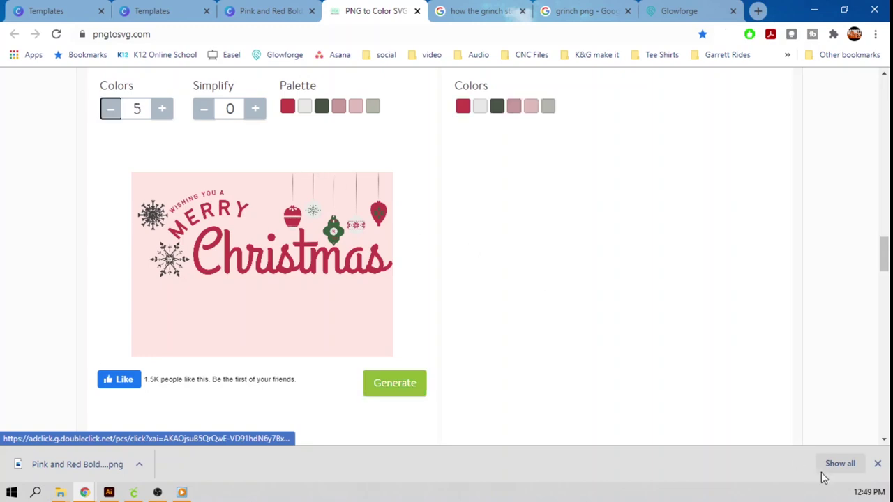
pyautogui.click(877, 464)
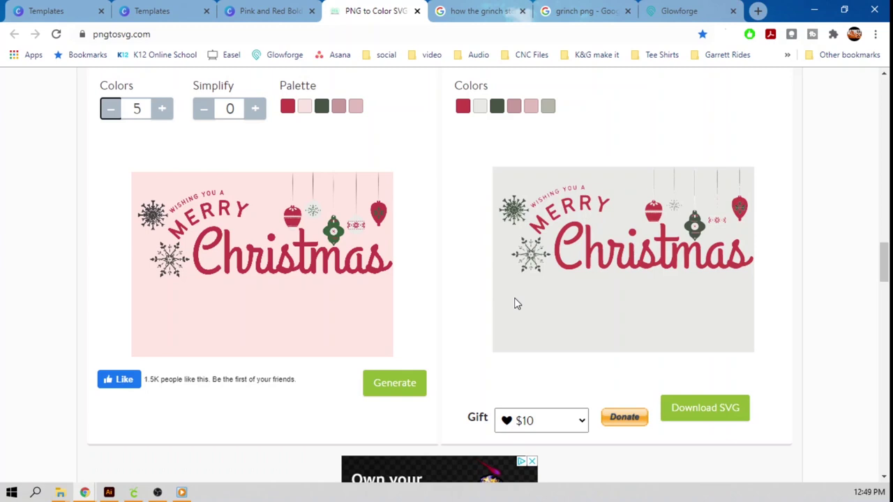
pyautogui.click(305, 109)
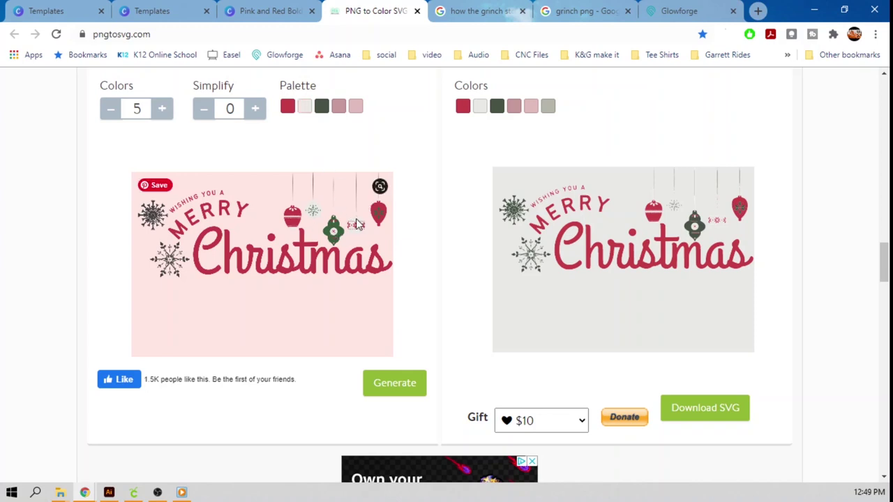
pyautogui.click(355, 108)
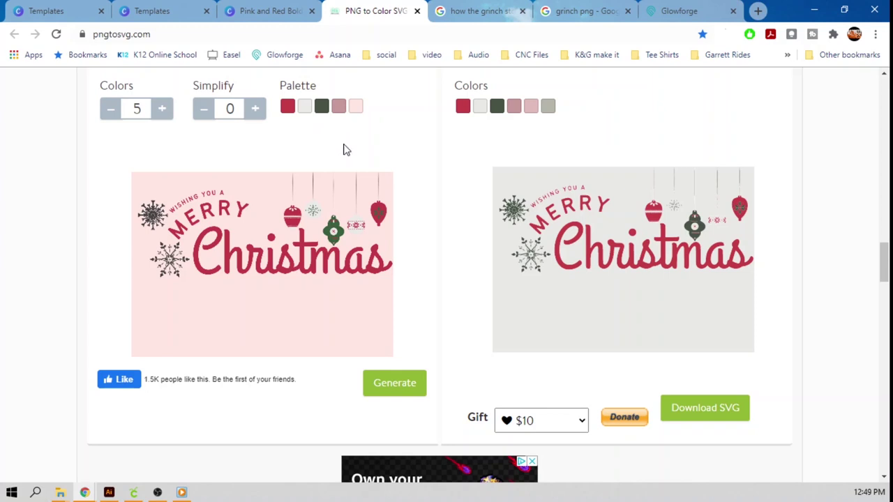
# Regenerate the vector and download image2VectorSplit.svg with Download Cut SVG in the Cricut section.
pyautogui.click(398, 384)
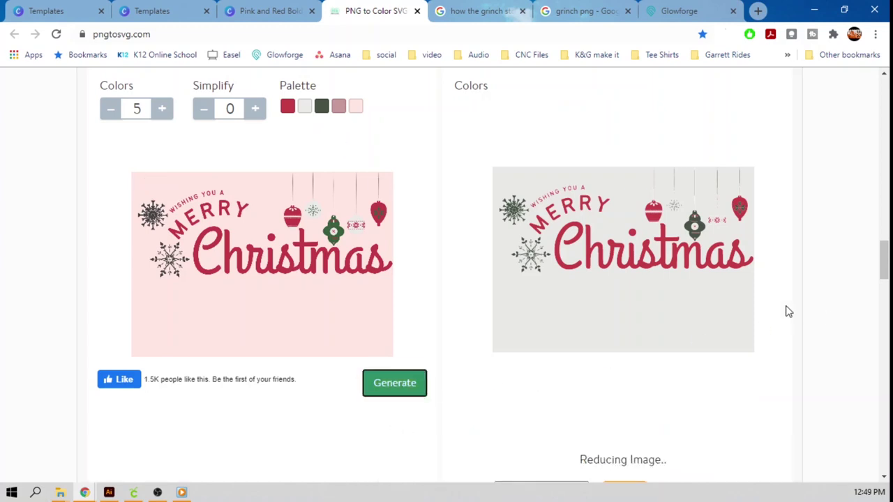
pyautogui.scroll(-2, 789, 312)
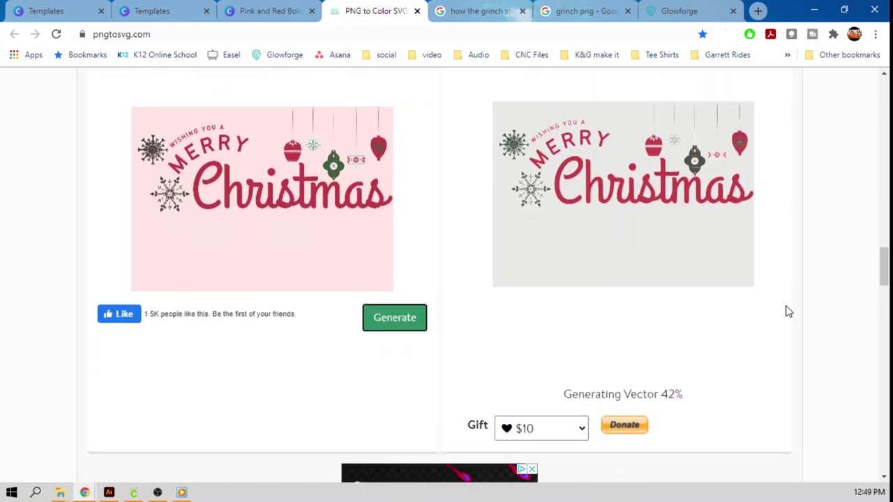
pyautogui.scroll(-1, 789, 312)
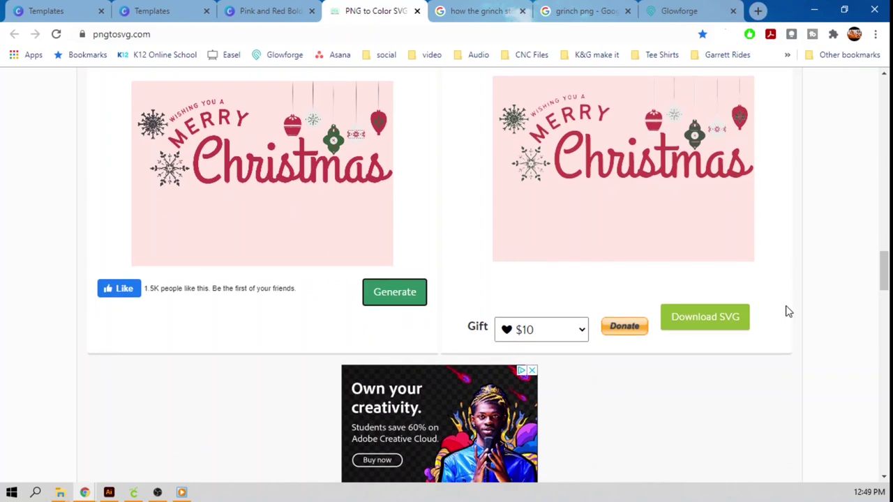
pyautogui.scroll(-4, 788, 312)
pyautogui.scroll(5, 788, 312)
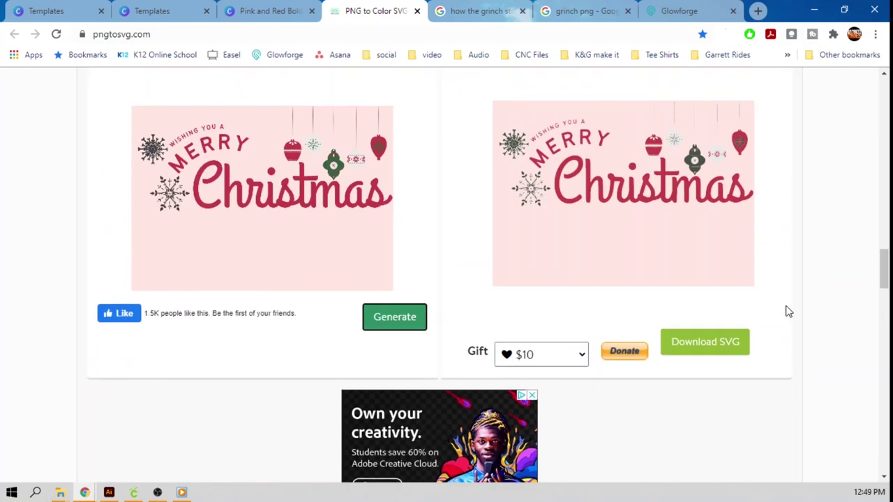
pyautogui.scroll(2, 789, 312)
pyautogui.scroll(-7, 789, 312)
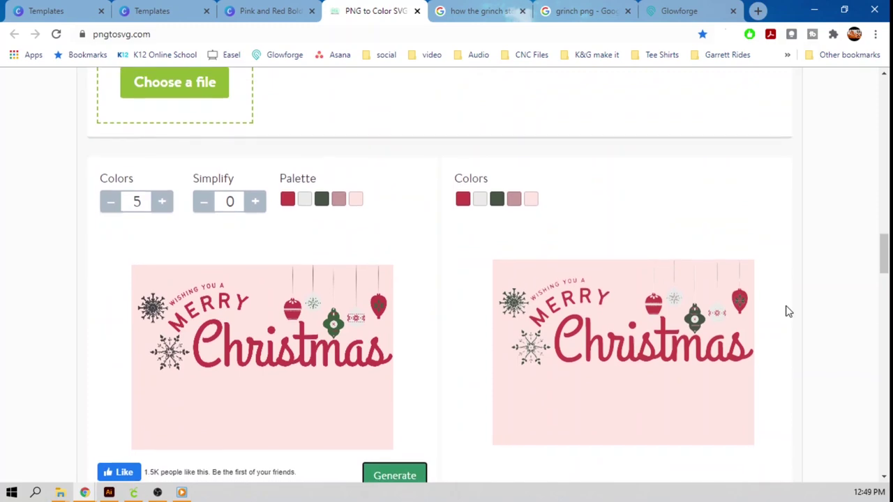
pyautogui.scroll(-4, 788, 312)
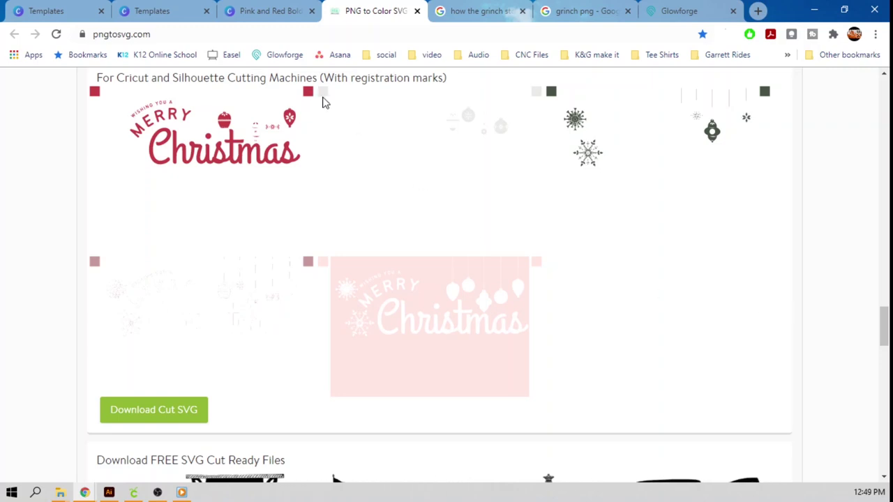
pyautogui.click(188, 411)
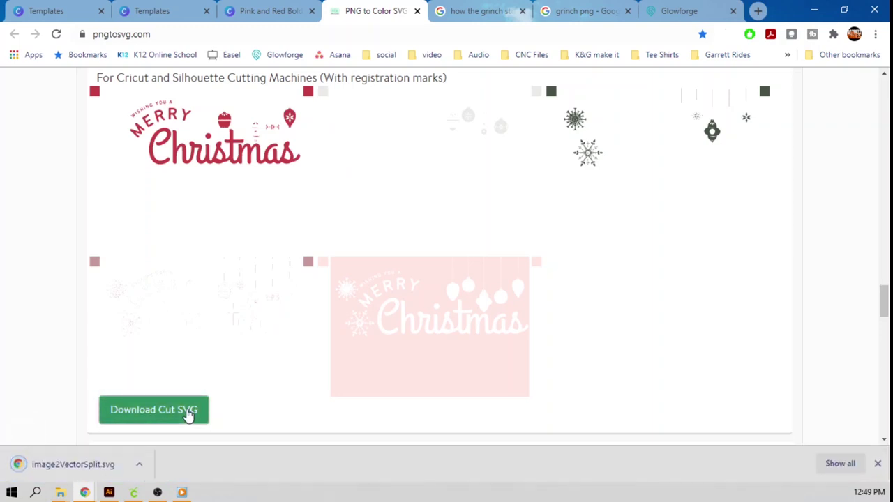
# Upload image2VectorSplit.svg from Downloads, save it, and insert it onto the Cricut canvas.
pyautogui.click(134, 492)
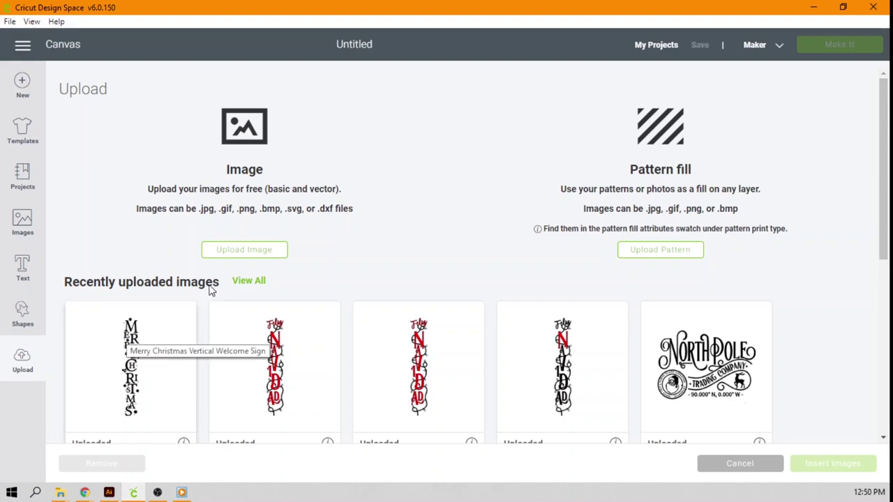
pyautogui.click(256, 260)
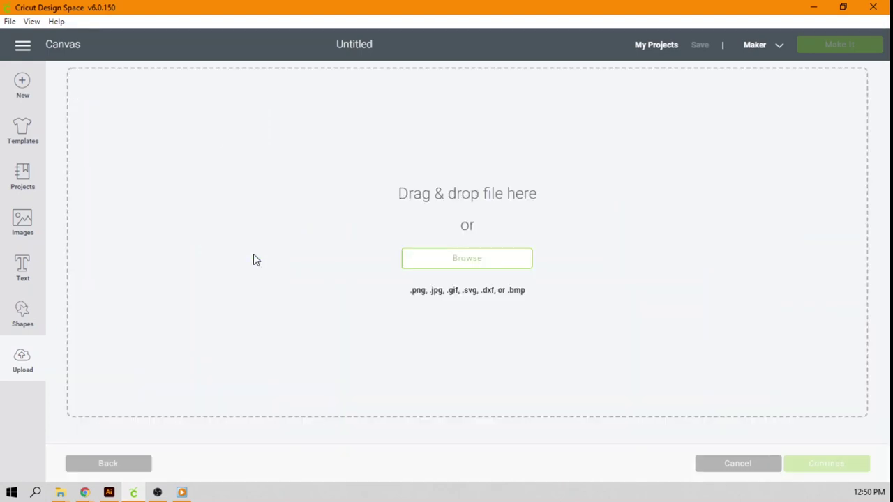
pyautogui.click(451, 265)
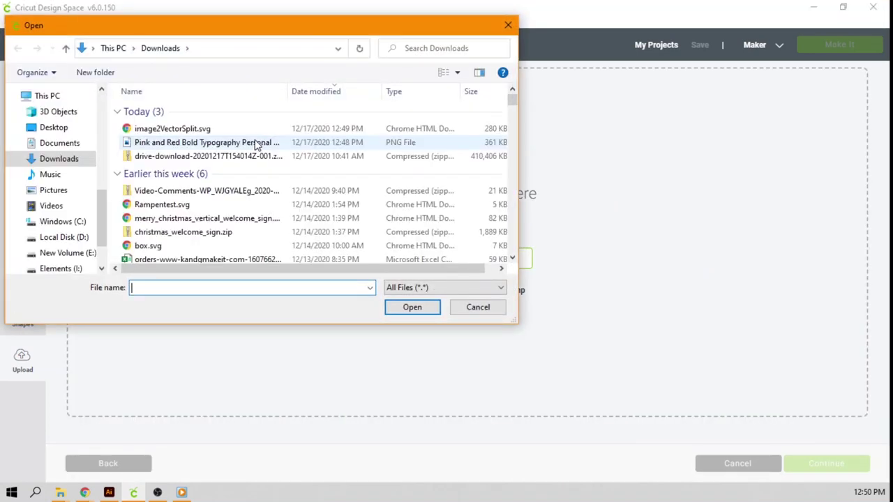
pyautogui.click(216, 130)
pyautogui.doubleClick(217, 130)
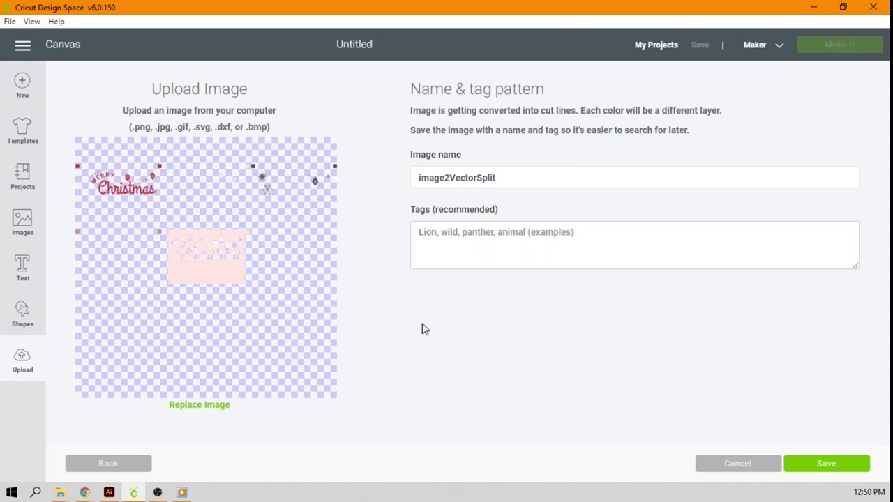
pyautogui.click(821, 465)
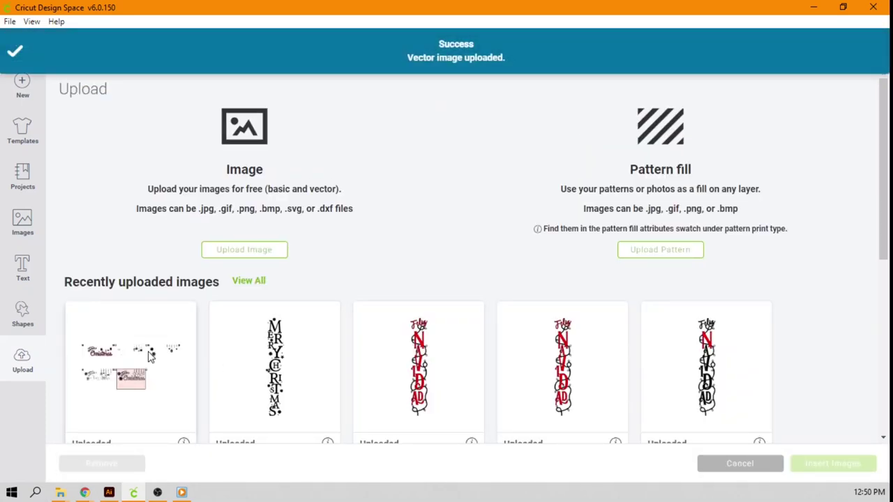
pyautogui.click(149, 356)
pyautogui.click(823, 466)
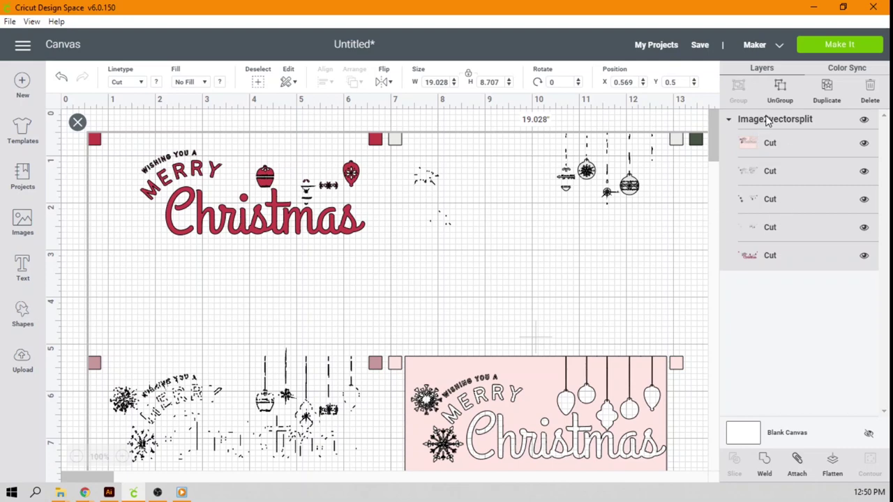
# Ungroup the uploaded design into layers and delete the pink Christmas card piece.
pyautogui.click(782, 98)
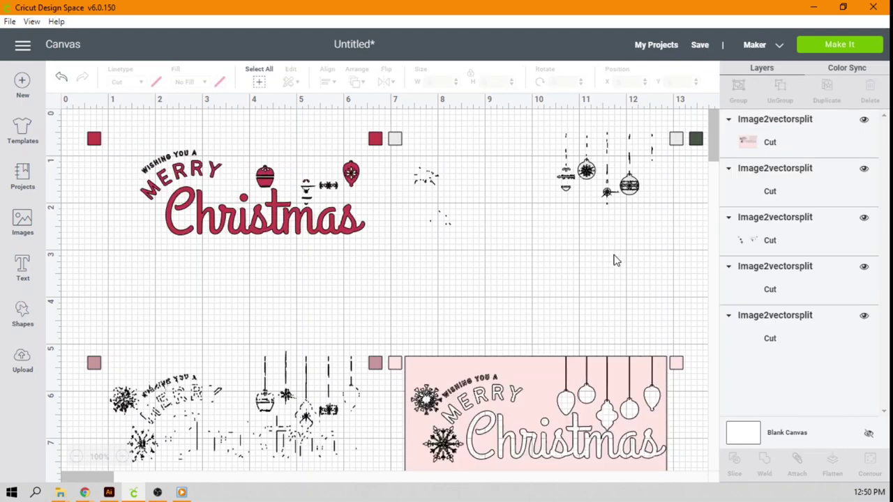
pyautogui.click(569, 394)
pyautogui.press('Delete')
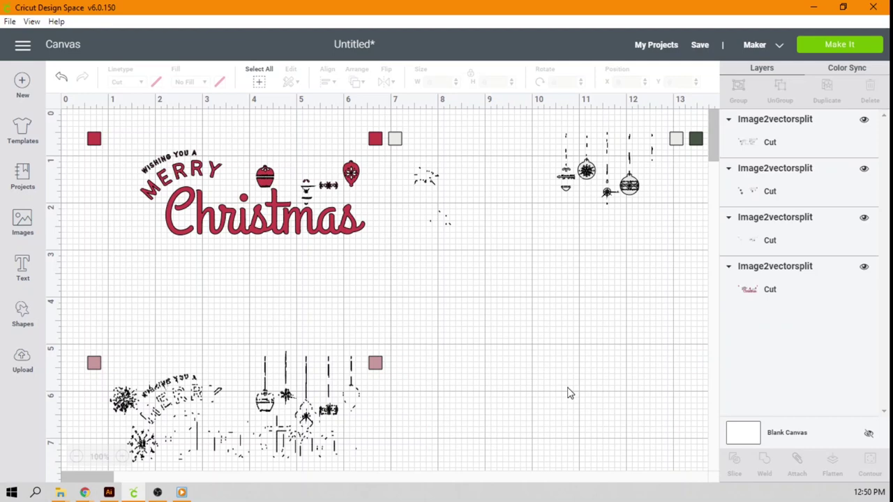
# Select the sketchy lower Christmas artwork and pan around the canvas to inspect it.
pyautogui.click(314, 411)
pyautogui.scroll(-3, 314, 412)
pyautogui.scroll(2, 314, 412)
pyautogui.scroll(1, 314, 412)
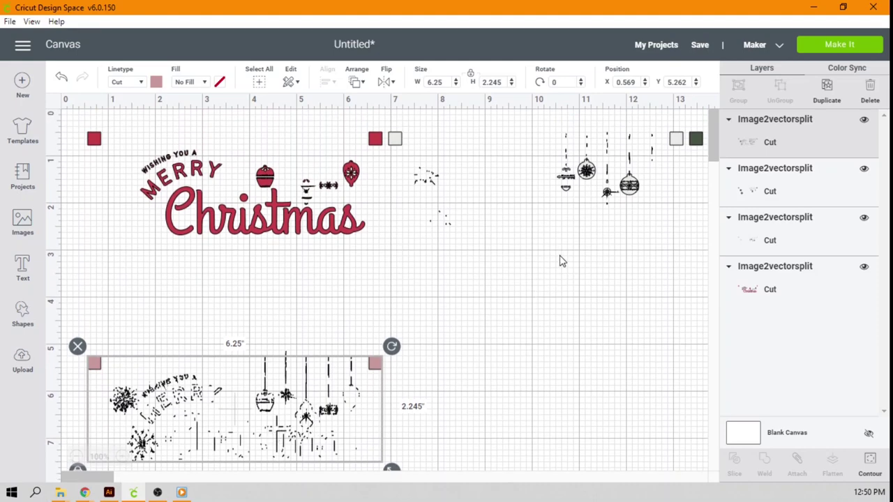
pyautogui.hscroll(15, 560, 261)
pyautogui.hscroll(-15, 562, 261)
pyautogui.hscroll(5, 562, 261)
pyautogui.hscroll(-2, 563, 260)
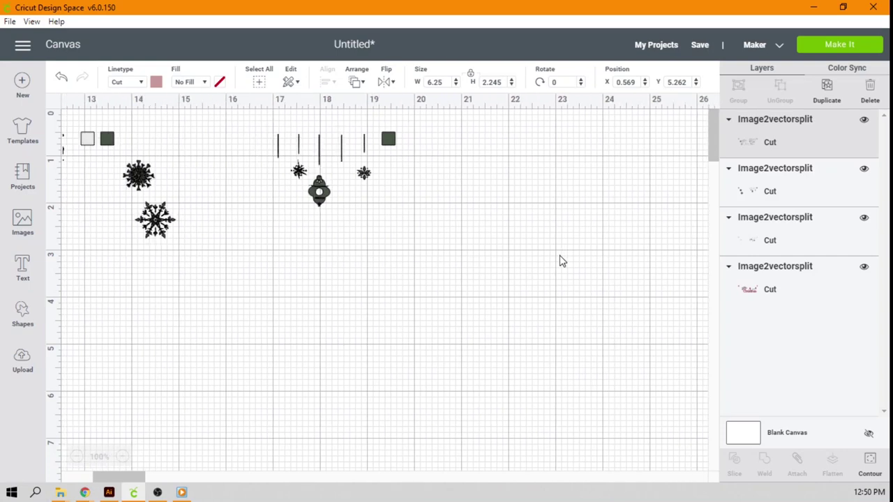
pyautogui.hscroll(-5, 562, 261)
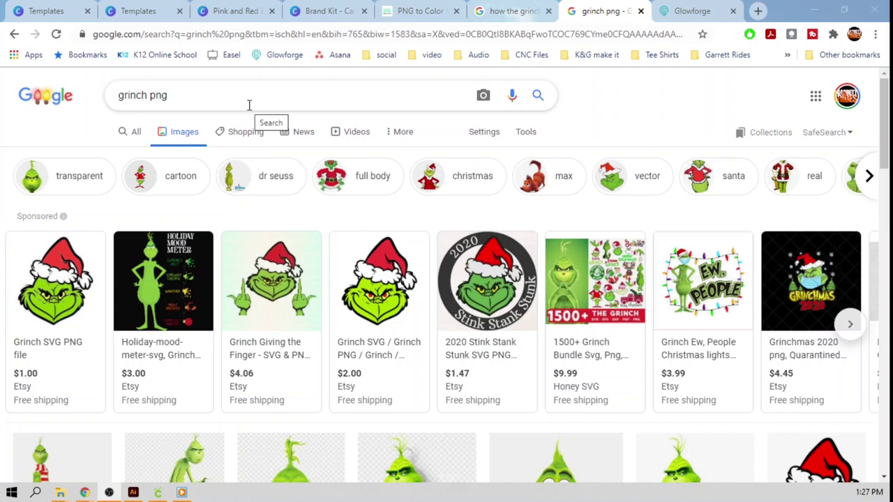
# Preview the red-hatted Grinch Christmas tree face result, copy the image, and return to Illustrator.
pyautogui.moveTo(409, 240)
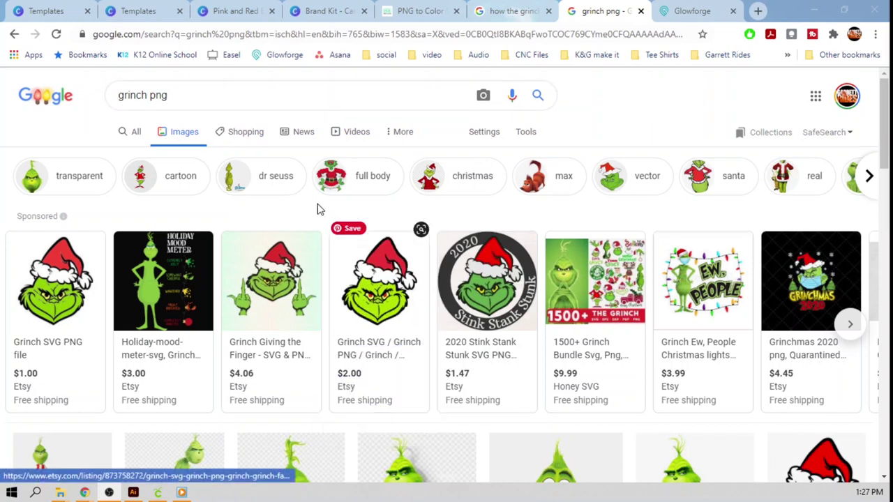
pyautogui.moveTo(283, 293)
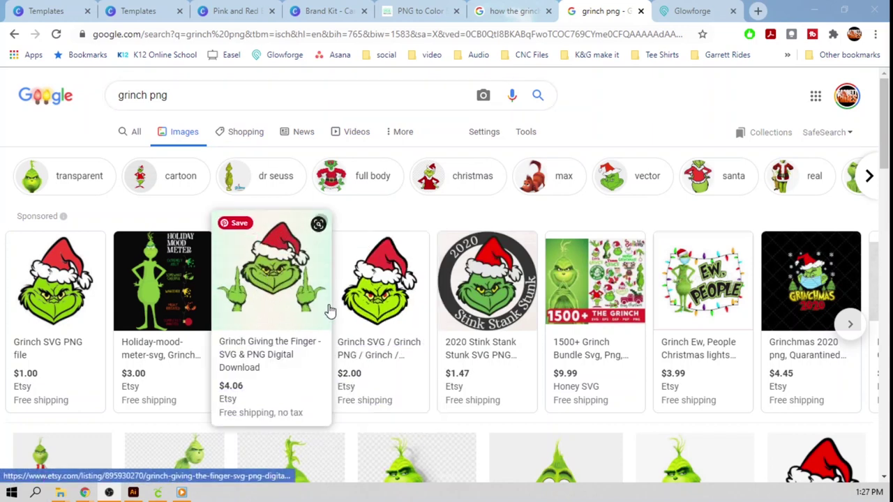
pyautogui.moveTo(399, 315)
pyautogui.scroll(-4, 399, 316)
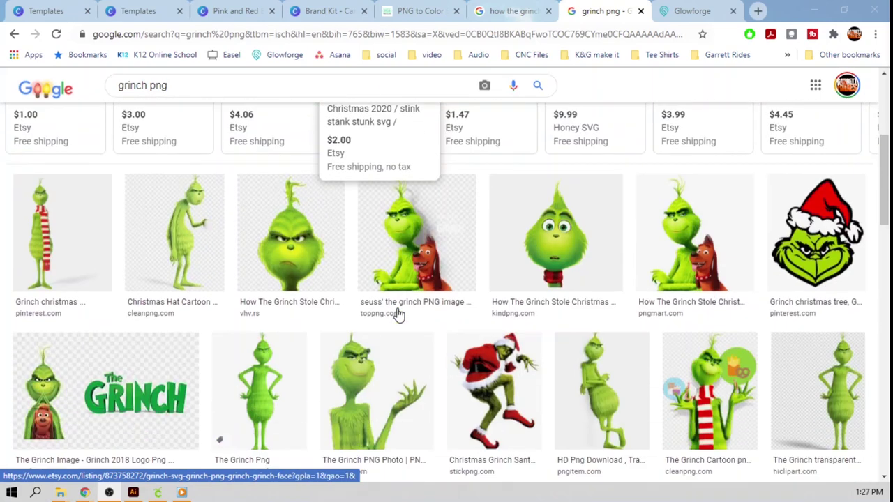
pyautogui.click(800, 227)
pyautogui.rightClick(668, 242)
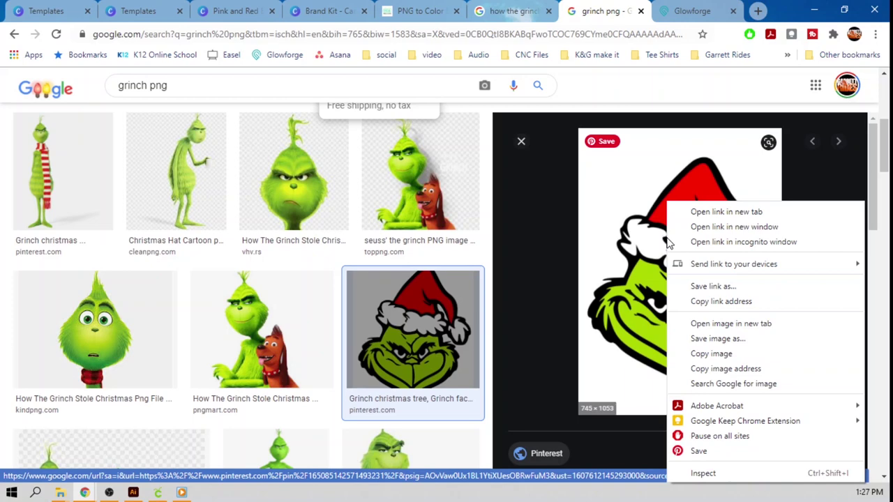
pyautogui.click(713, 354)
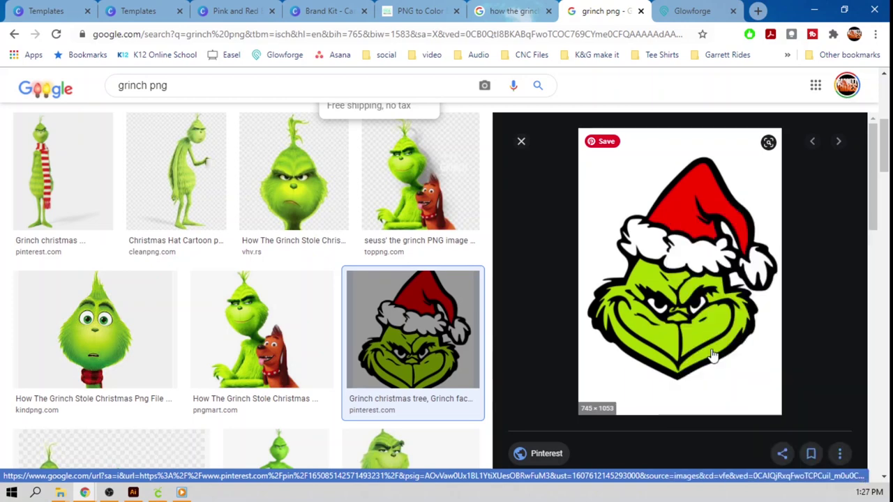
pyautogui.click(133, 492)
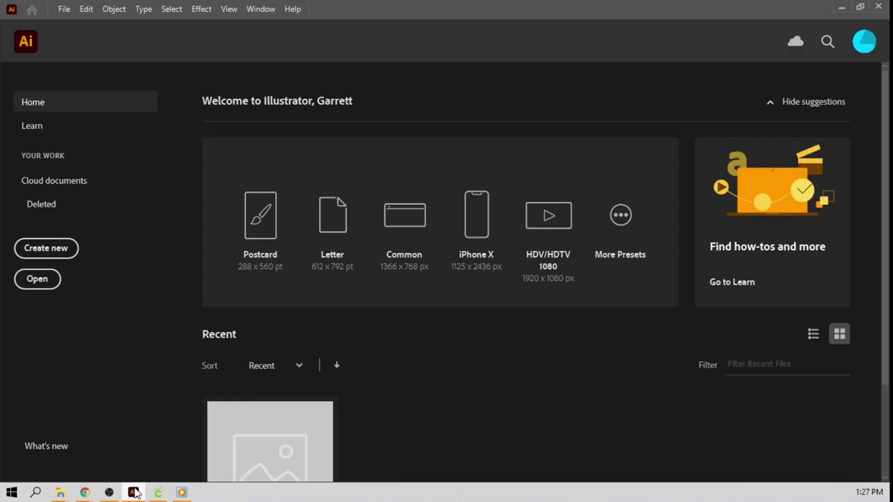
# Create a 12 x 12 in Web document and paste the Grinch face image onto it.
pyautogui.click(65, 252)
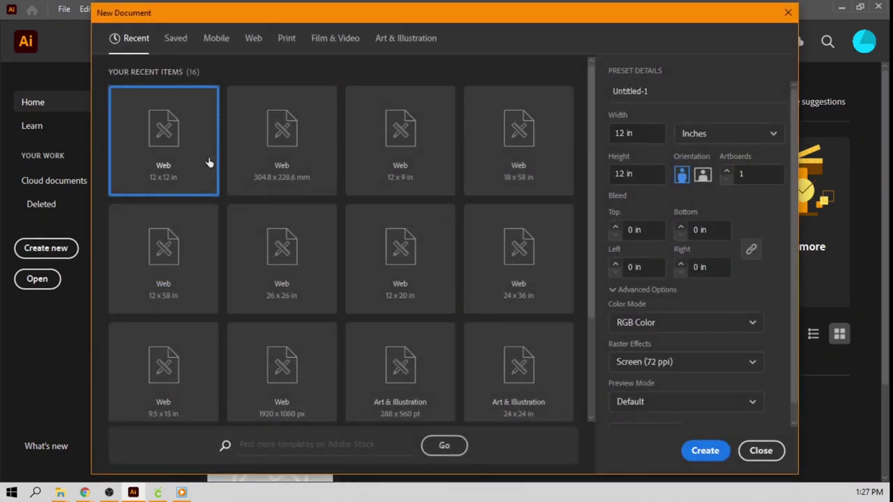
pyautogui.click(701, 450)
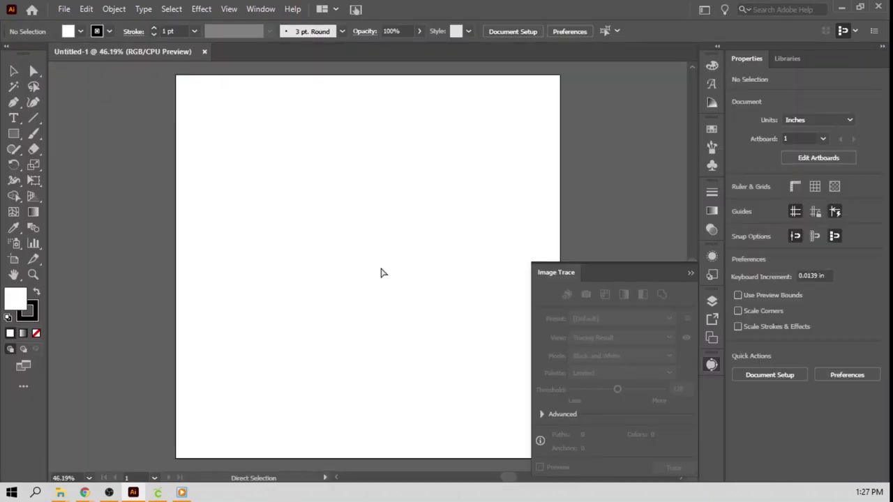
pyautogui.hotkey('ctrl', 'v')
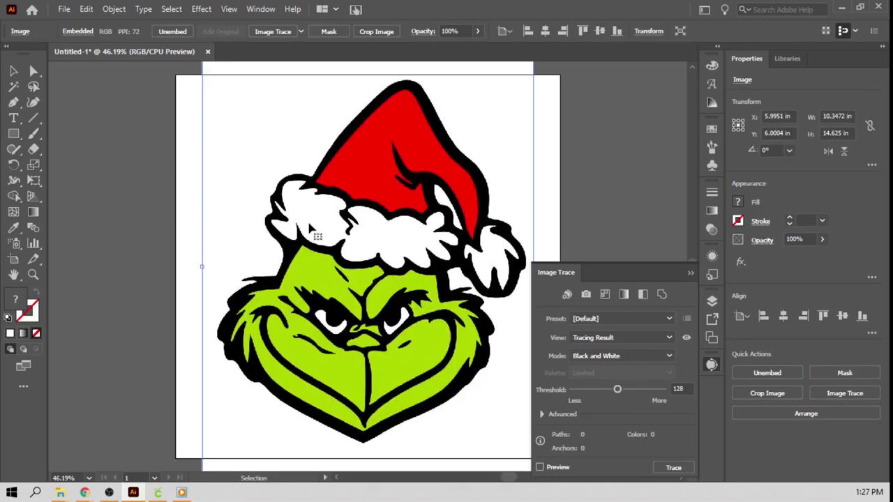
pyautogui.click(710, 363)
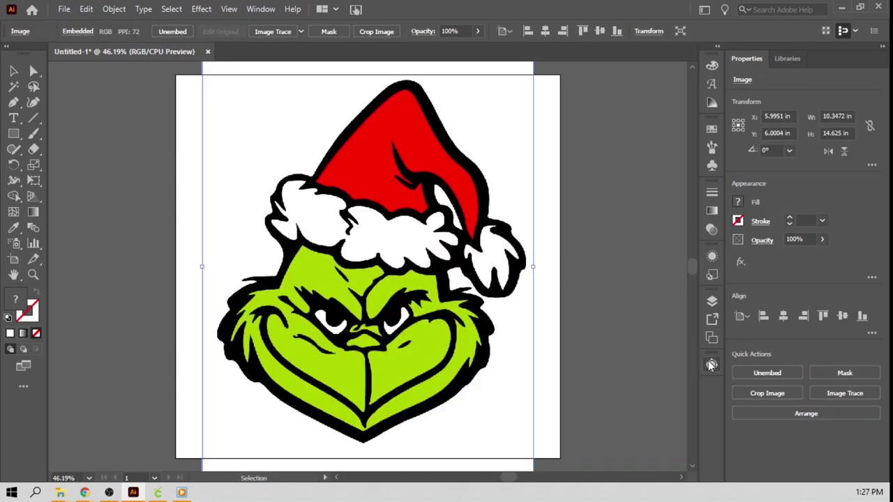
pyautogui.click(619, 174)
# Trace the Grinch image with the 3 Colors preset, raise Colors to 4, and expand it.
pyautogui.click(260, 9)
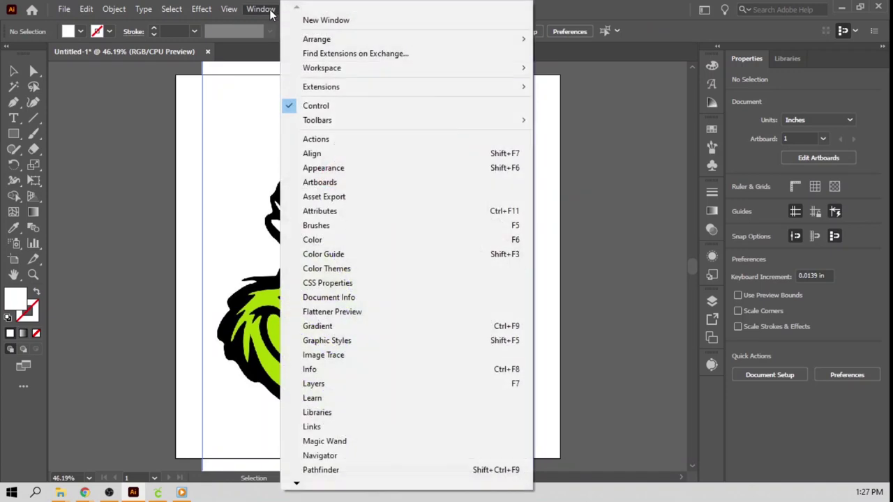
pyautogui.click(386, 356)
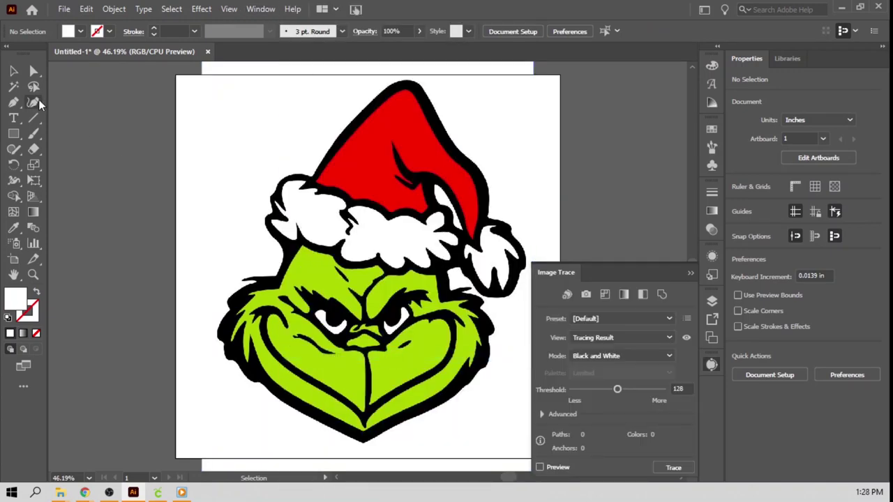
pyautogui.click(16, 72)
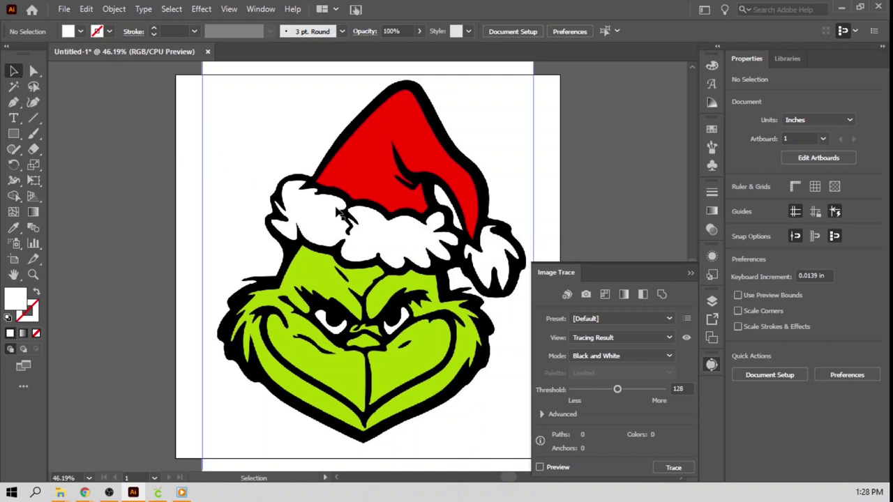
pyautogui.click(359, 222)
pyautogui.click(668, 319)
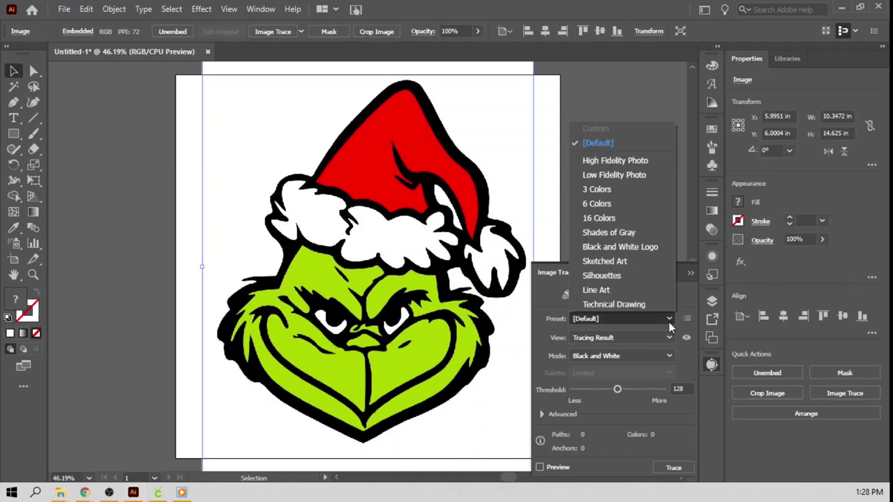
pyautogui.click(643, 189)
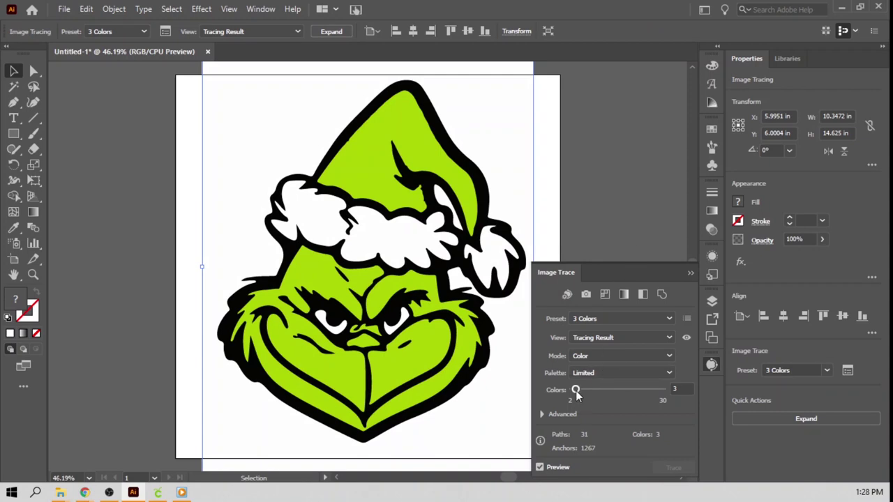
pyautogui.moveTo(576, 390); pyautogui.dragTo(579, 391)
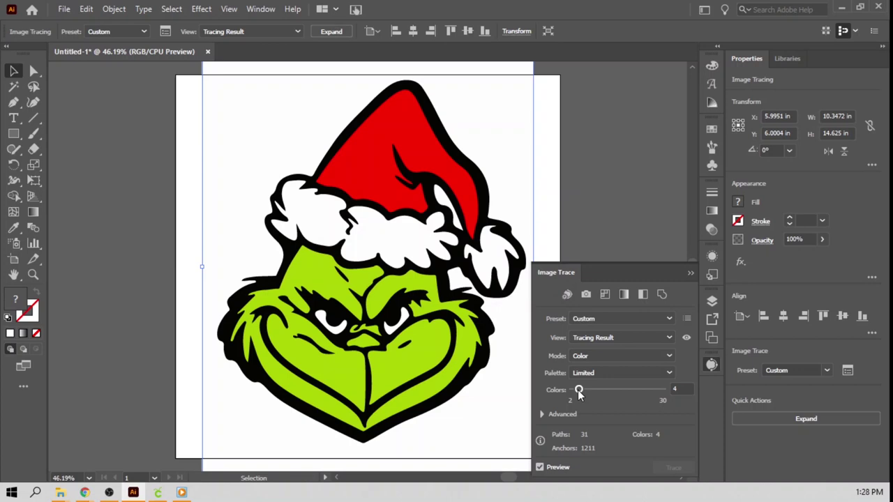
pyautogui.click(777, 418)
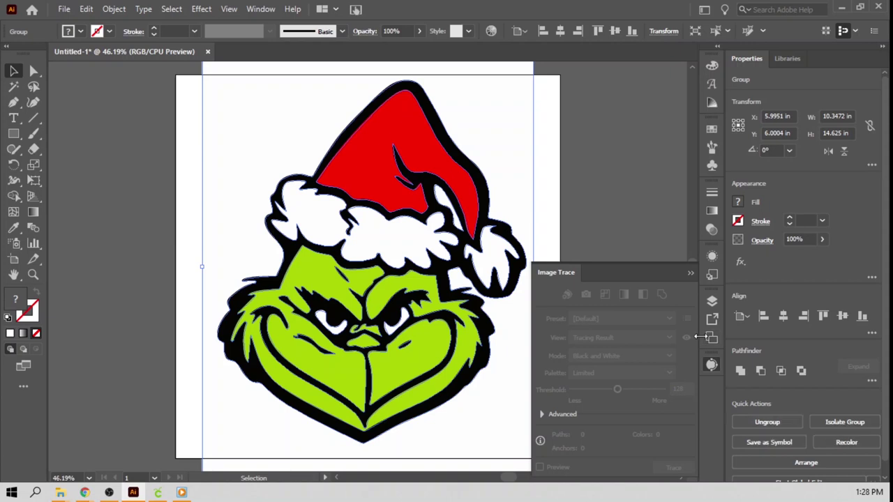
# Ungroup the expanded trace and delete the white background and the white piece inside the hat.
pyautogui.click(766, 424)
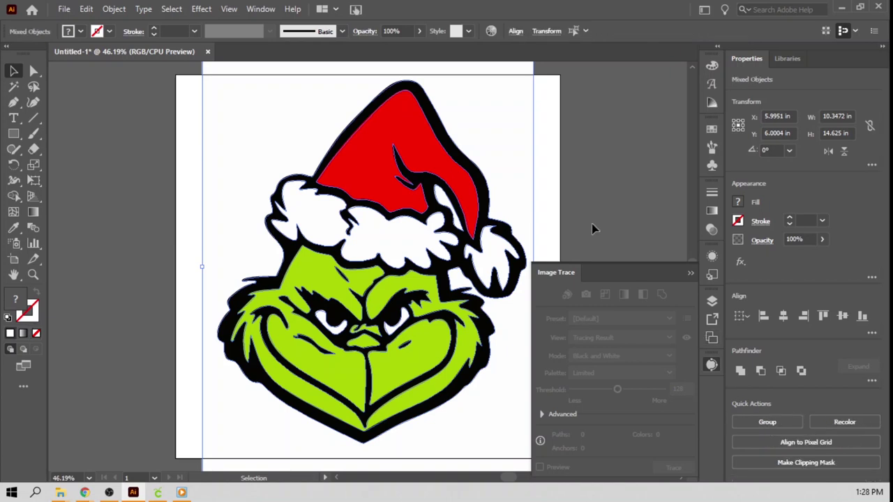
pyautogui.click(333, 129)
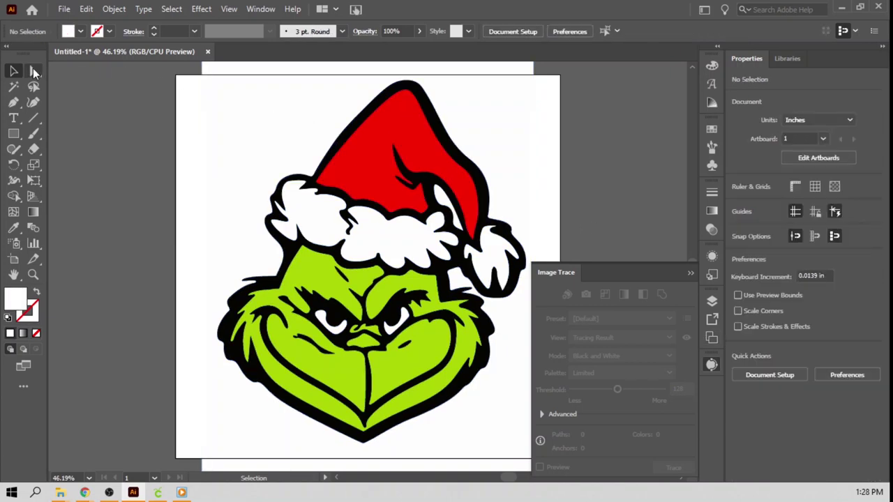
pyautogui.click(33, 69)
pyautogui.click(243, 134)
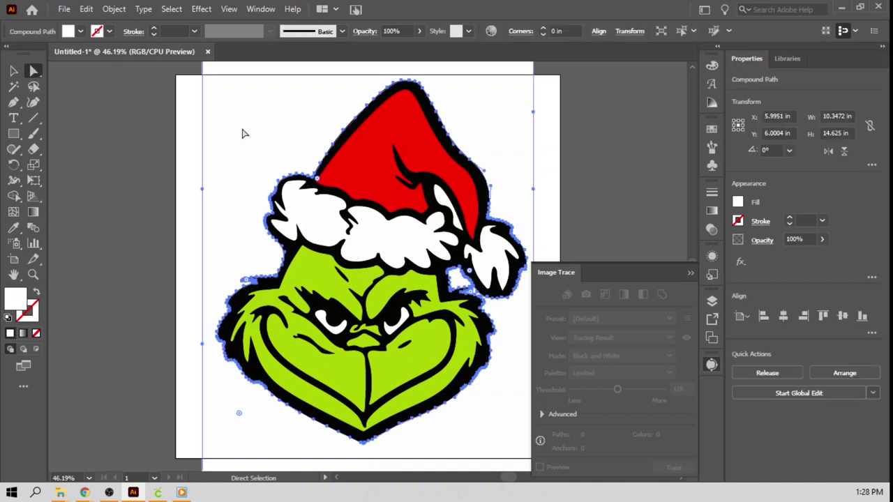
pyautogui.press('Delete')
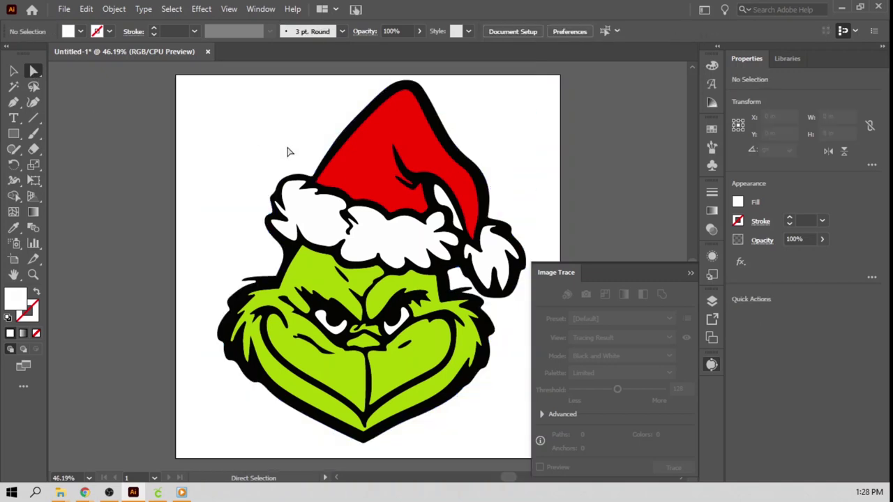
pyautogui.click(448, 204)
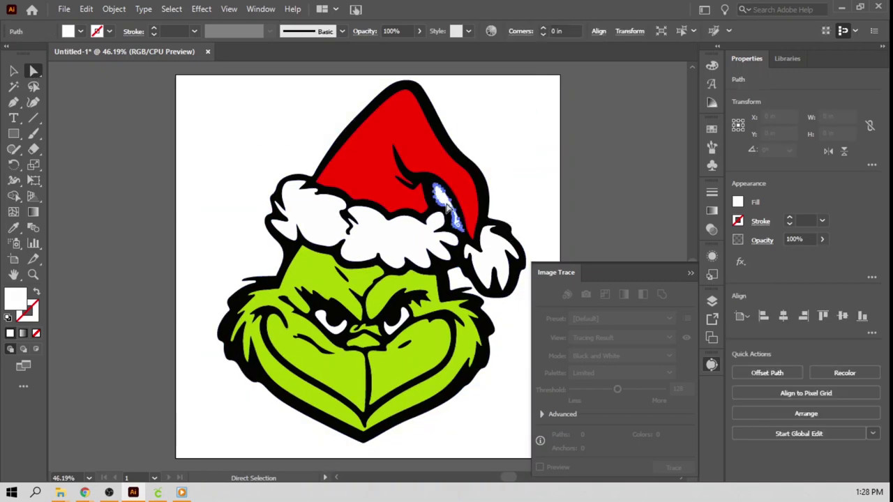
pyautogui.press('Delete')
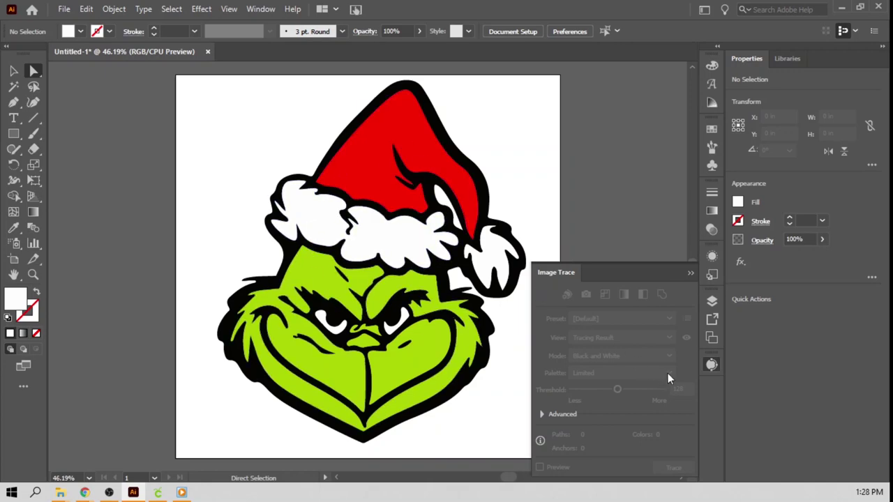
# Close the Image Trace panel and switch back to the Selection tool.
pyautogui.click(706, 367)
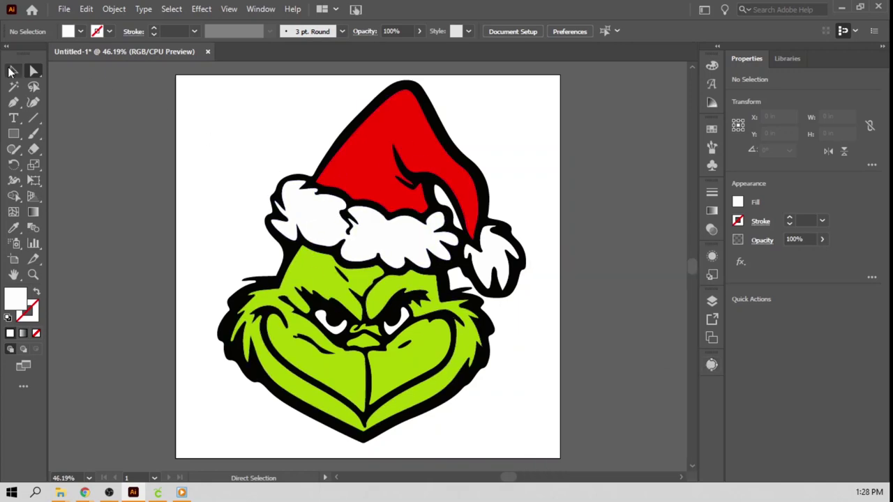
pyautogui.click(12, 71)
pyautogui.click(64, 9)
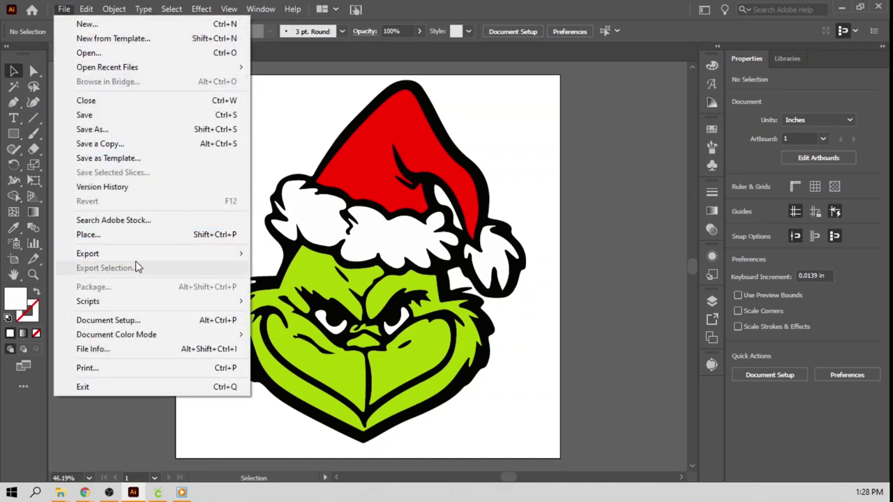
# Export the artwork as 'Grich Head.svg' using Inline Style CSS styling.
pyautogui.moveTo(136, 261)
pyautogui.click(305, 268)
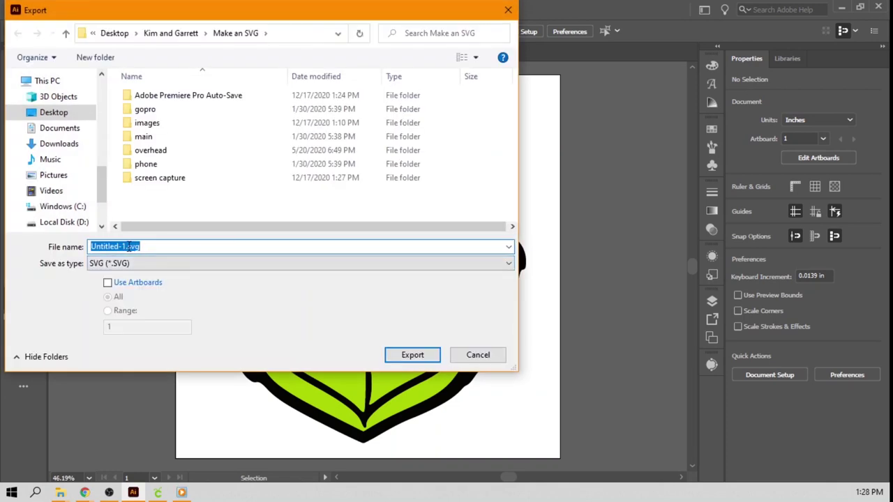
pyautogui.click(126, 247)
pyautogui.moveTo(126, 246); pyautogui.dragTo(42, 237)
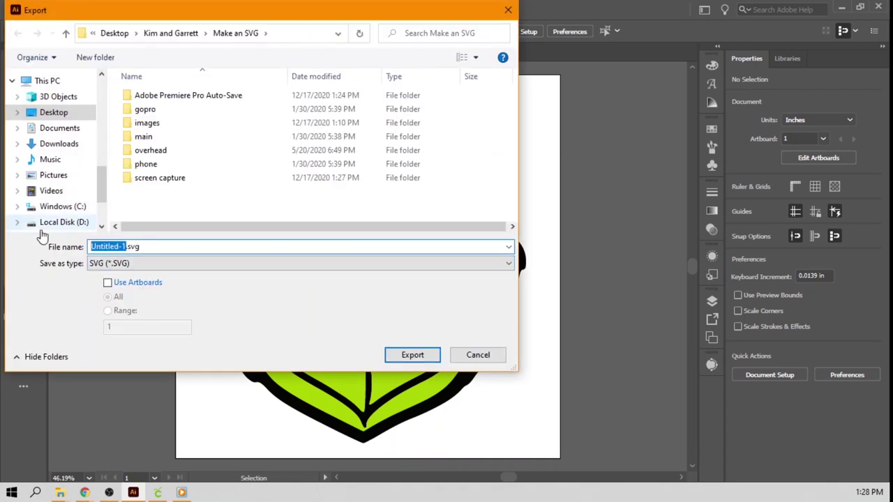
pyautogui.write('Grid')
pyautogui.write(' Hea')
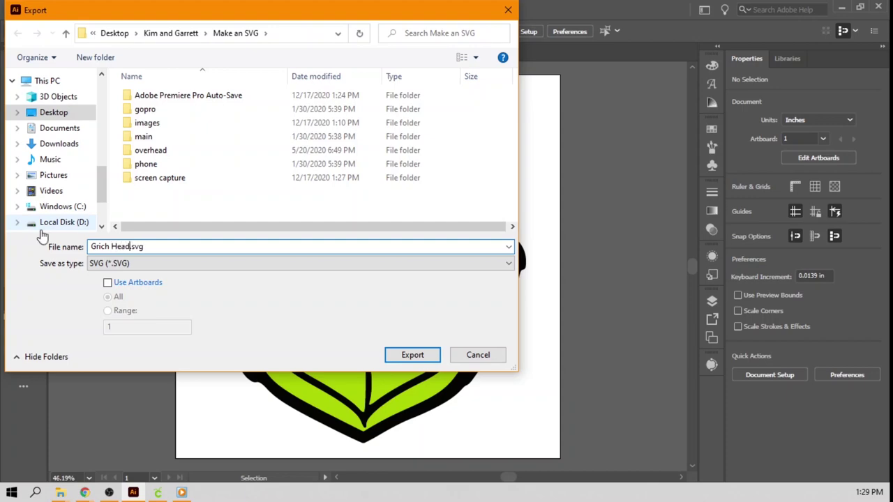
pyautogui.click(412, 355)
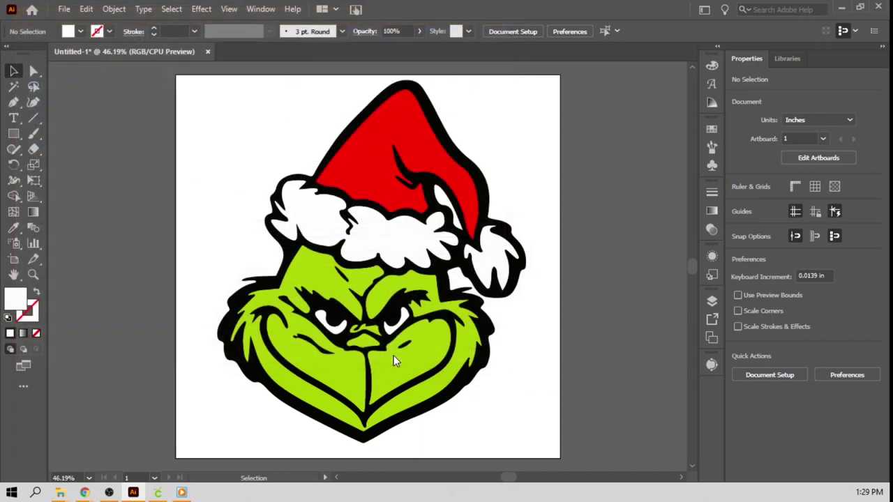
pyautogui.click(476, 164)
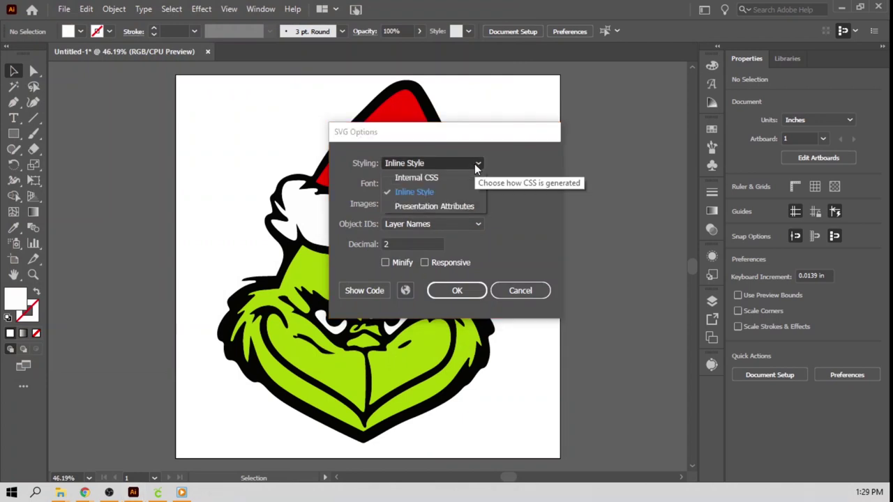
pyautogui.click(431, 193)
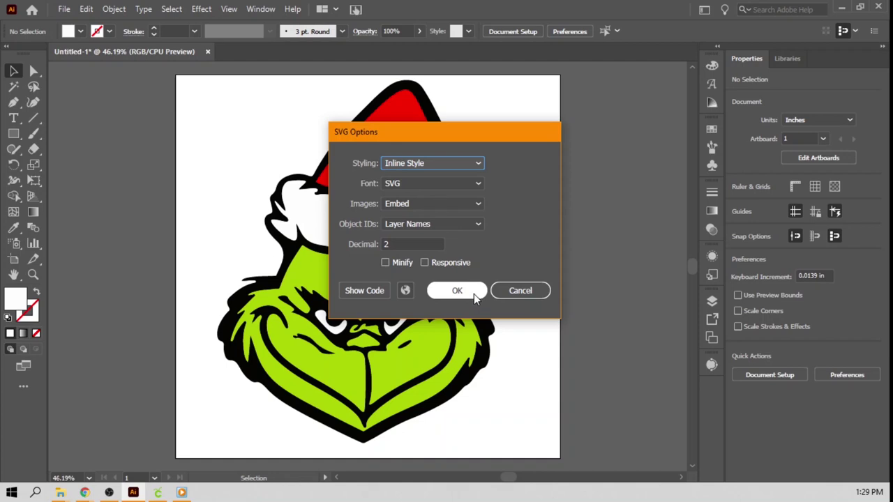
pyautogui.click(517, 293)
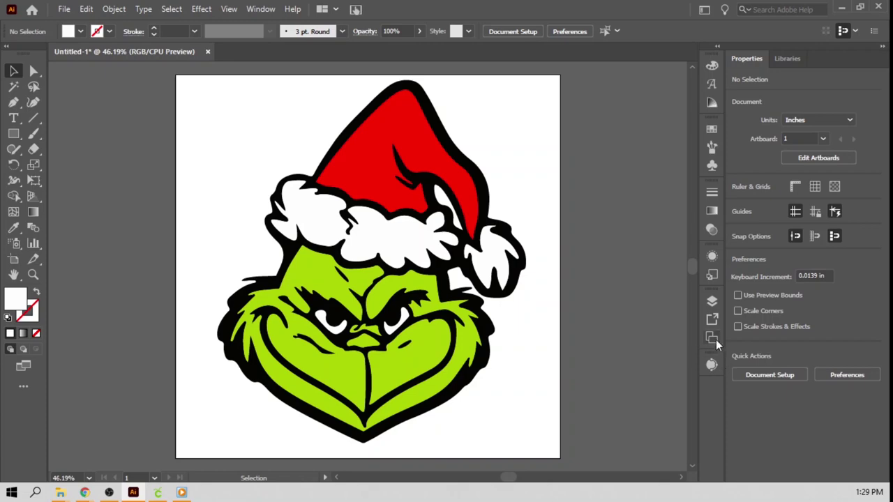
# Create a new layer named hat from the Layers panel menu.
pyautogui.click(712, 302)
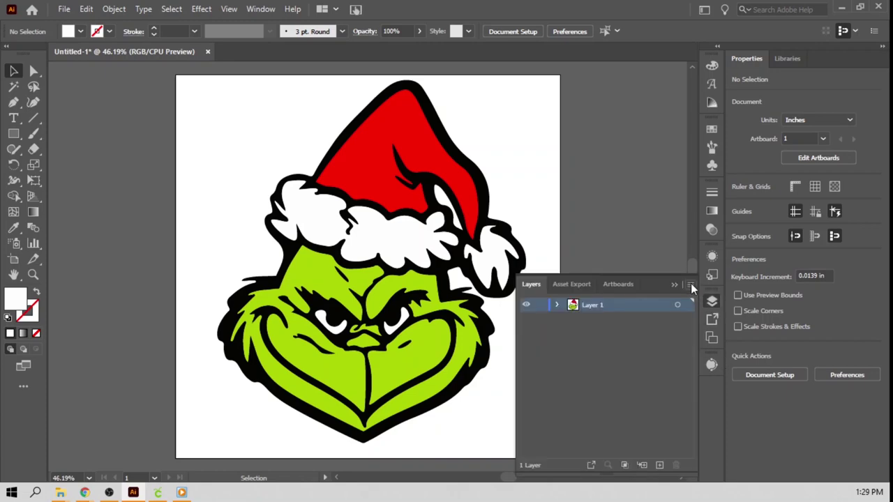
pyautogui.click(690, 284)
pyautogui.click(749, 149)
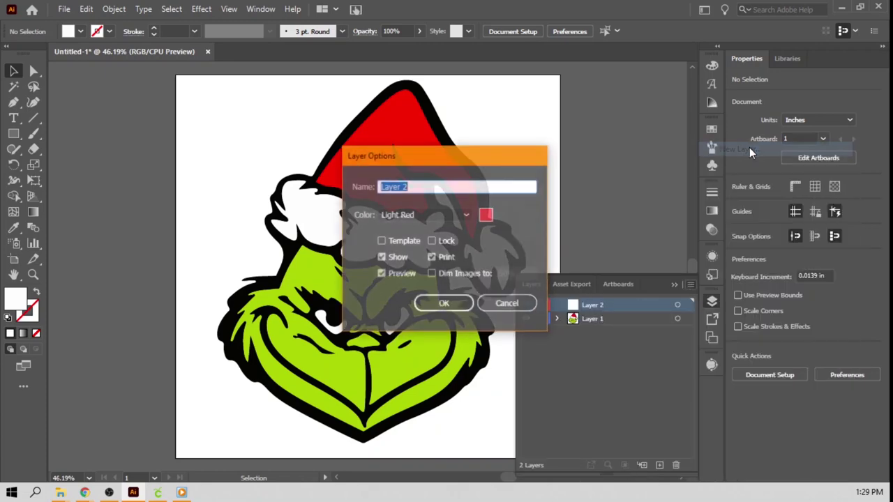
pyautogui.write('hat')
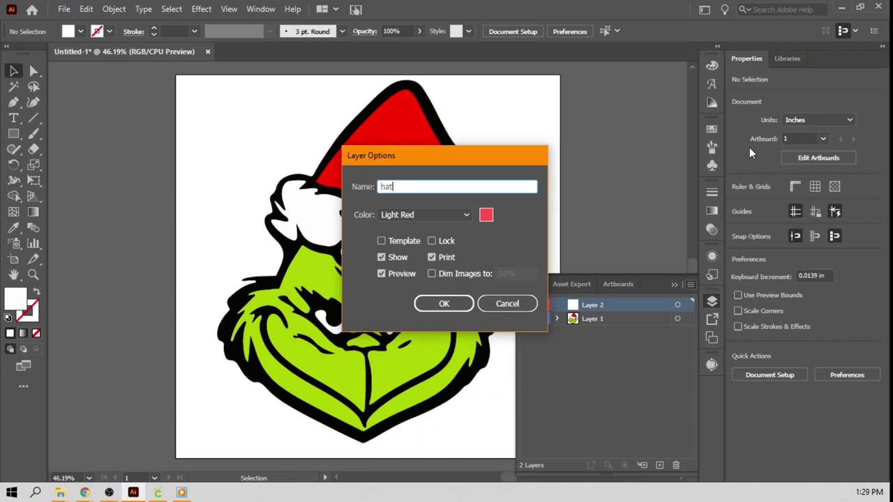
pyautogui.click(460, 304)
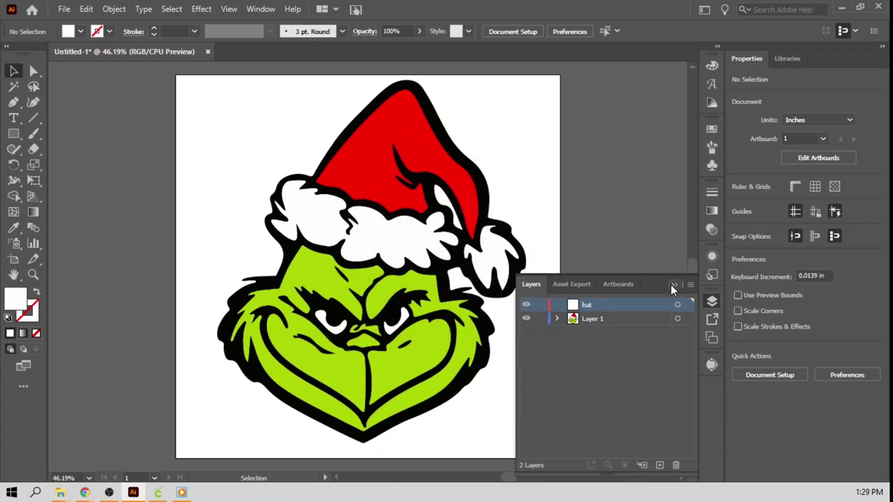
# Create a second layer named face and expand Layer 1 to list its paths.
pyautogui.click(691, 287)
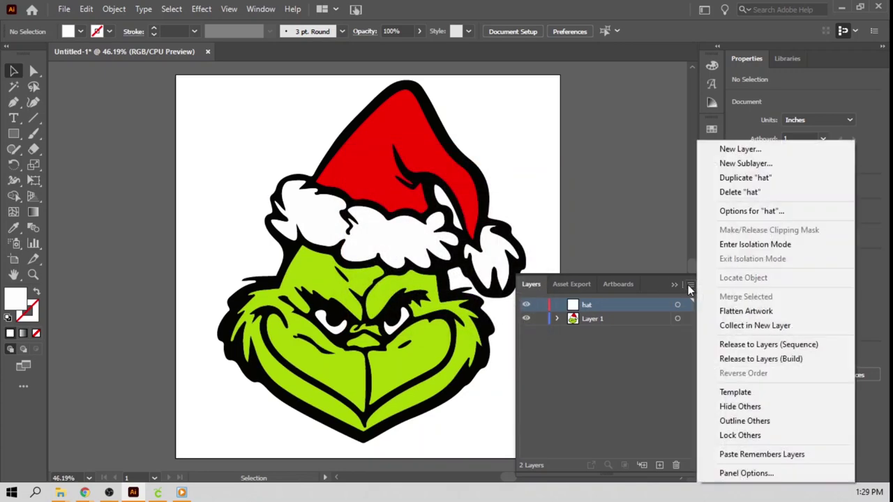
pyautogui.click(738, 149)
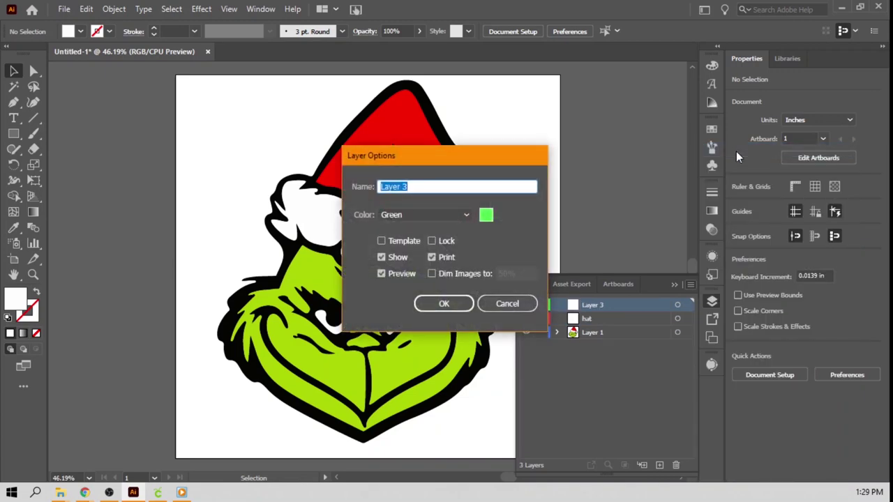
pyautogui.write('face')
pyautogui.click(455, 303)
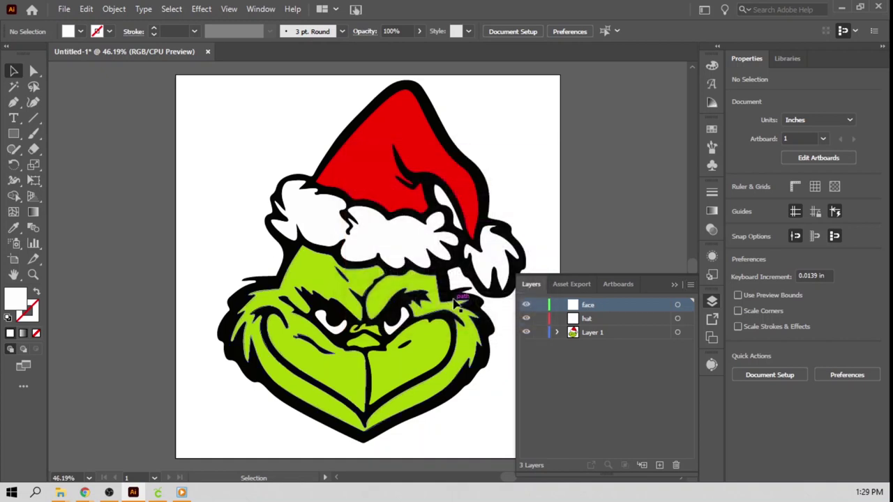
pyautogui.click(557, 333)
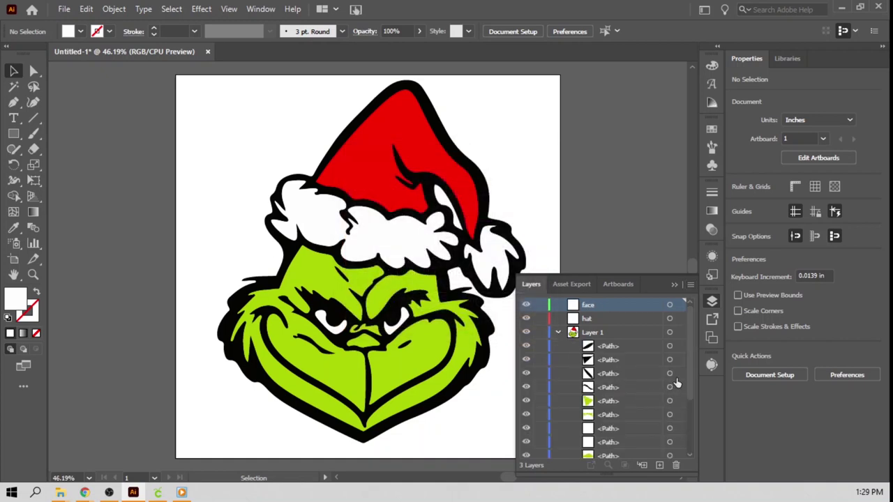
# Move the red hat path into the hat layer and three green face paths into the face layer.
pyautogui.moveTo(689, 374); pyautogui.dragTo(619, 321)
pyautogui.click(626, 425)
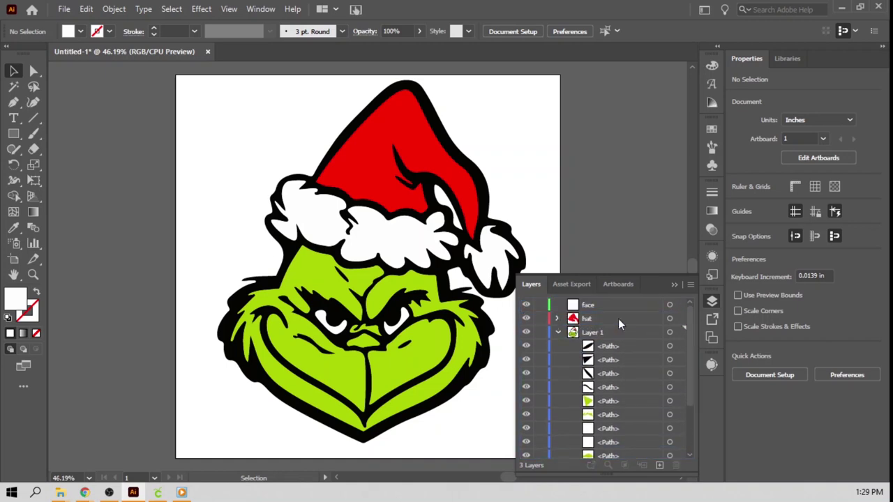
pyautogui.click(634, 403)
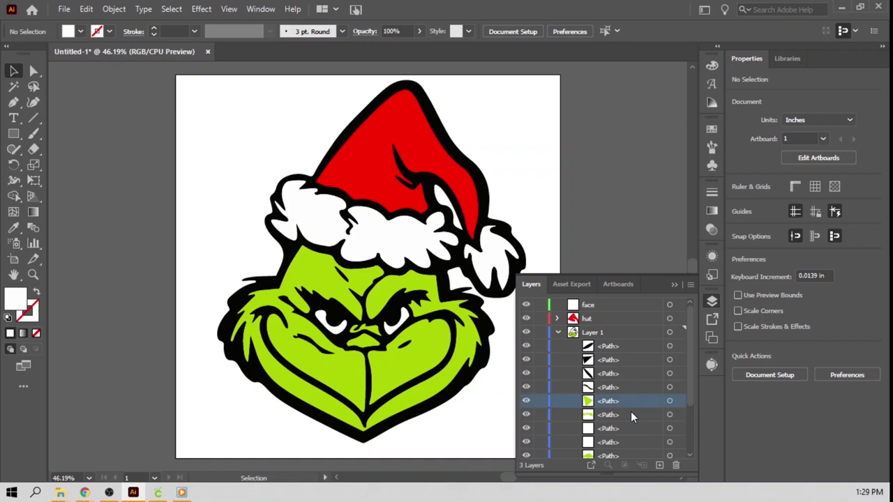
pyautogui.keyDown('shift'); pyautogui.click(631, 417); pyautogui.keyUp('shift')
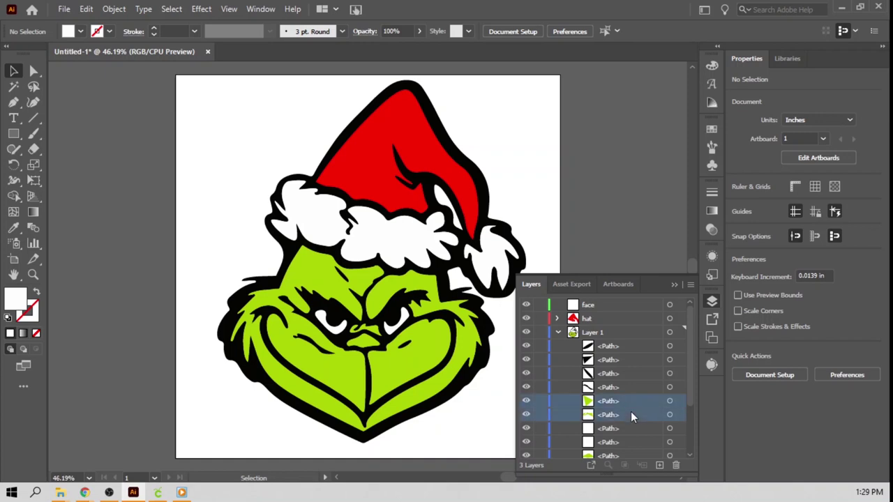
pyautogui.keyDown('ctrl'); pyautogui.click(625, 454); pyautogui.keyUp('ctrl')
pyautogui.moveTo(625, 407); pyautogui.dragTo(615, 307)
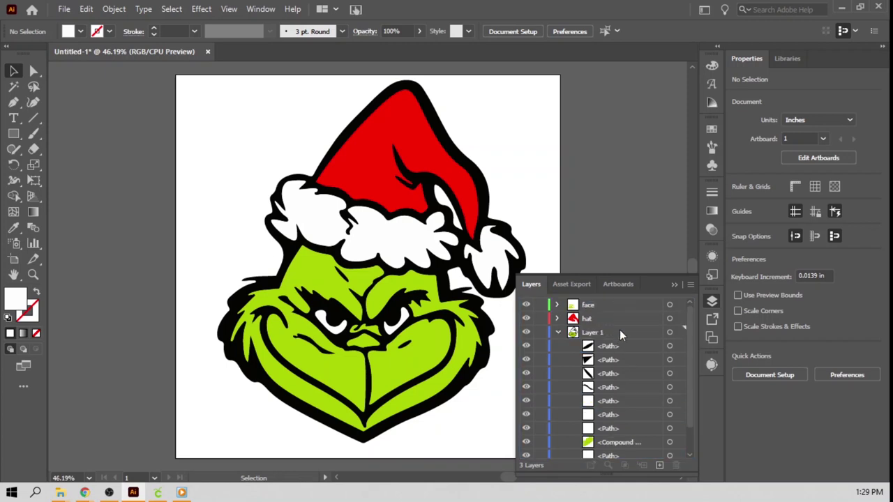
# Drag the remaining green compound paths from Layer 1 into the face layer.
pyautogui.click(618, 442)
pyautogui.moveTo(618, 445); pyautogui.dragTo(618, 307)
pyautogui.click(616, 456)
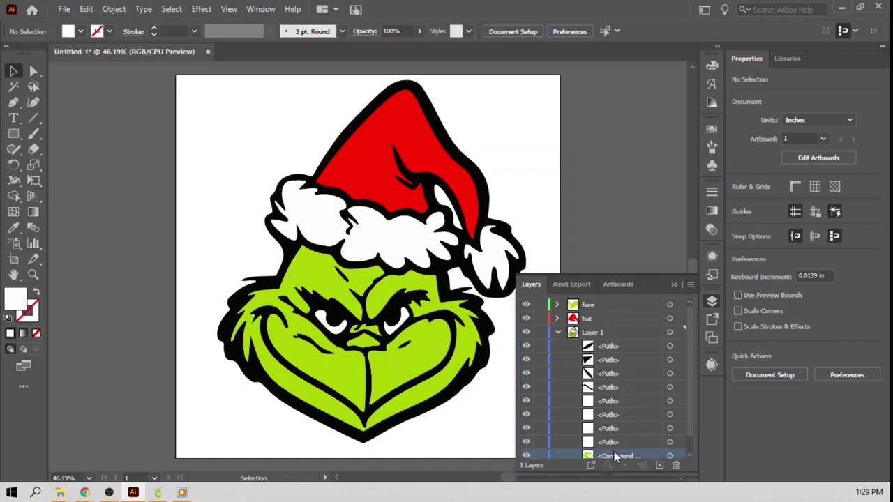
pyautogui.moveTo(616, 457); pyautogui.dragTo(617, 306)
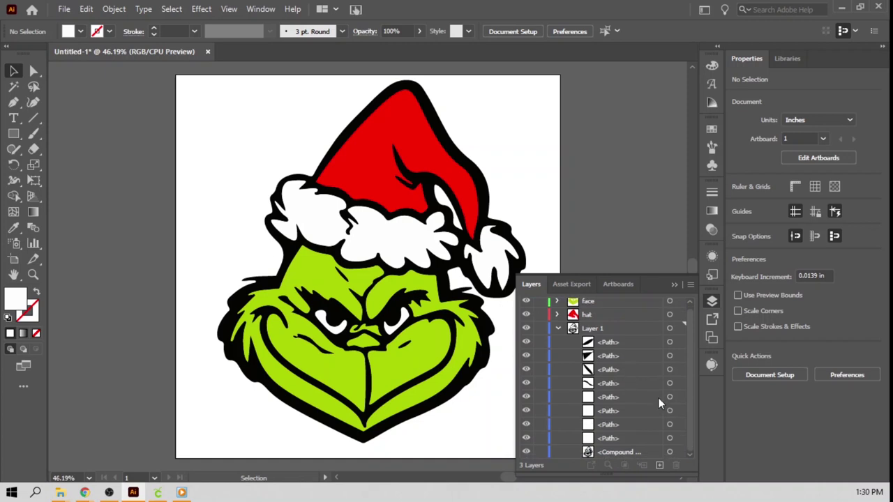
# Check each layer's contents, isolate Layer 1, and group the black outline artwork.
pyautogui.click(556, 328)
pyautogui.click(526, 305)
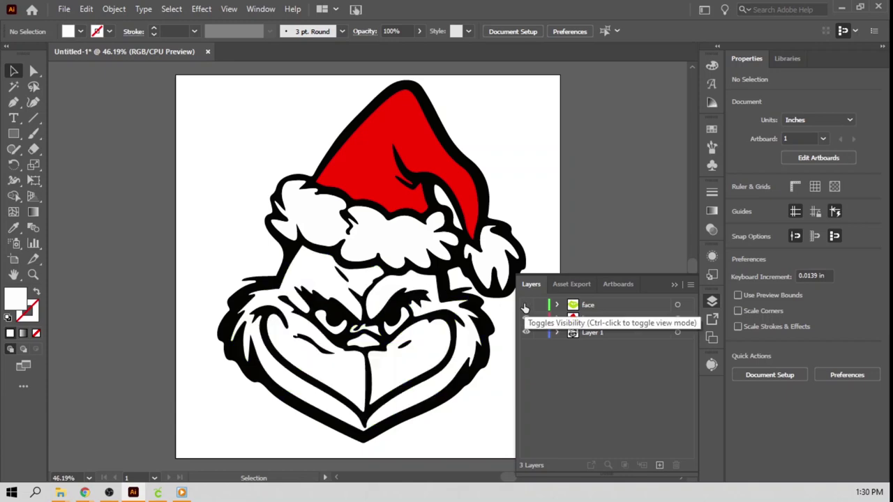
pyautogui.click(526, 305)
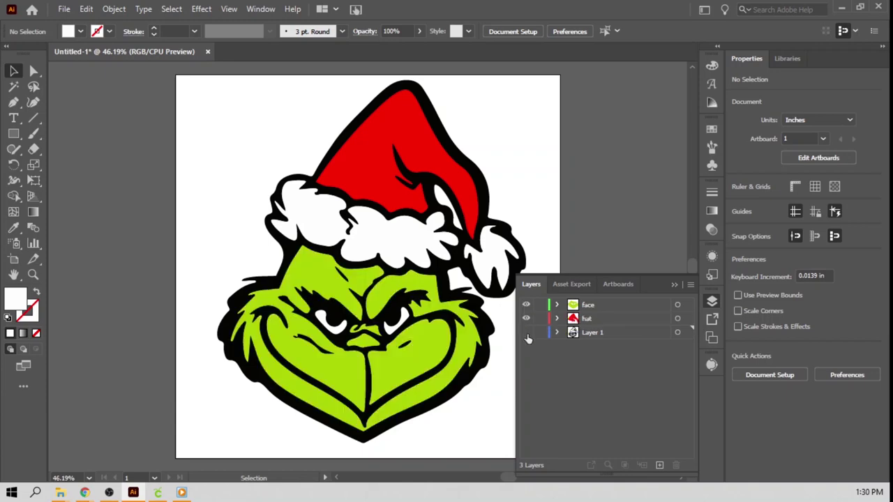
pyautogui.click(527, 334)
pyautogui.click(527, 333)
pyautogui.click(526, 305)
pyautogui.click(525, 319)
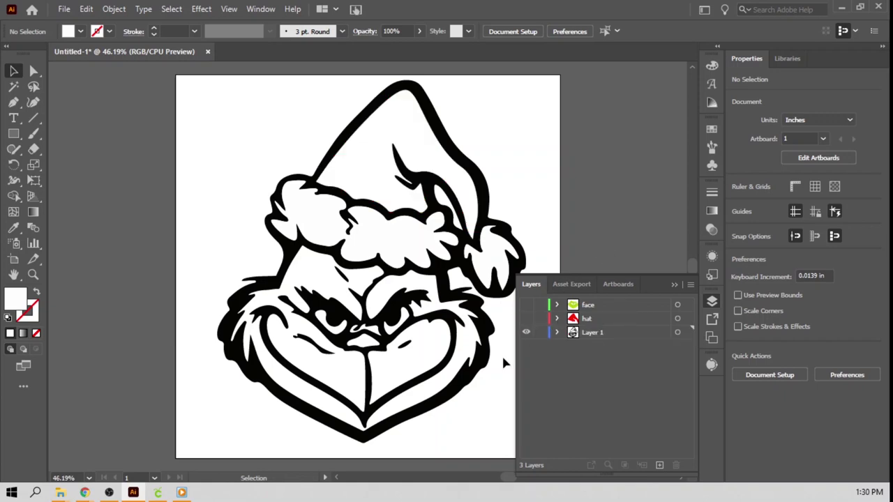
pyautogui.moveTo(503, 432); pyautogui.dragTo(255, 276)
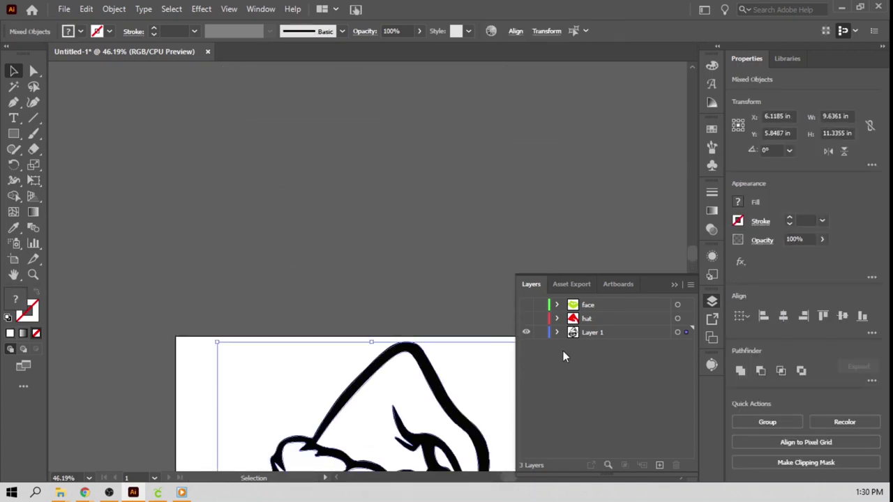
pyautogui.click(768, 422)
pyautogui.scroll(6, 436, 361)
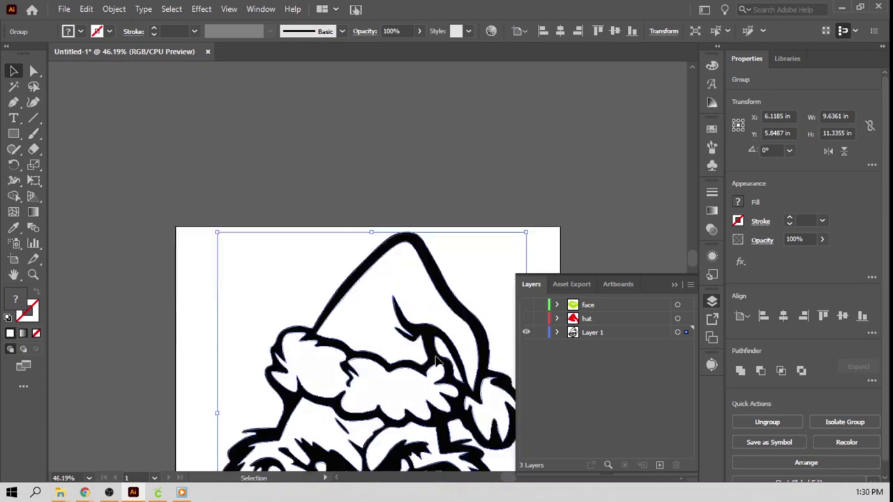
# Select the red hat artwork, then isolate the face layer and group the green face pieces.
pyautogui.click(526, 332)
pyautogui.click(526, 318)
pyautogui.moveTo(499, 257); pyautogui.dragTo(306, 89)
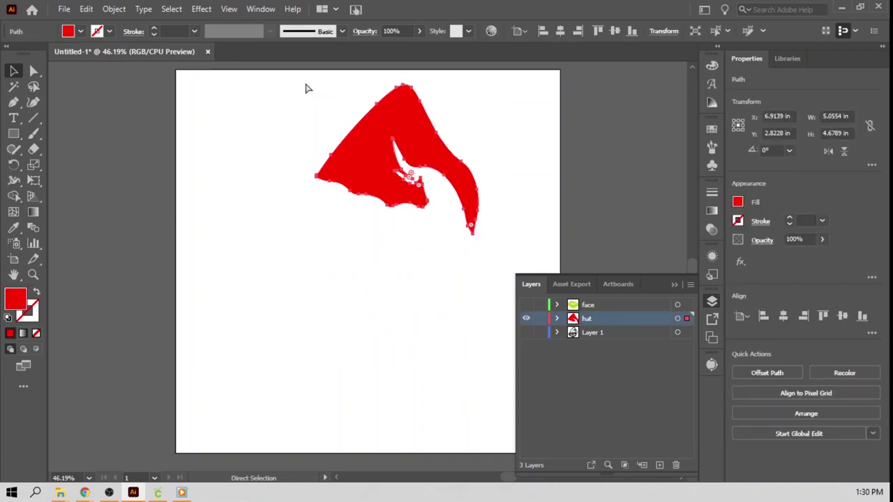
pyautogui.press('v')
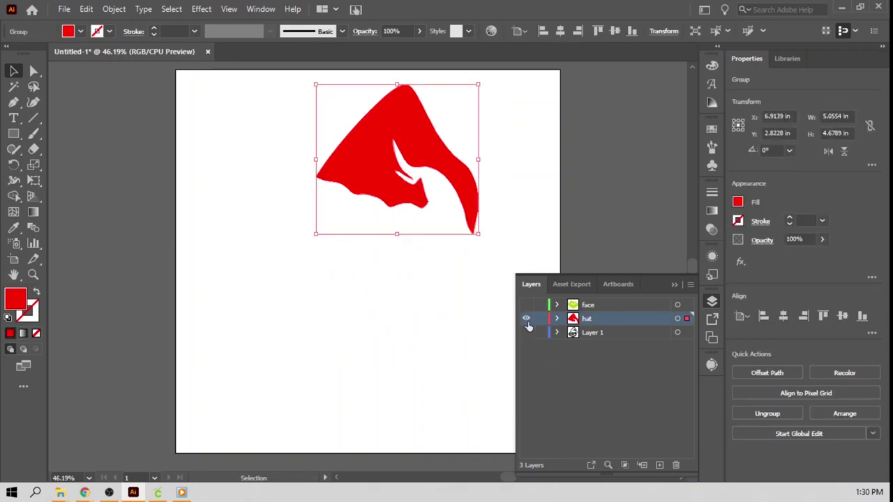
pyautogui.click(526, 318)
pyautogui.click(526, 304)
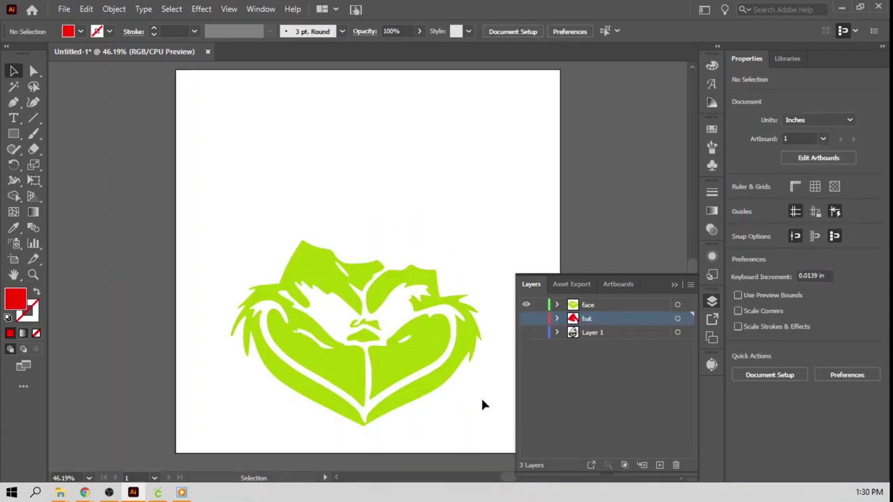
pyautogui.moveTo(490, 432); pyautogui.dragTo(213, 228)
pyautogui.press('a')
pyautogui.hotkey('ctrl', 'g')
pyautogui.press('v')
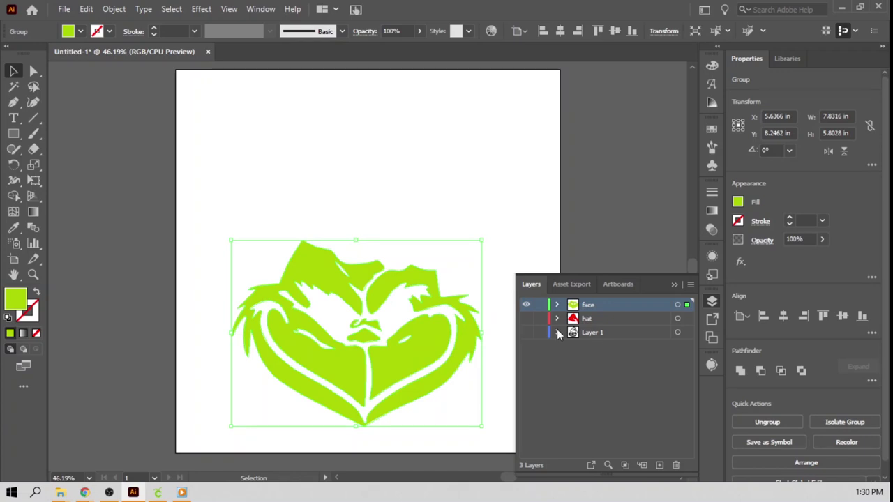
# Make the hat layer and Layer 1 visible again and deselect the artwork.
pyautogui.click(526, 318)
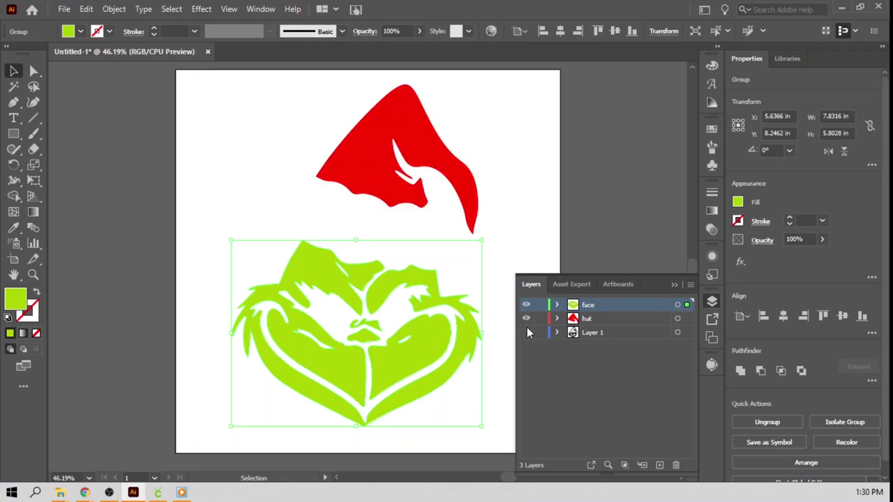
pyautogui.click(526, 332)
pyautogui.click(558, 240)
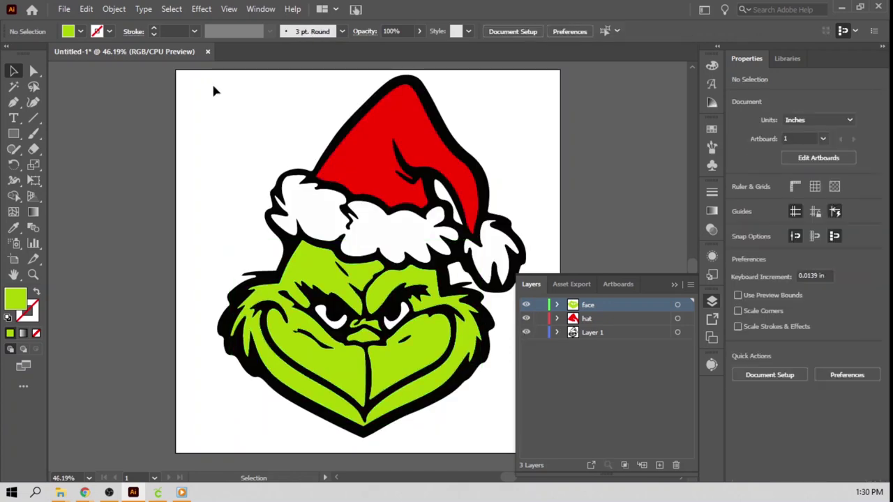
pyautogui.click(66, 10)
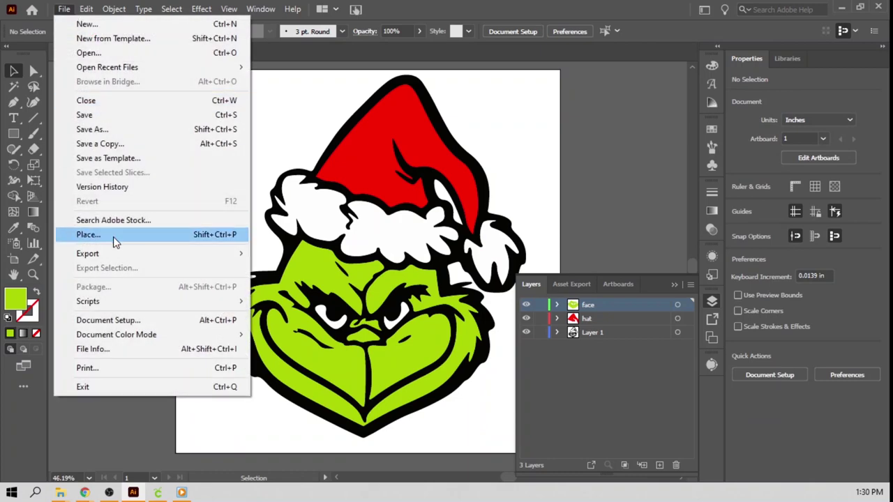
# Export the layered artwork as 'Grinch Head.svg', accepting the default SVG options.
pyautogui.moveTo(170, 254)
pyautogui.click(306, 266)
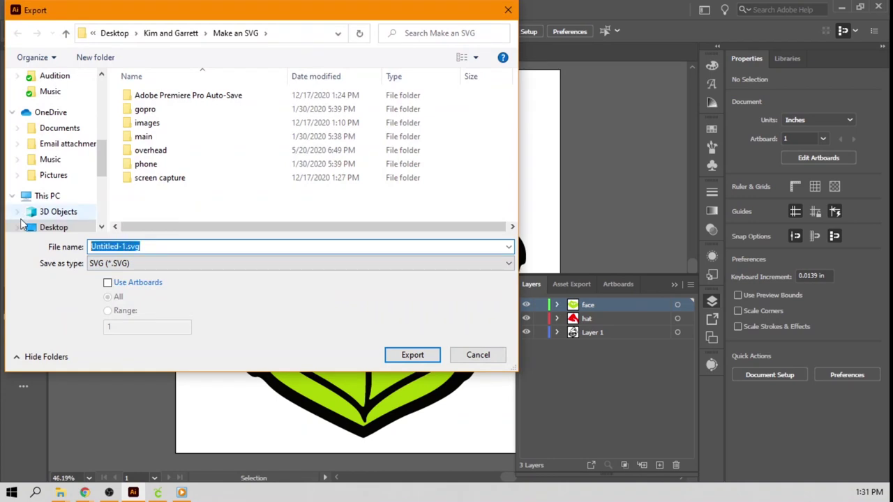
pyautogui.write('Grinch Head')
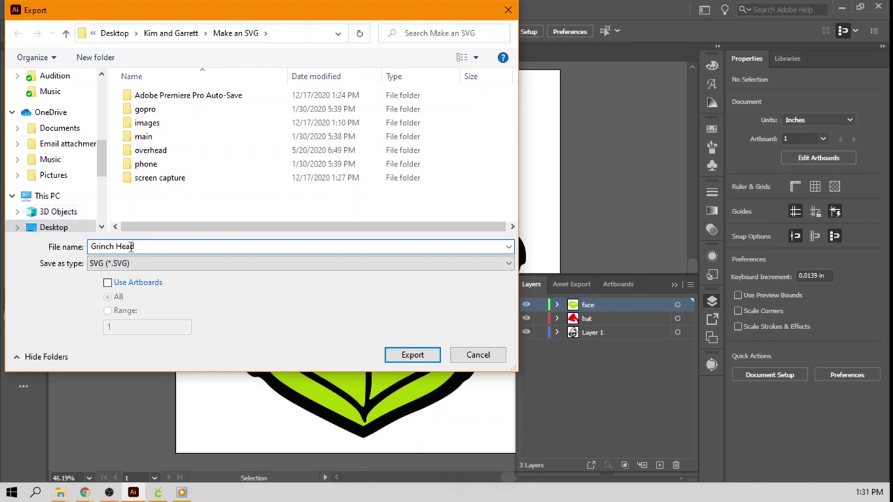
pyautogui.click(402, 357)
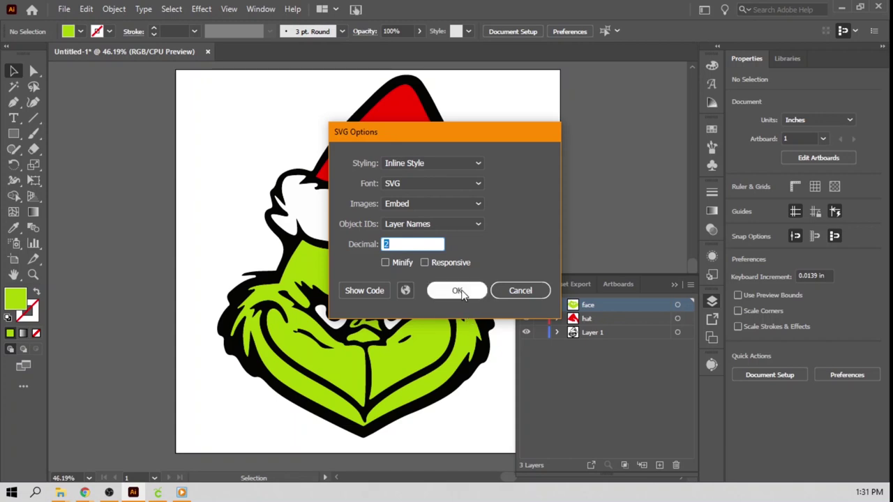
pyautogui.click(458, 291)
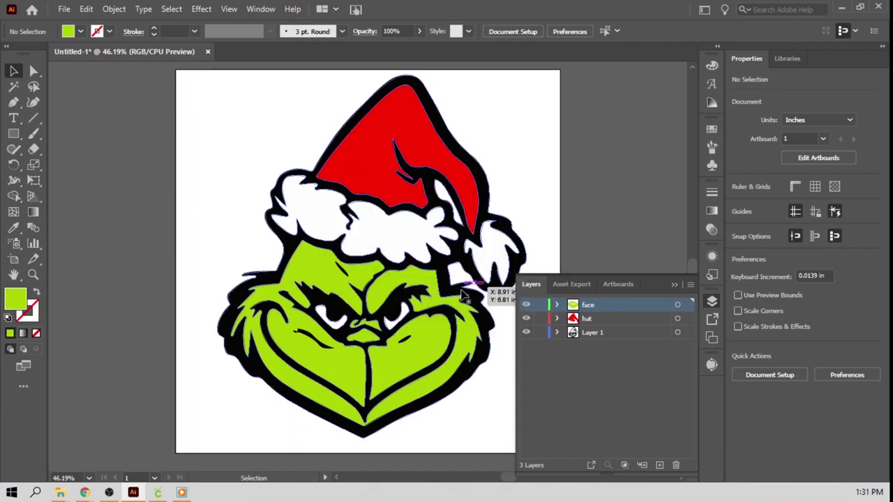
# In Cricut Design Space, choose Grinch Head.svg from the computer as a new upload.
pyautogui.moveTo(159, 494)
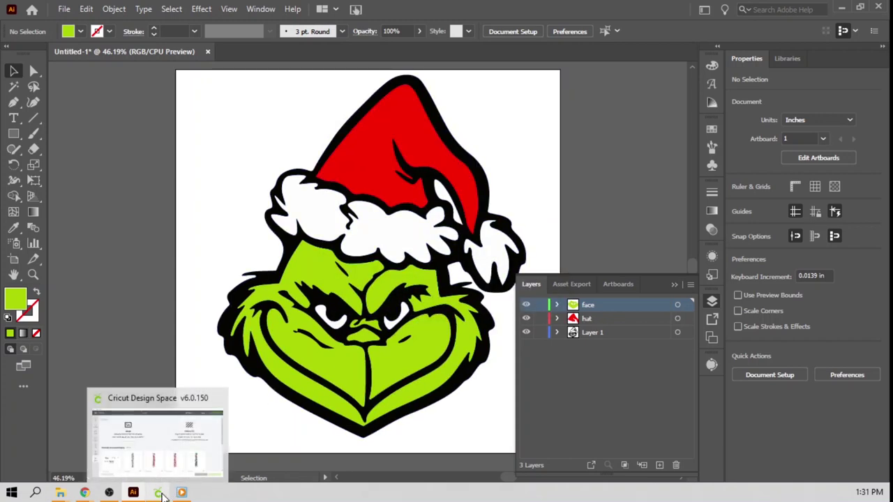
pyautogui.click(185, 401)
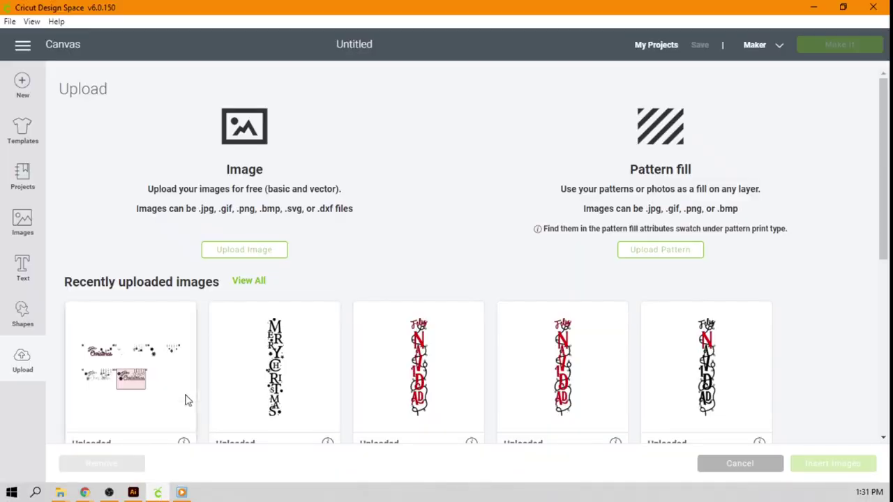
pyautogui.click(272, 262)
pyautogui.click(433, 256)
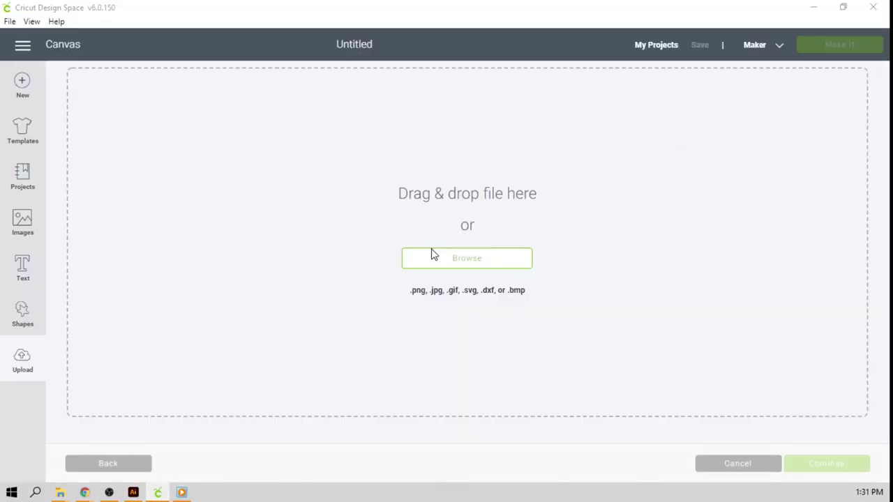
pyautogui.doubleClick(212, 209)
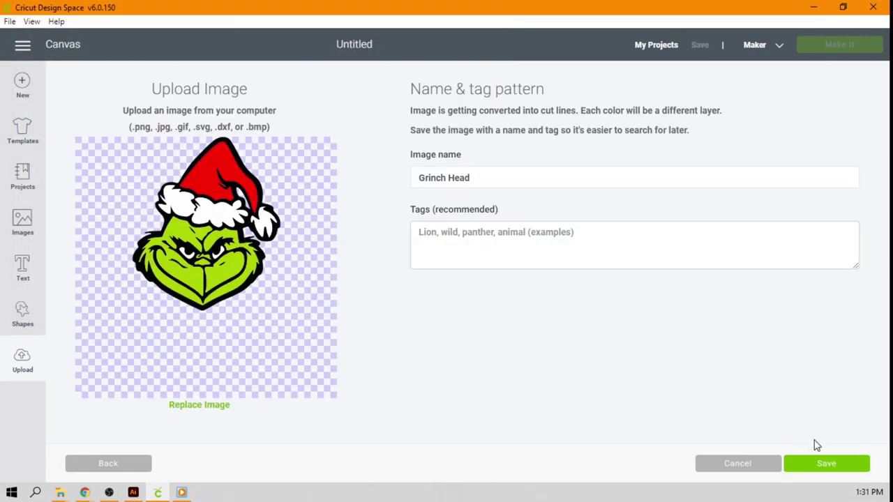
# Save the Grinch Head image and insert it onto the design canvas.
pyautogui.click(821, 464)
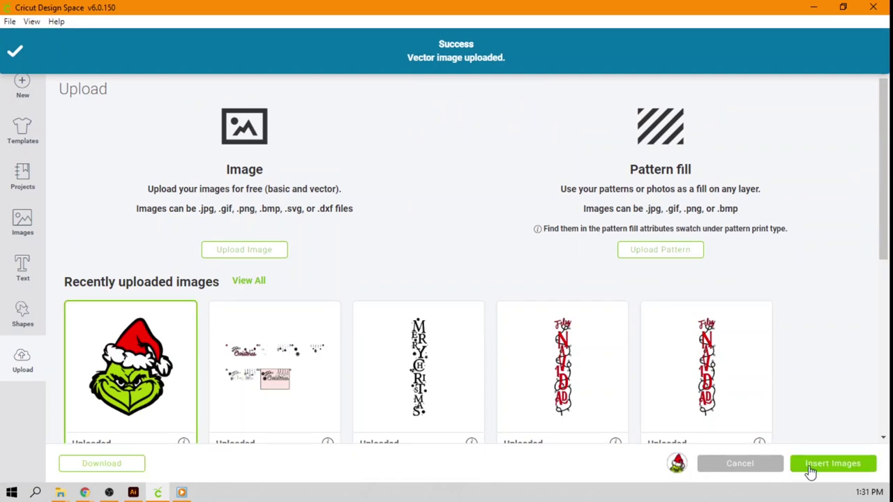
pyautogui.click(812, 466)
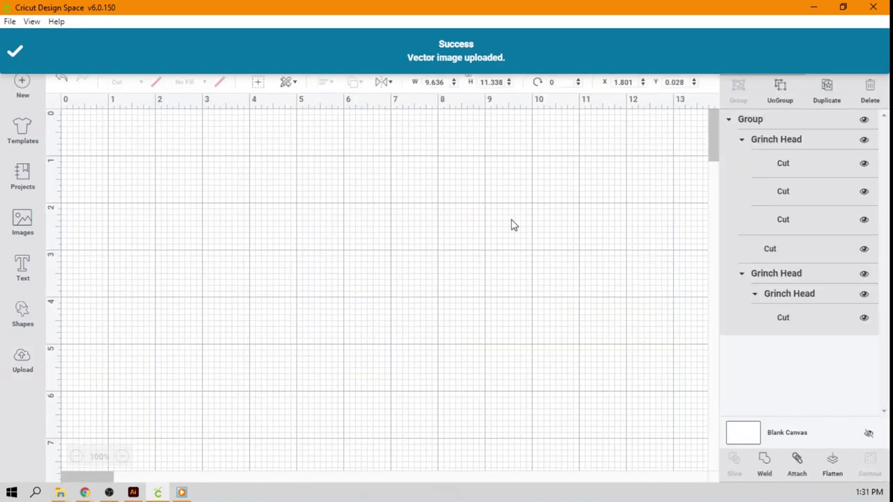
pyautogui.scroll(-5, 438, 273)
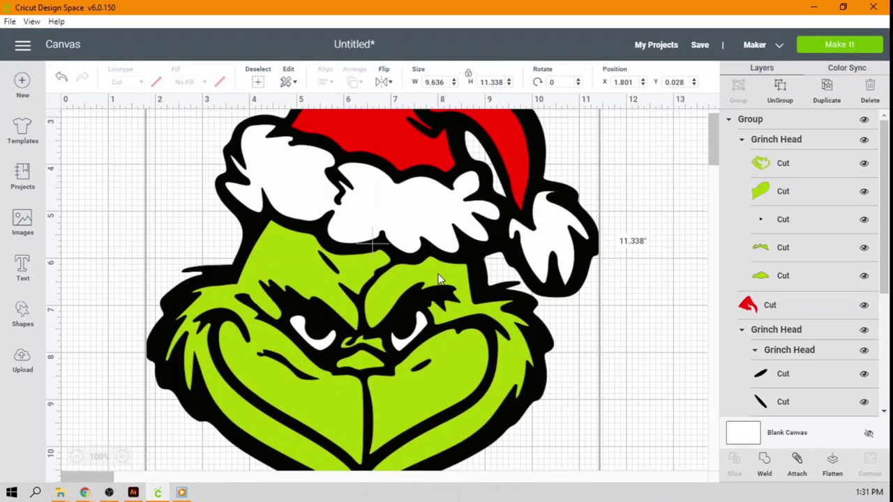
pyautogui.scroll(3, 438, 273)
pyautogui.scroll(1, 440, 279)
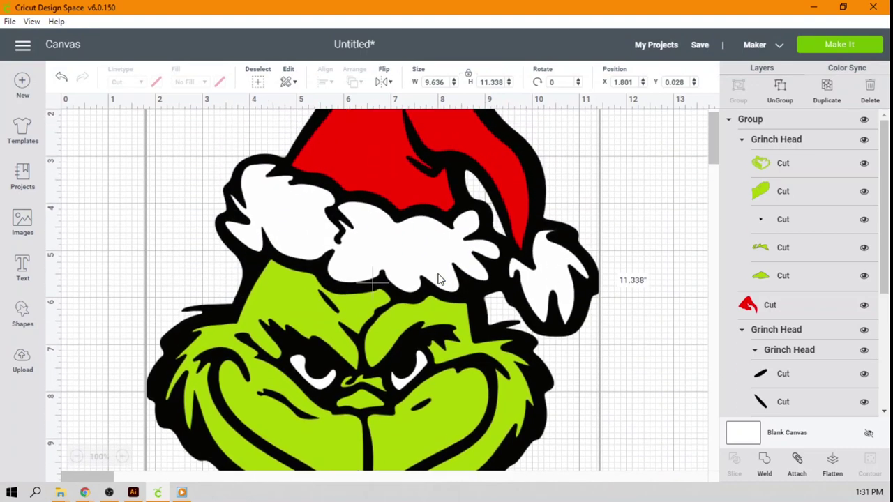
pyautogui.click(864, 140)
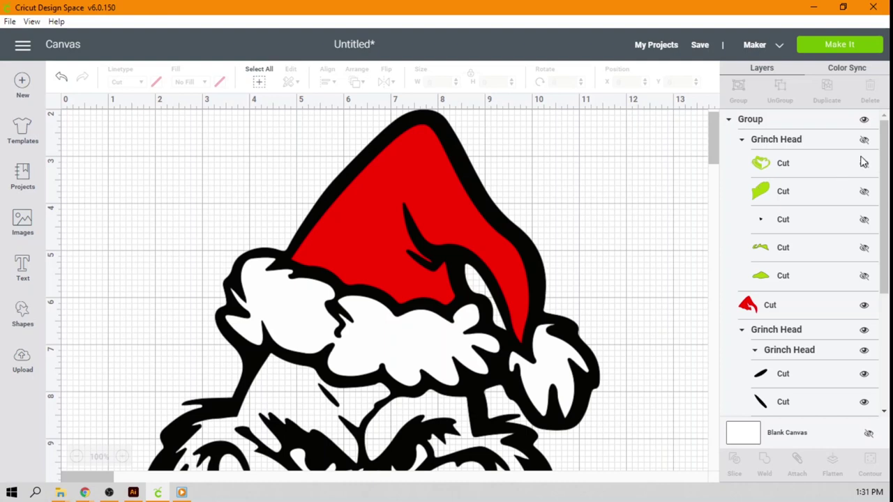
pyautogui.click(864, 141)
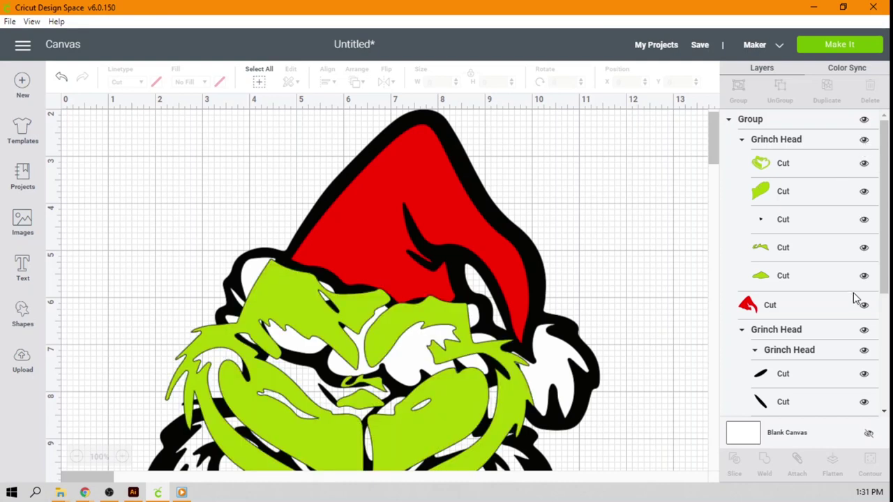
pyautogui.scroll(-3, 854, 299)
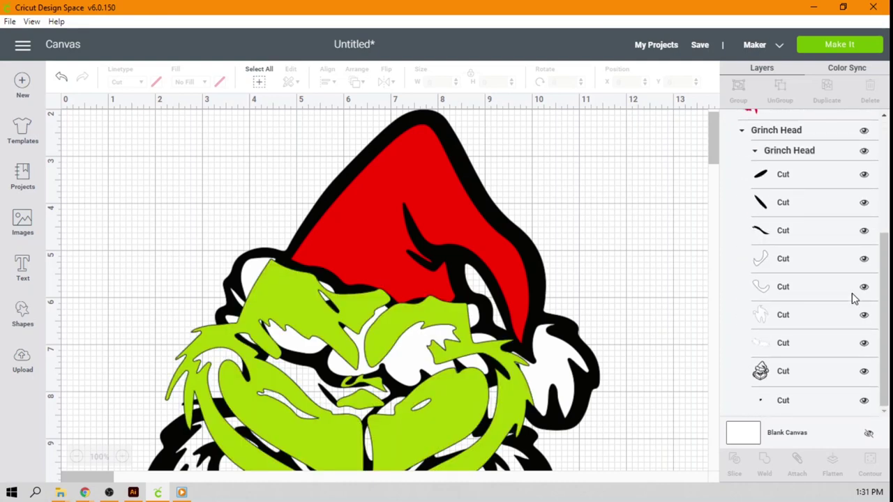
pyautogui.scroll(-3, 508, 295)
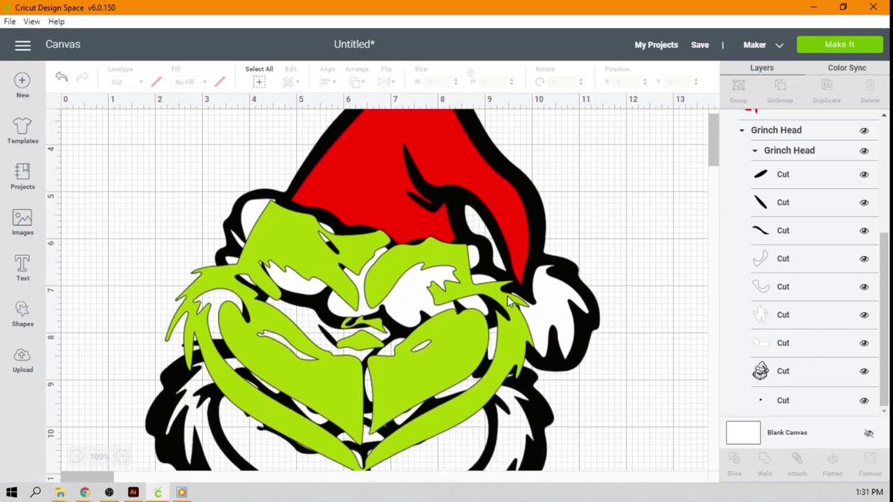
pyautogui.hotkey('ctrl', 'z')
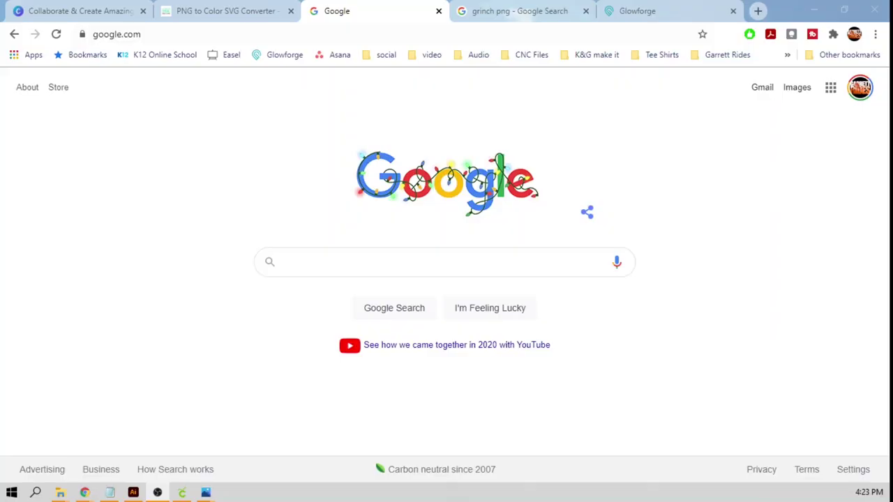
# Search Google for 'how the grinch stole christmas'.
pyautogui.click(393, 265)
pyautogui.write('how t')
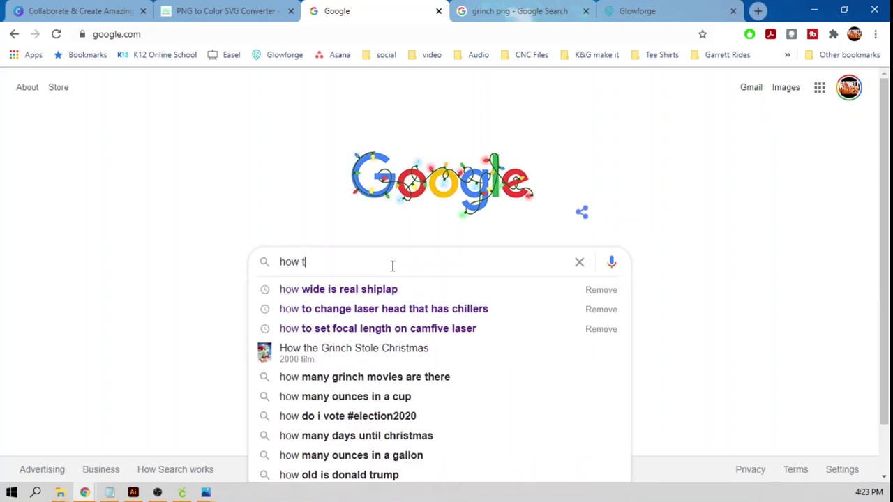
pyautogui.write('he gricj stole')
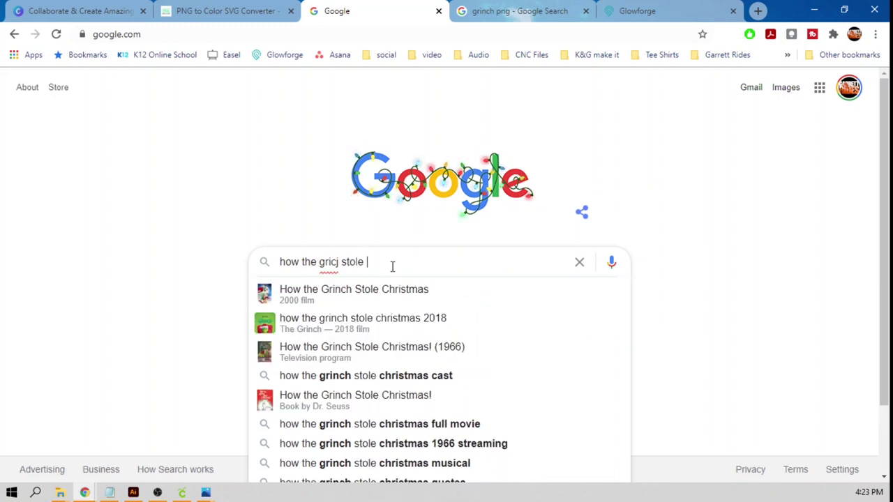
pyautogui.click(393, 289)
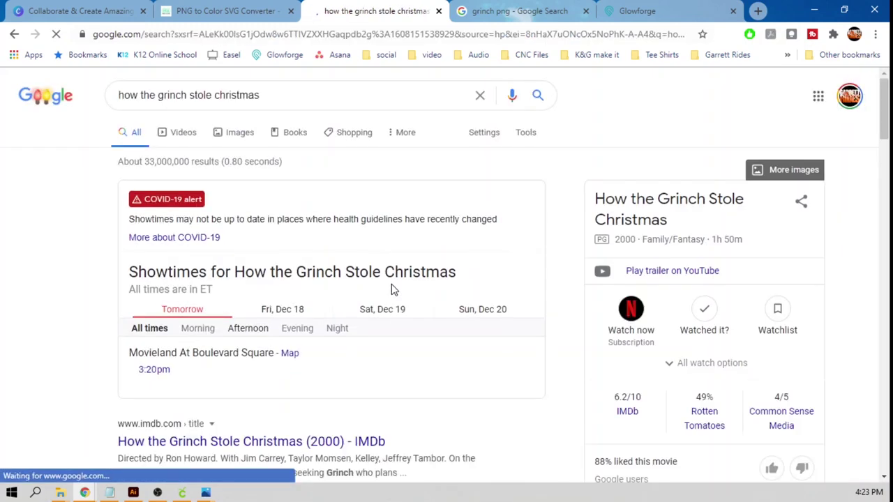
# Browse the Google Images results for the Grinch book covers.
pyautogui.click(240, 134)
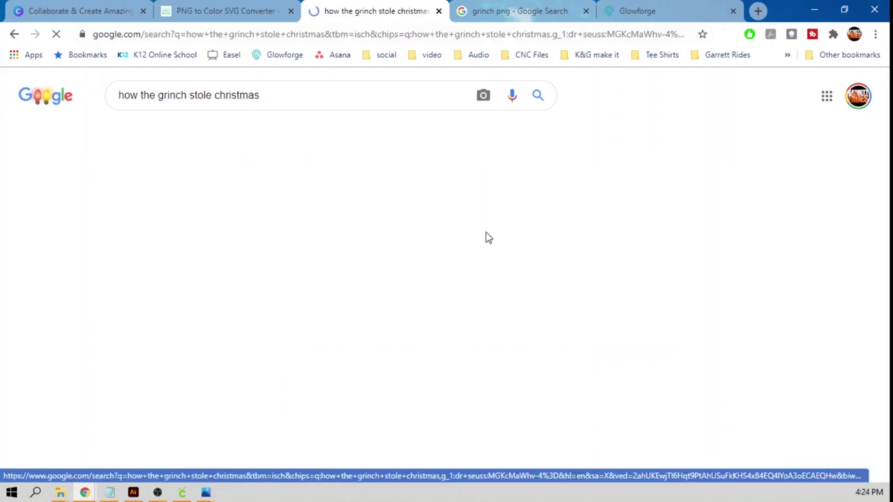
pyautogui.scroll(-5, 468, 293)
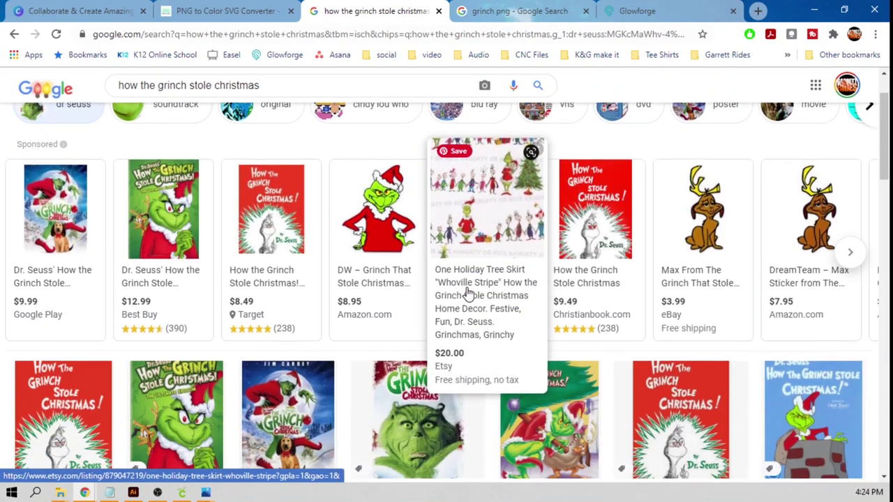
pyautogui.scroll(-10, 468, 293)
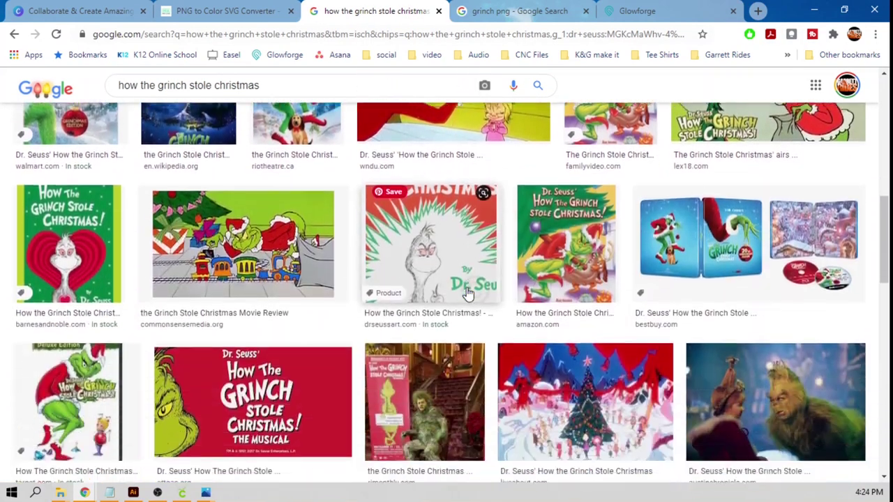
pyautogui.scroll(-8, 467, 293)
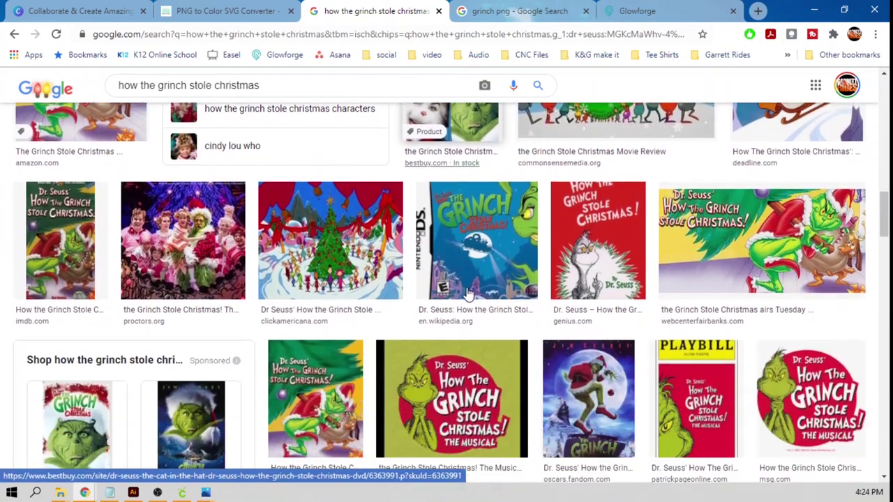
pyautogui.scroll(1, 467, 293)
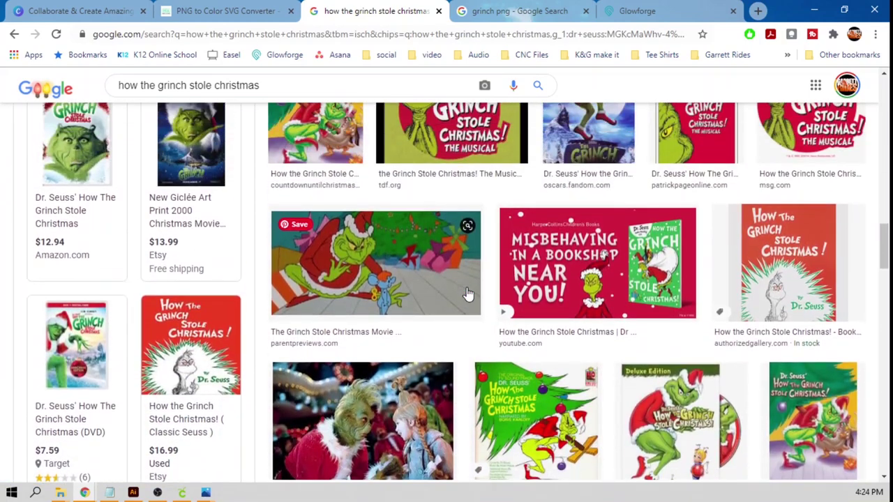
pyautogui.scroll(-4, 467, 293)
pyautogui.scroll(3, 467, 293)
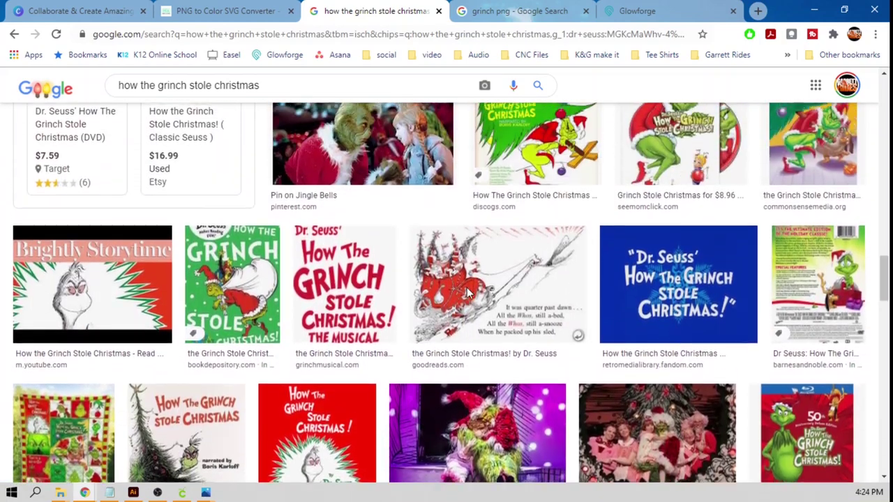
# Copy the Deluxe Edition cover image and return to Illustrator.
pyautogui.click(666, 236)
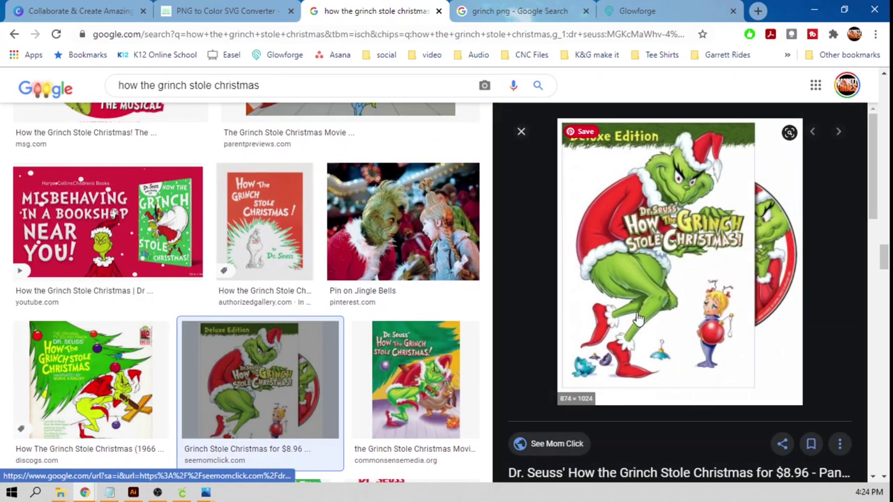
pyautogui.rightClick(638, 317)
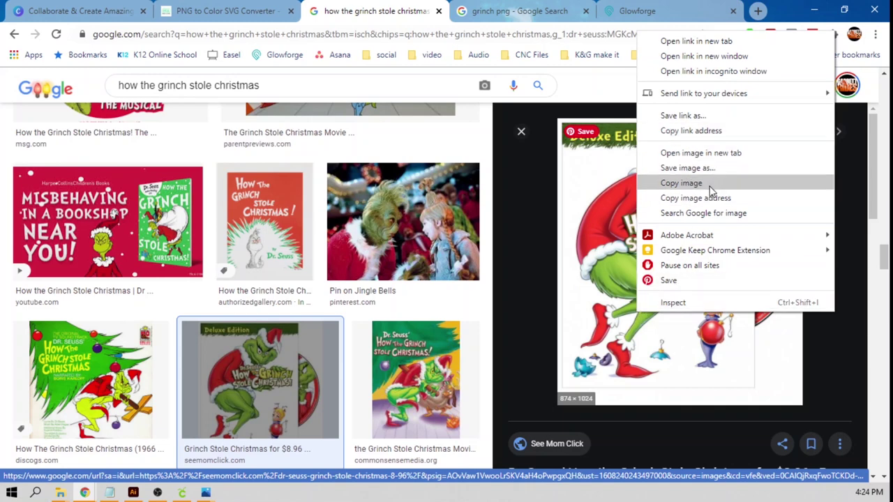
pyautogui.click(681, 183)
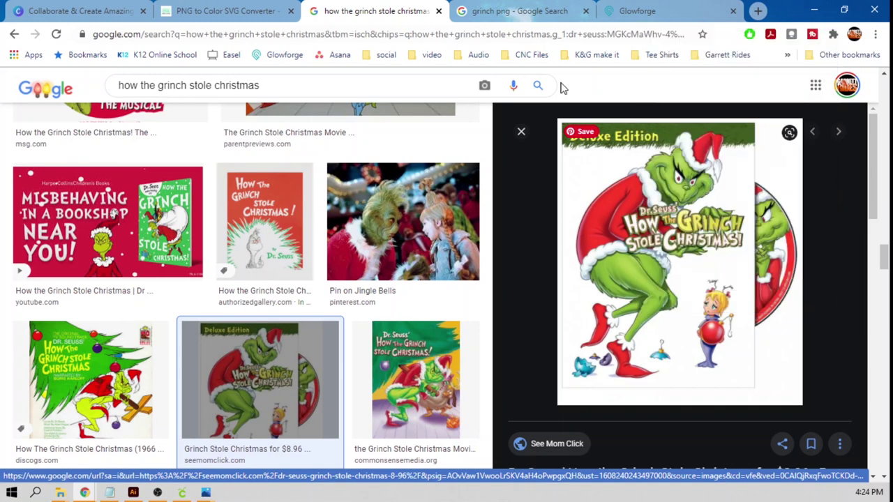
pyautogui.click(133, 493)
pyautogui.click(64, 9)
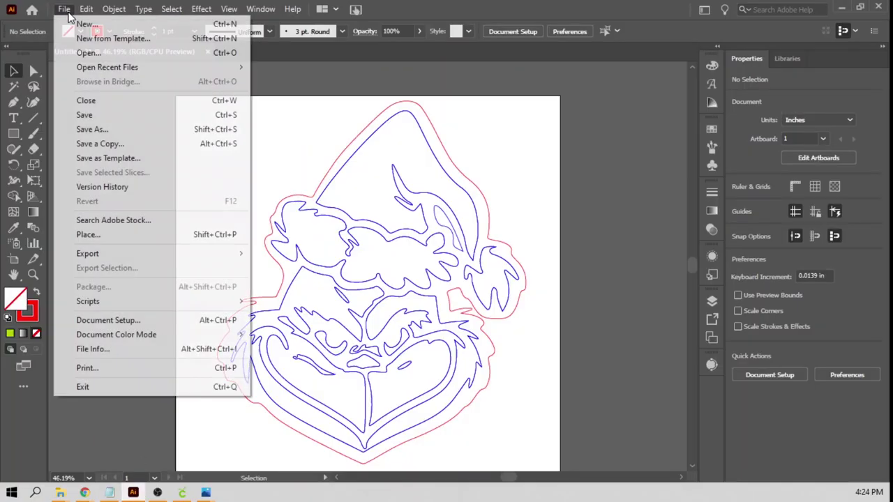
# Create a new 12 × 12 in document and paste the Grinch cover into it.
pyautogui.click(84, 25)
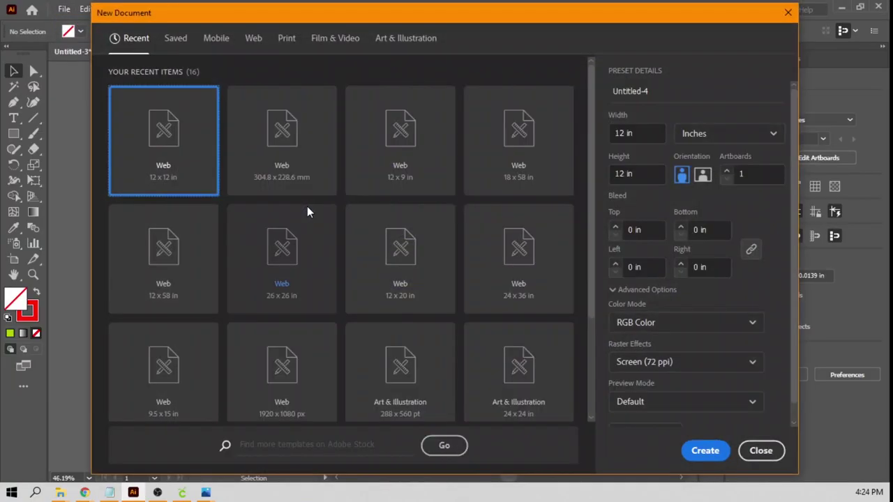
pyautogui.click(705, 450)
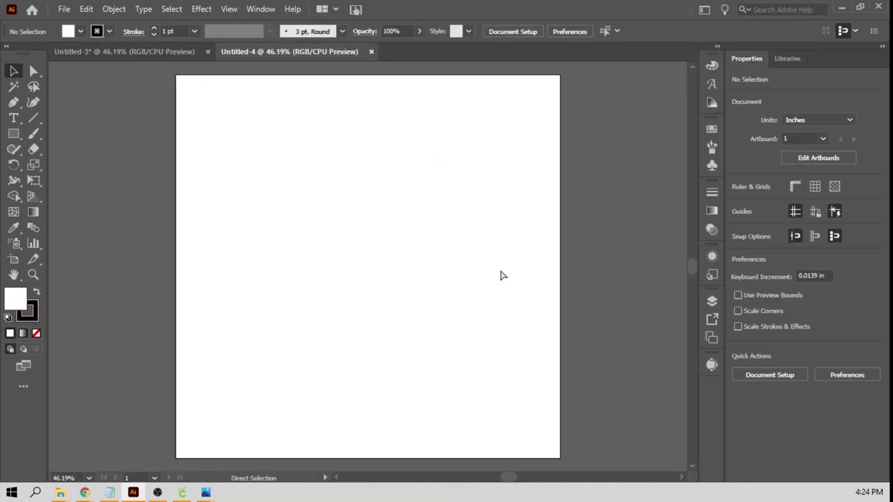
pyautogui.hotkey('ctrl', 'v')
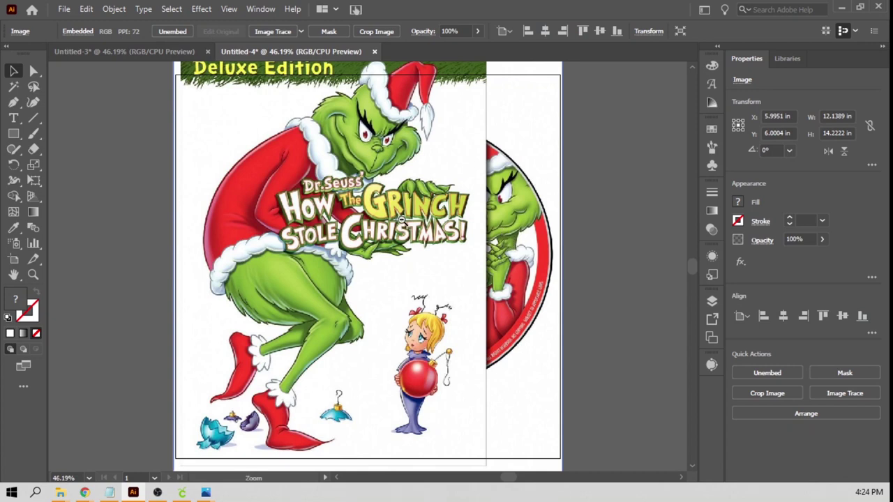
# Rotate the cover to 225° and enlarge it to about 27.8 in over the artboard.
pyautogui.hotkey('ctrl', '-')
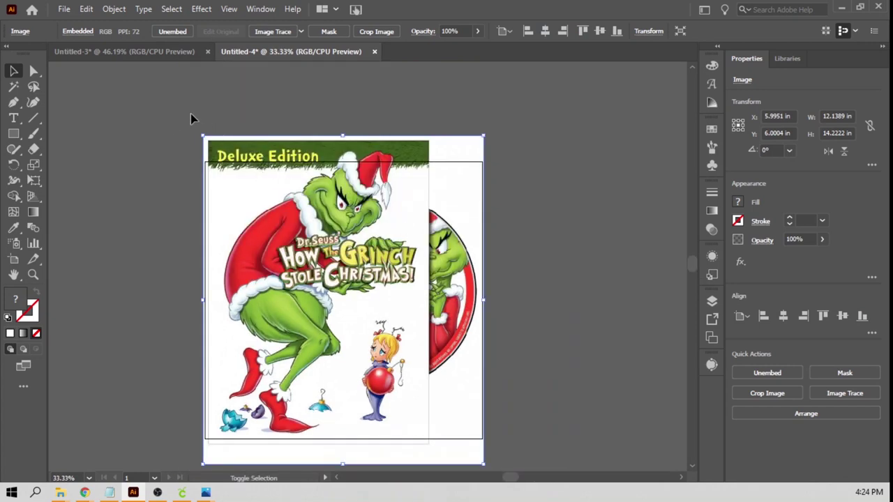
pyautogui.moveTo(199, 134); pyautogui.dragTo(612, 290)
pyautogui.moveTo(403, 280); pyautogui.dragTo(382, 312)
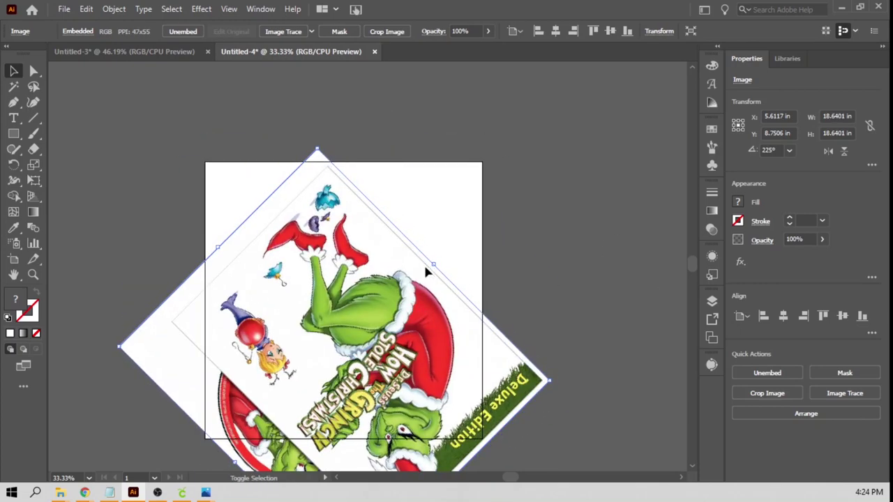
pyautogui.moveTo(436, 262); pyautogui.dragTo(516, 191)
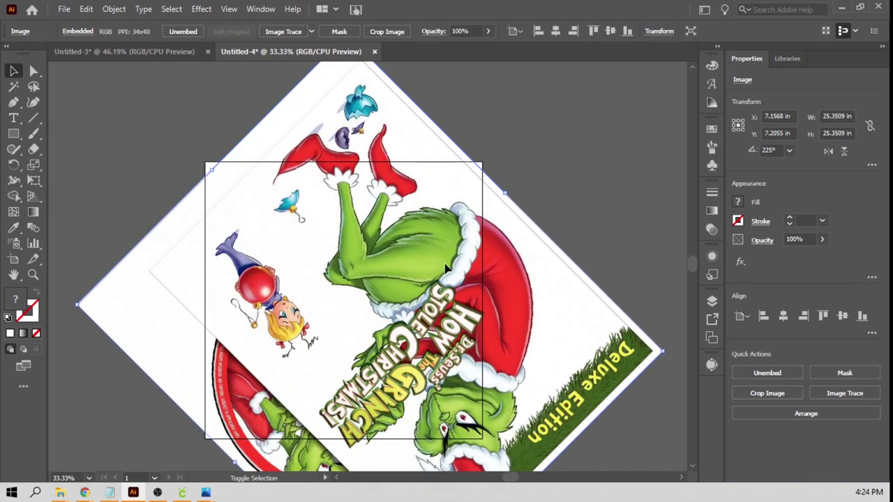
pyautogui.moveTo(438, 278); pyautogui.dragTo(401, 325)
pyautogui.moveTo(470, 245); pyautogui.dragTo(431, 279)
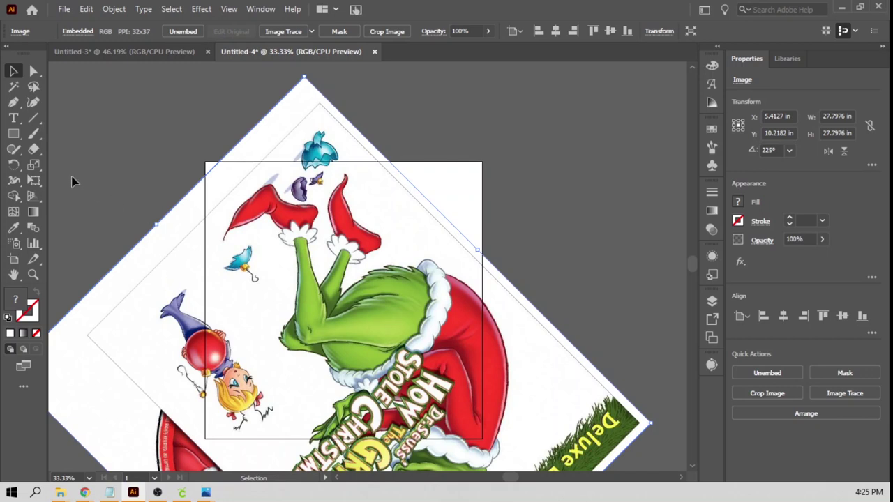
pyautogui.click(17, 104)
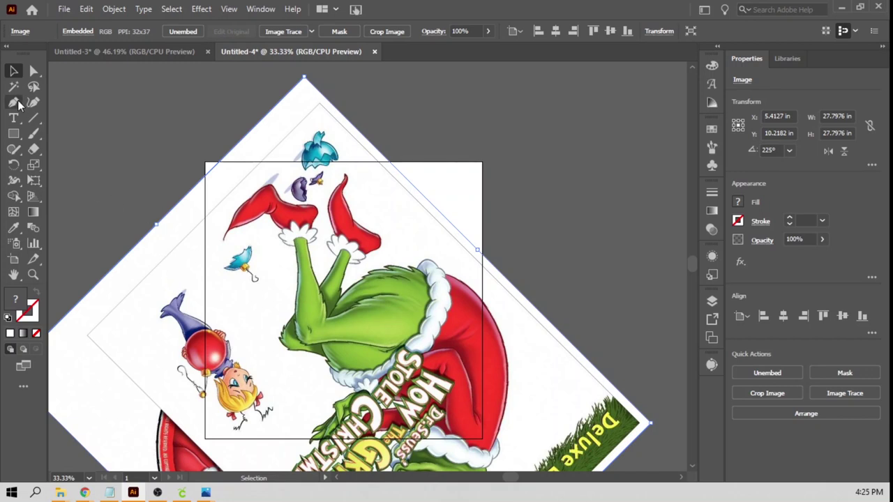
# Add a new layer named 'legs' from the Layers panel menu.
pyautogui.click(713, 338)
pyautogui.click(531, 284)
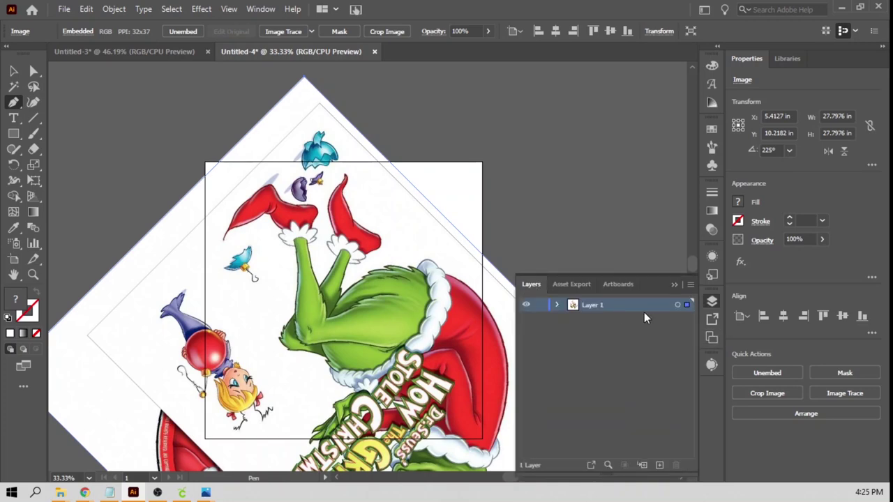
pyautogui.click(691, 286)
pyautogui.click(736, 146)
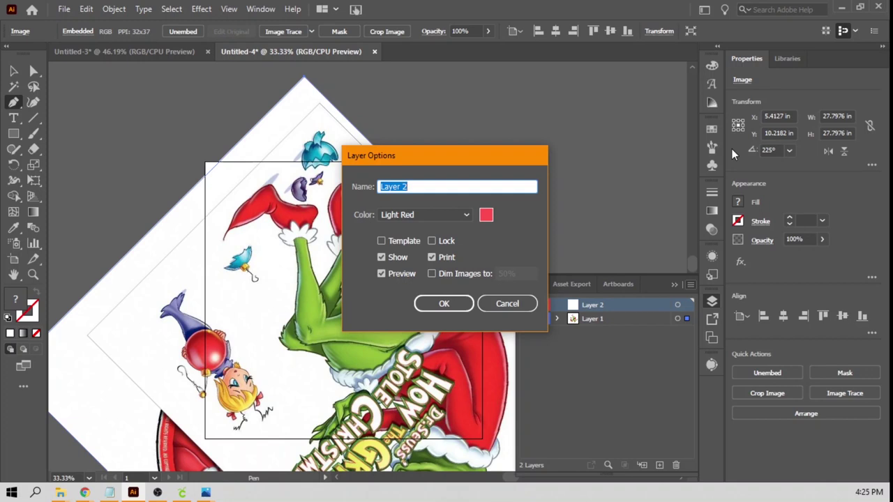
pyautogui.write('legs')
pyautogui.click(435, 304)
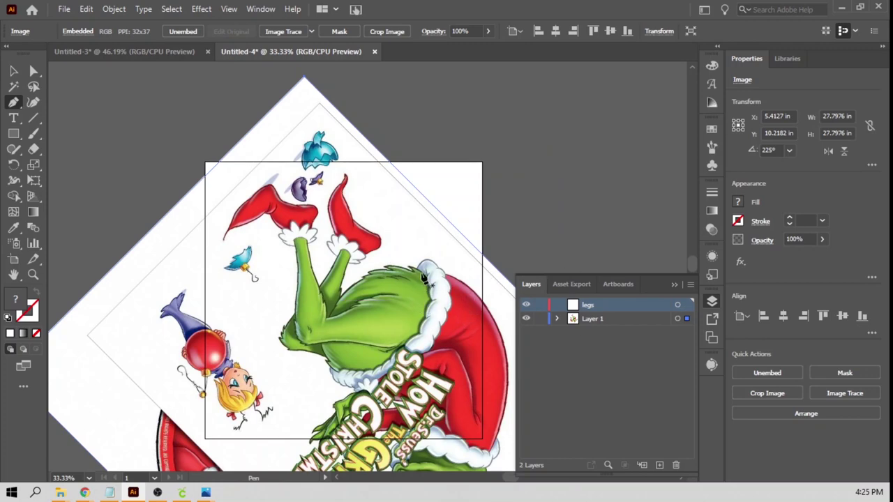
pyautogui.scroll(2, 423, 272)
# Start the Pen outline at the fur edge and trace up the first stocking.
pyautogui.hscroll(-5, 422, 277)
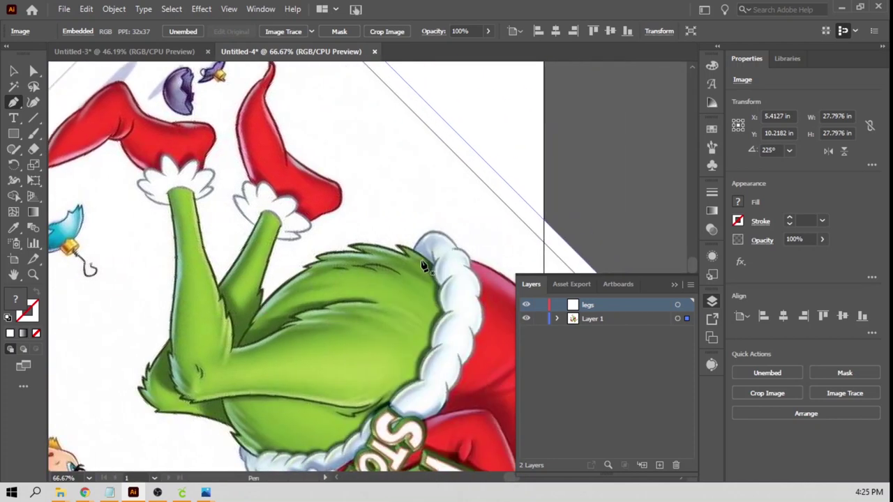
pyautogui.moveTo(415, 256); pyautogui.dragTo(304, 269)
pyautogui.click(303, 265)
pyautogui.moveTo(270, 299); pyautogui.dragTo(268, 303)
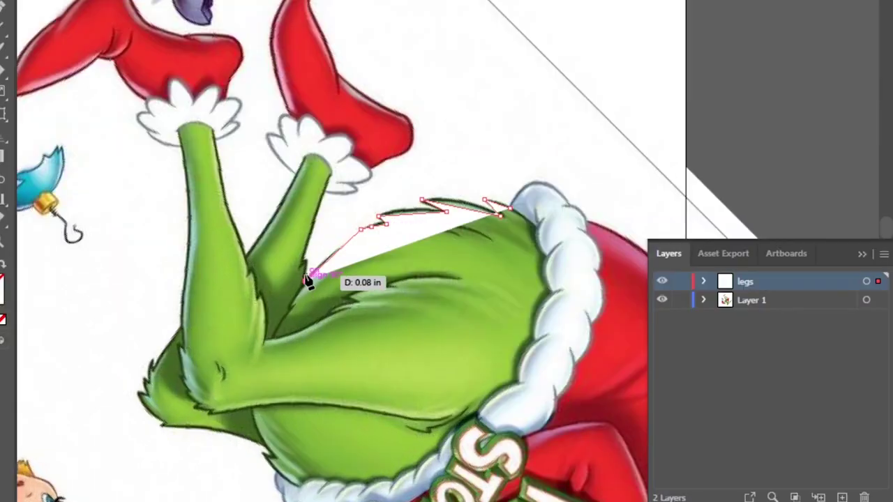
pyautogui.click(353, 186)
pyautogui.click(373, 166)
pyautogui.click(408, 117)
pyautogui.scroll(5, 318, 211)
pyautogui.click(317, 211)
pyautogui.click(284, 393)
pyautogui.scroll(-5, 253, 146)
pyautogui.scroll(4, 319, 316)
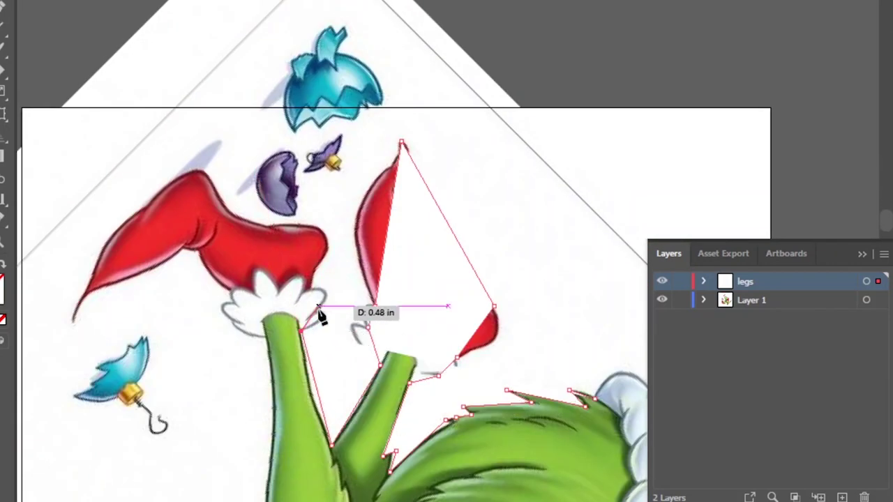
# Trace the outline around the left red stocking back to the leg cuff.
pyautogui.click(320, 286)
pyautogui.click(321, 227)
pyautogui.click(210, 180)
pyautogui.click(183, 175)
pyautogui.click(74, 319)
pyautogui.click(187, 251)
pyautogui.click(200, 251)
pyautogui.click(228, 292)
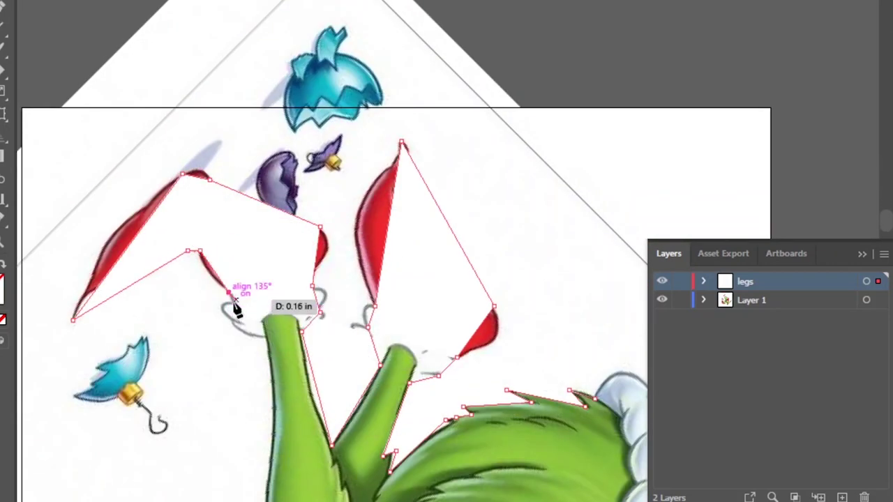
pyautogui.click(265, 339)
# Continue the outline down the leg, along the arm edge and white fur trim.
pyautogui.scroll(-5, 258, 279)
pyautogui.click(265, 178)
pyautogui.click(239, 213)
pyautogui.click(224, 244)
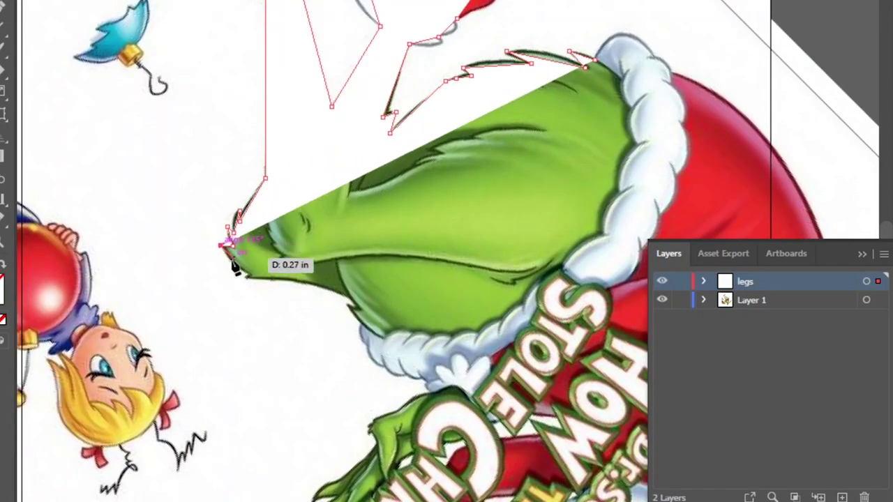
pyautogui.click(243, 278)
pyautogui.click(347, 307)
pyautogui.click(359, 323)
pyautogui.click(382, 369)
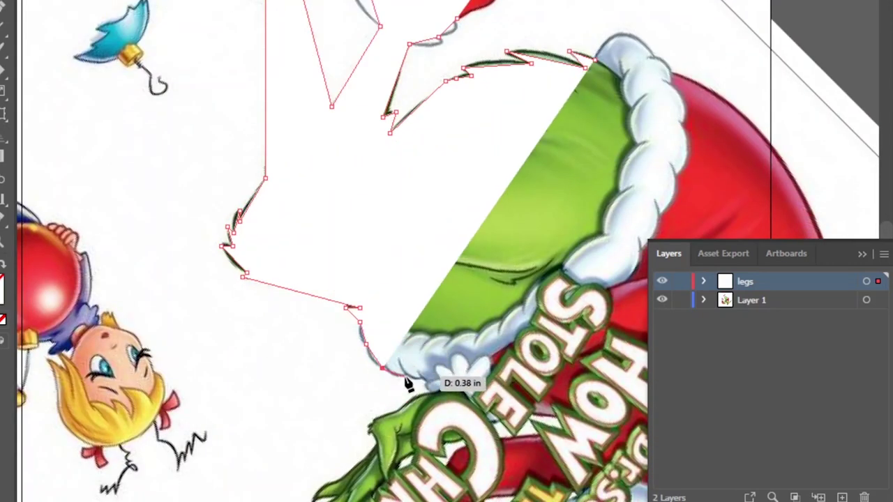
pyautogui.click(422, 377)
pyautogui.click(457, 377)
pyautogui.click(483, 363)
# Trace along the red hat edge and close the outline at its start point.
pyautogui.click(512, 344)
pyautogui.click(552, 325)
pyautogui.click(590, 298)
pyautogui.click(662, 217)
pyautogui.click(682, 122)
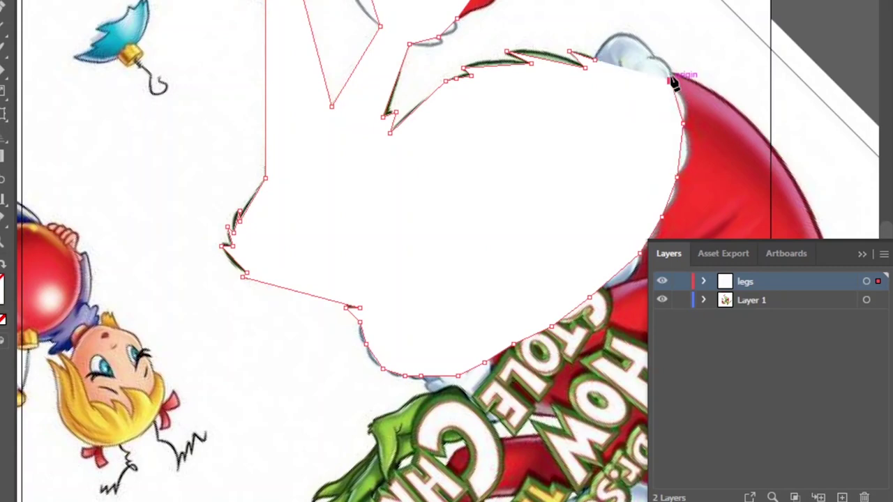
pyautogui.click(671, 84)
pyautogui.click(653, 54)
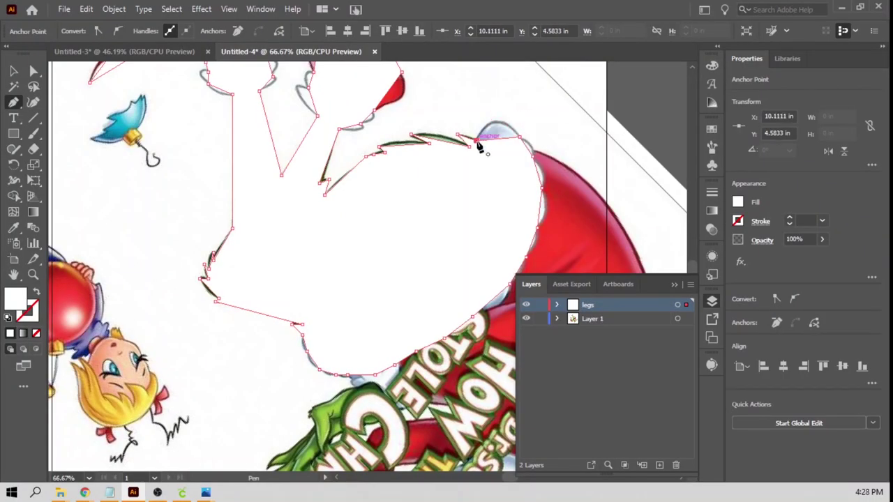
pyautogui.click(479, 143)
# Select the whole traced outline path.
pyautogui.click(13, 73)
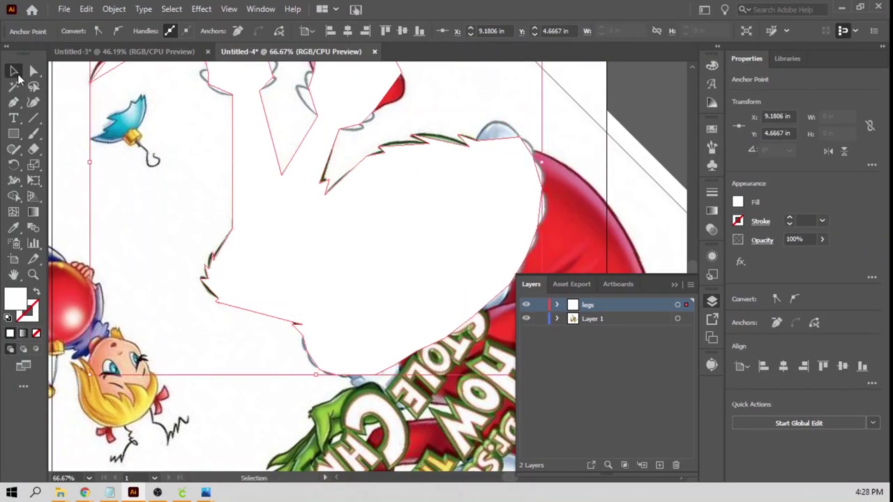
pyautogui.click(507, 145)
pyautogui.click(738, 204)
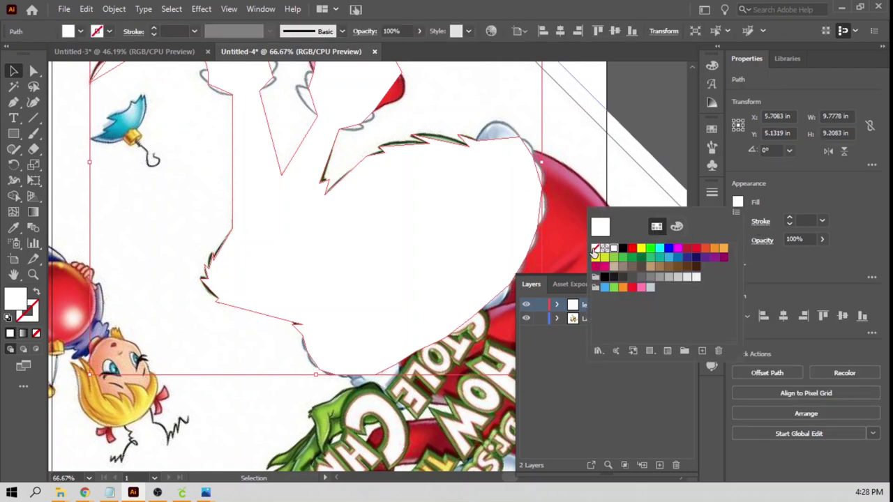
# Remove the outline's white fill and give it a 1 pt red stroke.
pyautogui.click(595, 250)
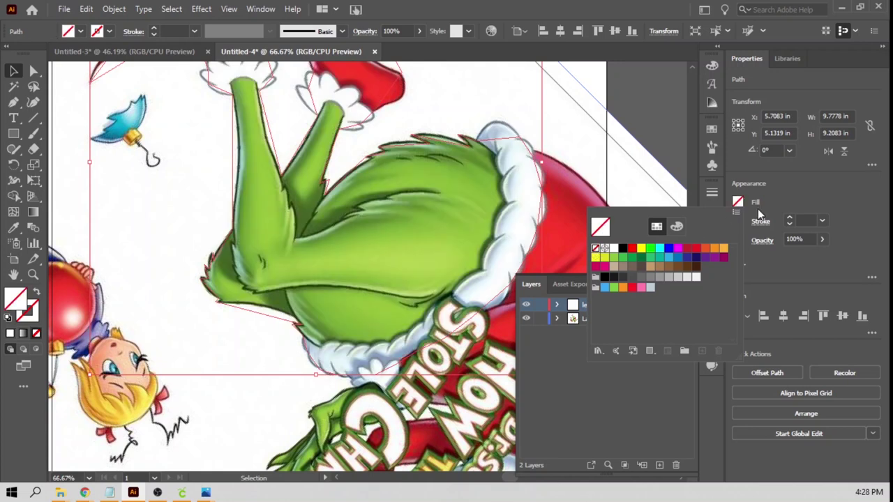
pyautogui.click(738, 222)
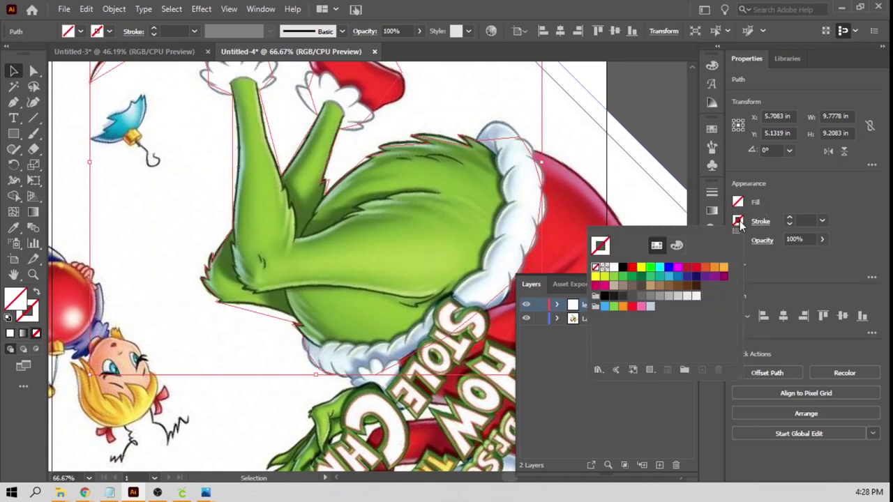
pyautogui.click(632, 268)
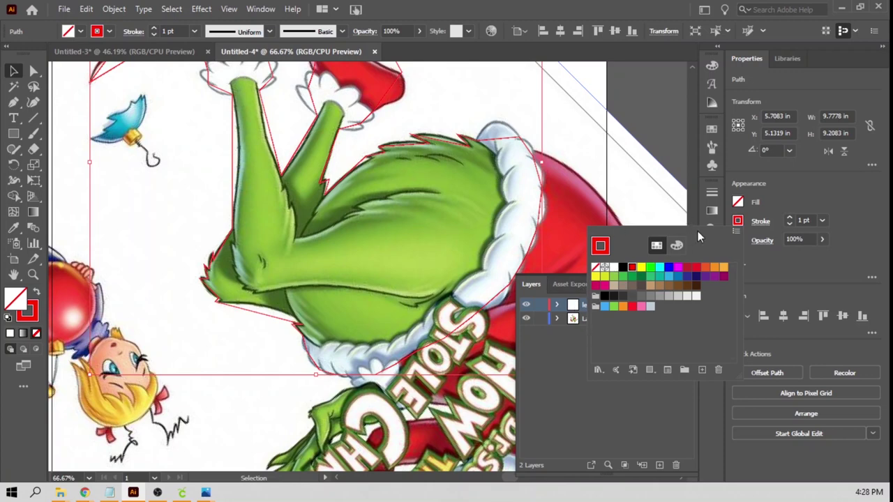
pyautogui.click(663, 219)
pyautogui.click(714, 300)
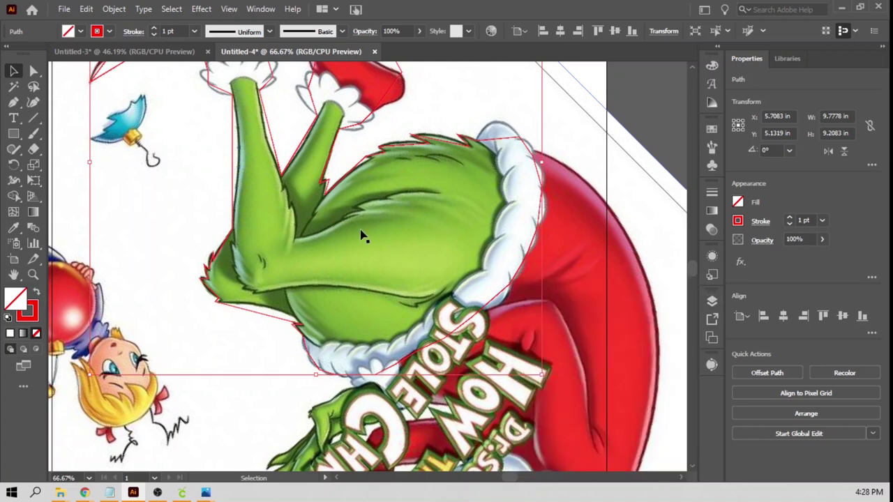
pyautogui.click(14, 101)
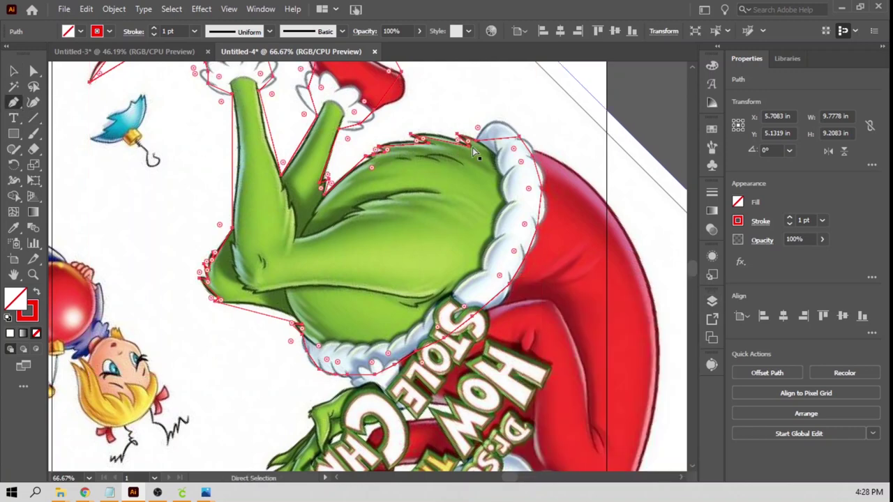
# Add an anchor near the hat and reshape the outline curve around the hat tip.
pyautogui.press('+')
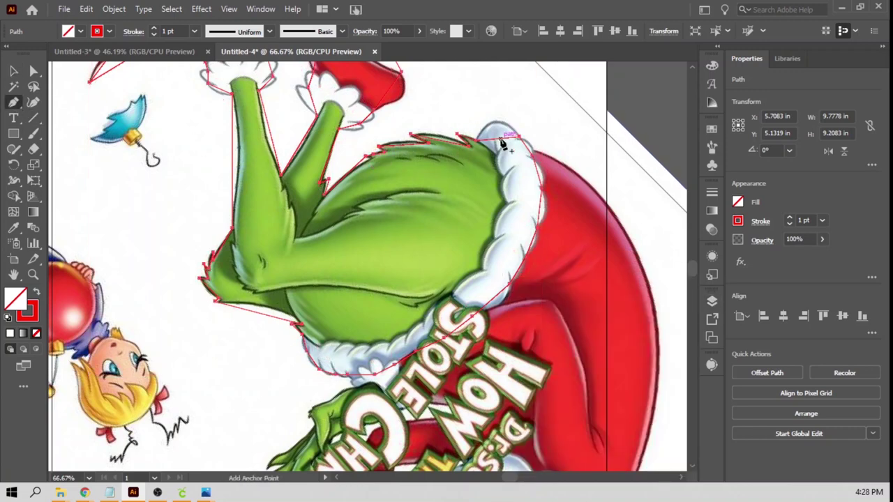
pyautogui.click(501, 139)
pyautogui.press('ctrl')
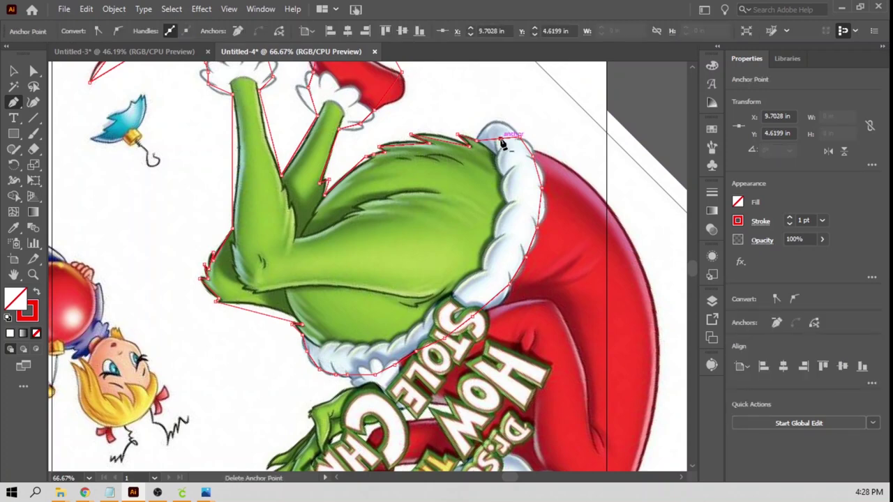
pyautogui.press('ctrl')
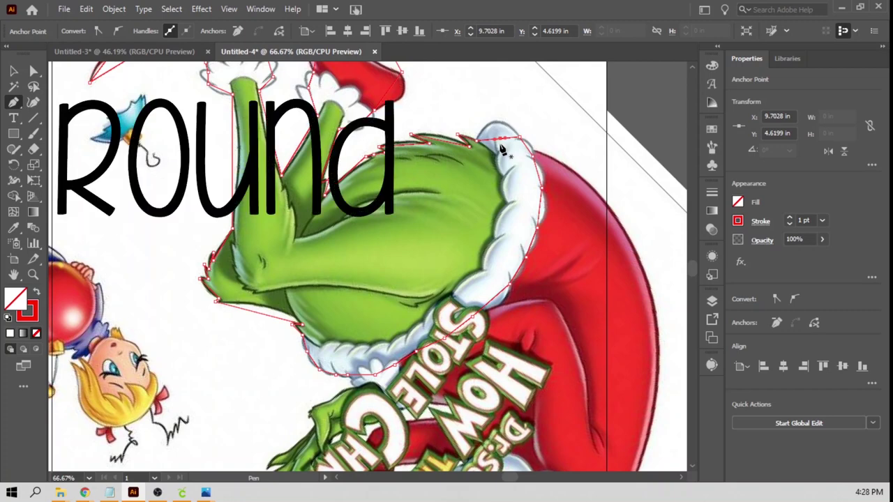
pyautogui.press('ctrl')
pyautogui.moveTo(501, 143)
pyautogui.mouseDown()
pyautogui.moveTo(494, 124)
pyautogui.moveTo(531, 120)
pyautogui.moveTo(513, 126)
pyautogui.mouseUp()
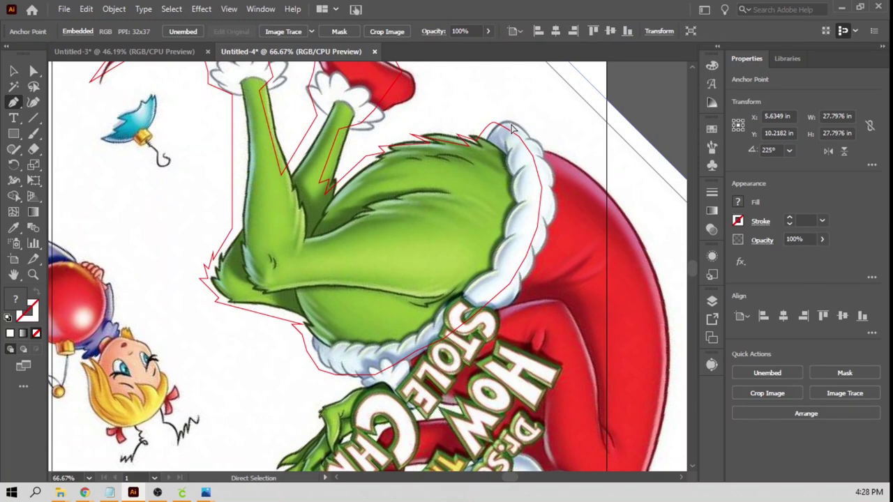
pyautogui.hotkey('ctrl', 'z')
pyautogui.click(498, 125)
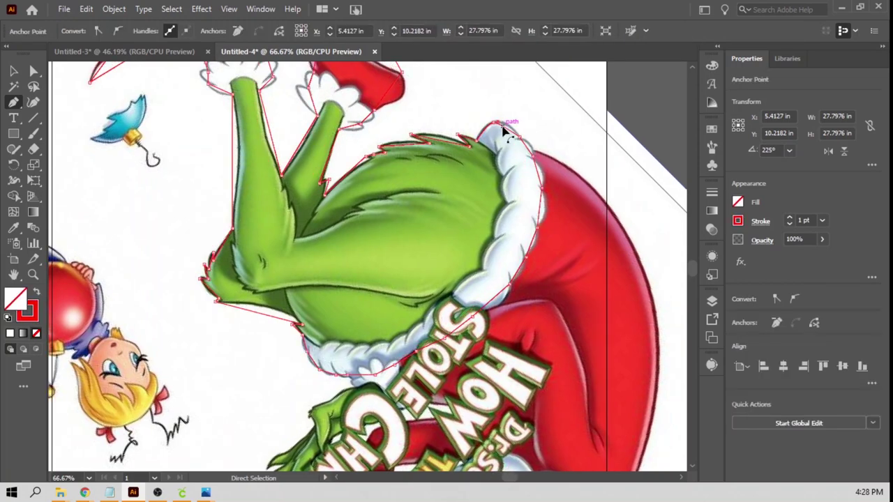
pyautogui.click(493, 124)
pyautogui.moveTo(498, 125); pyautogui.dragTo(516, 125)
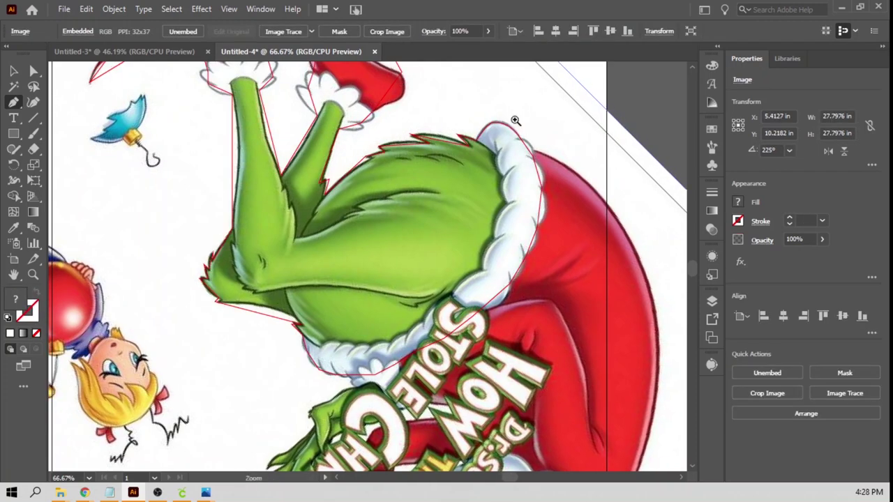
# Zoom in and add an anchor so the outline follows the fur trim.
pyautogui.hotkey('ctrl', '=')
pyautogui.hotkey('ctrl', '=')
pyautogui.hscroll(-10, 370, 285)
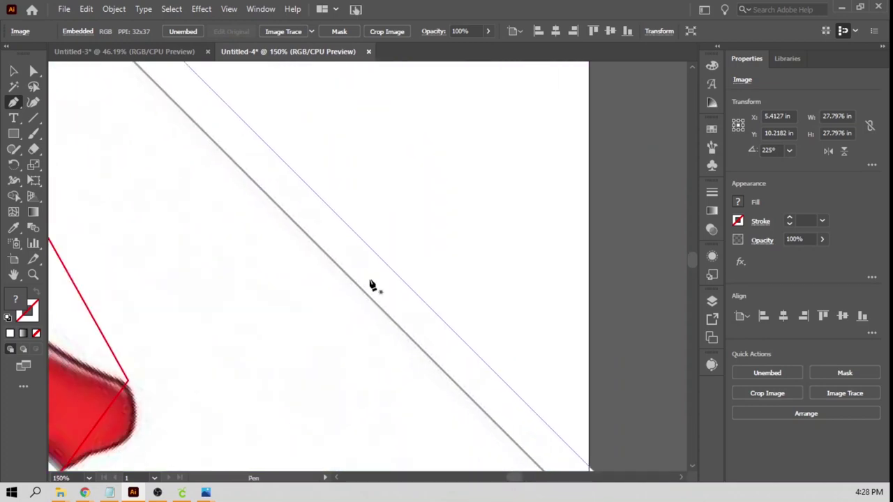
pyautogui.scroll(-5, 371, 286)
pyautogui.hscroll(5, 370, 285)
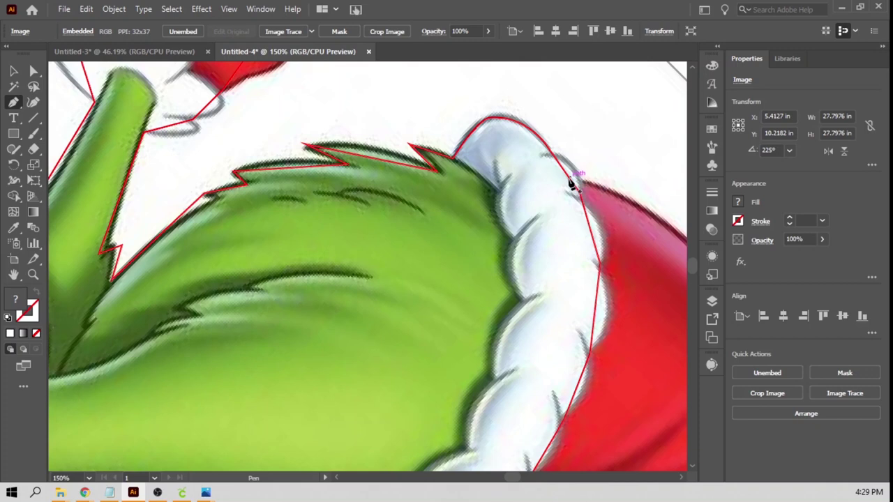
pyautogui.click(566, 176)
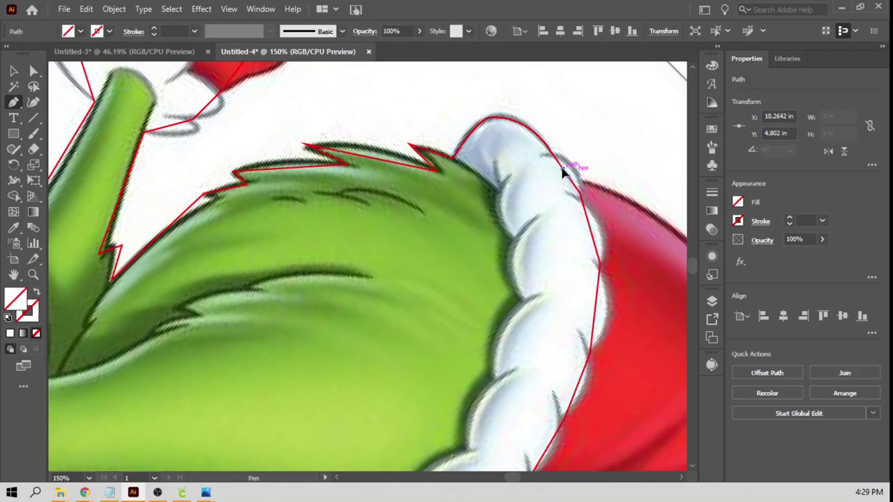
pyautogui.press('ctrl')
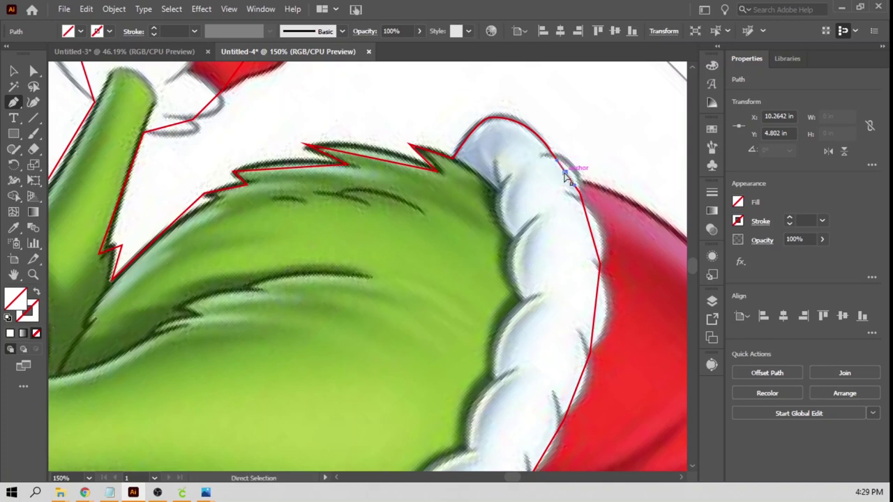
pyautogui.moveTo(568, 178); pyautogui.dragTo(578, 175)
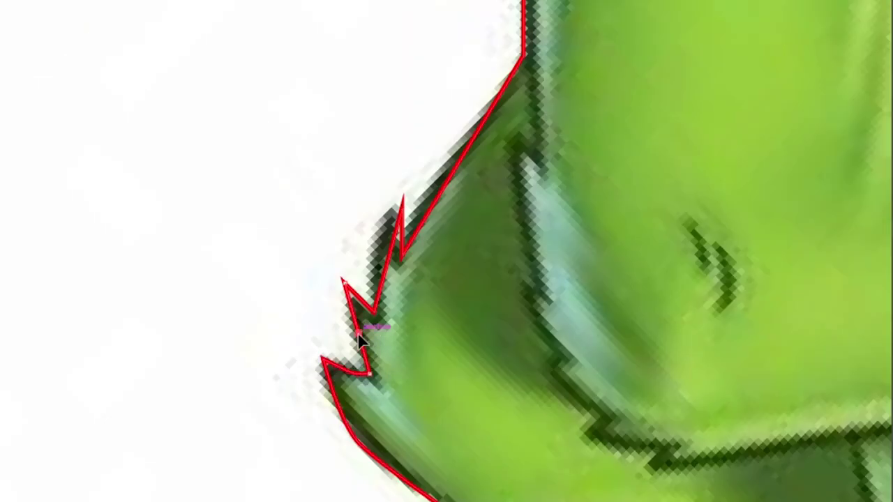
# Adjust anchors and curves along the jagged green edge, stem and red shapes.
pyautogui.moveTo(358, 332); pyautogui.dragTo(368, 332)
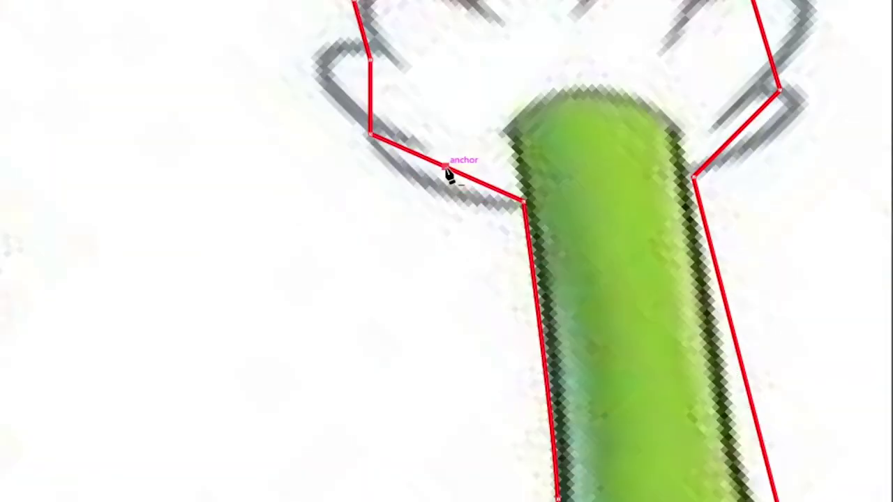
pyautogui.moveTo(449, 176); pyautogui.dragTo(316, 33)
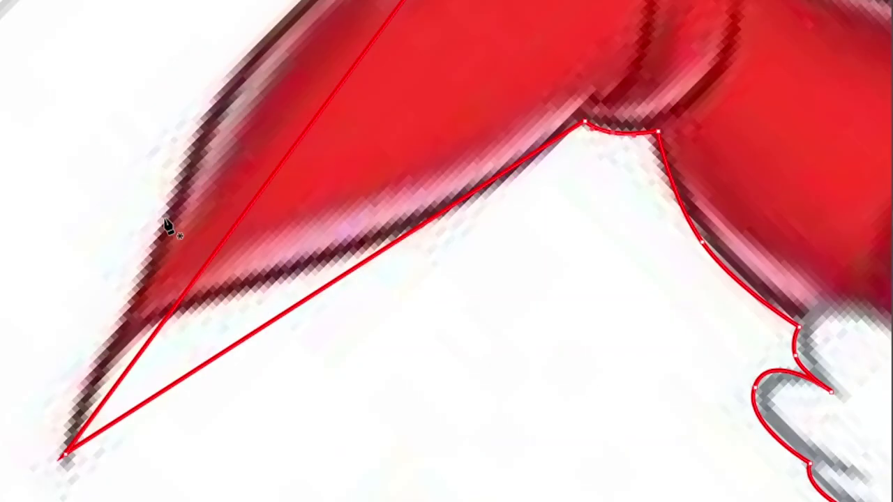
pyautogui.moveTo(173, 230); pyautogui.dragTo(136, 265)
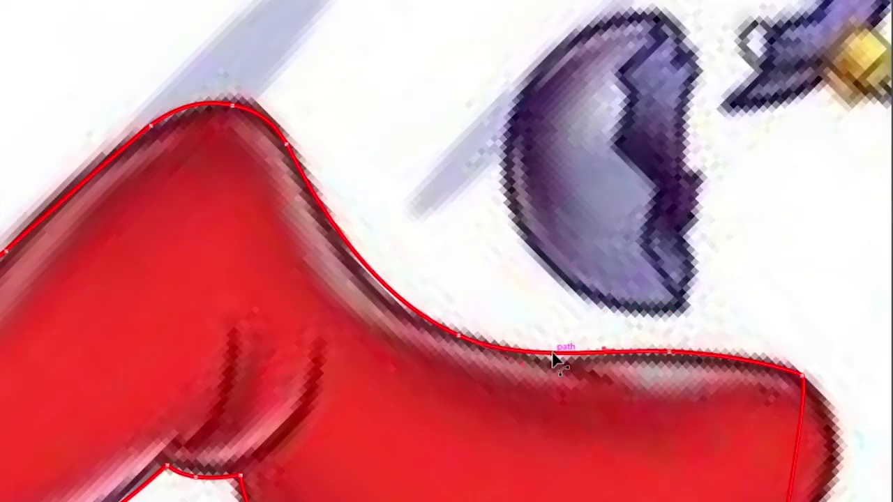
pyautogui.moveTo(477, 305); pyautogui.dragTo(475, 305)
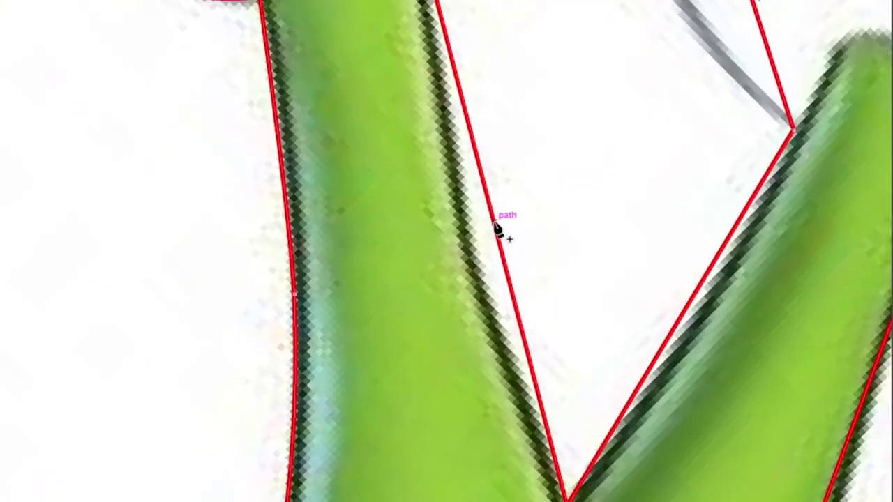
pyautogui.moveTo(734, 230); pyautogui.dragTo(734, 235)
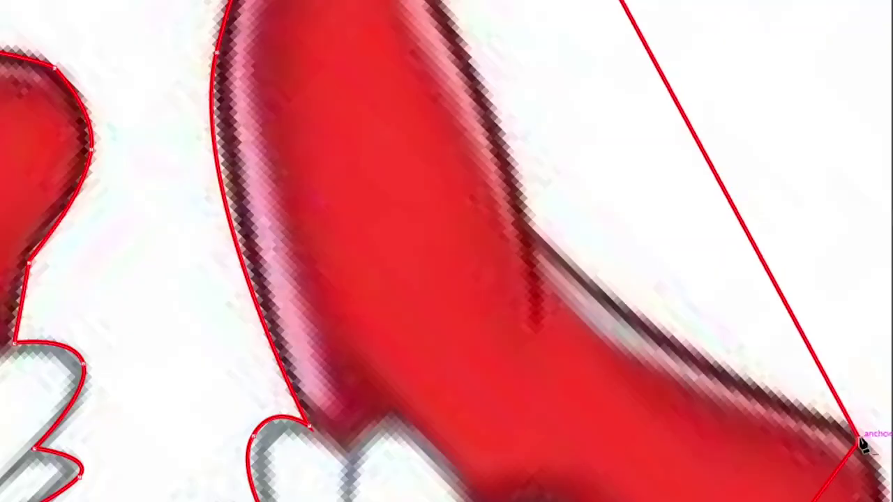
pyautogui.moveTo(513, 139); pyautogui.dragTo(405, 180)
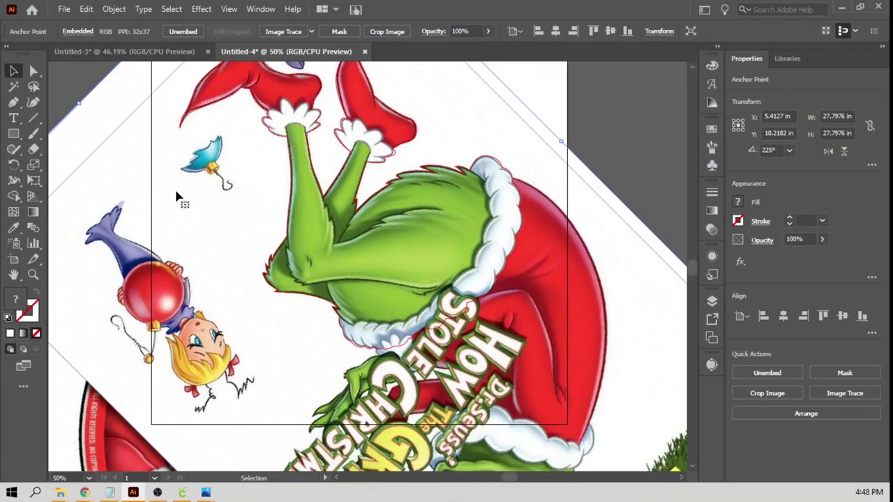
# Zoom the view in on the legs to 150%.
pyautogui.scroll(3, 177, 195)
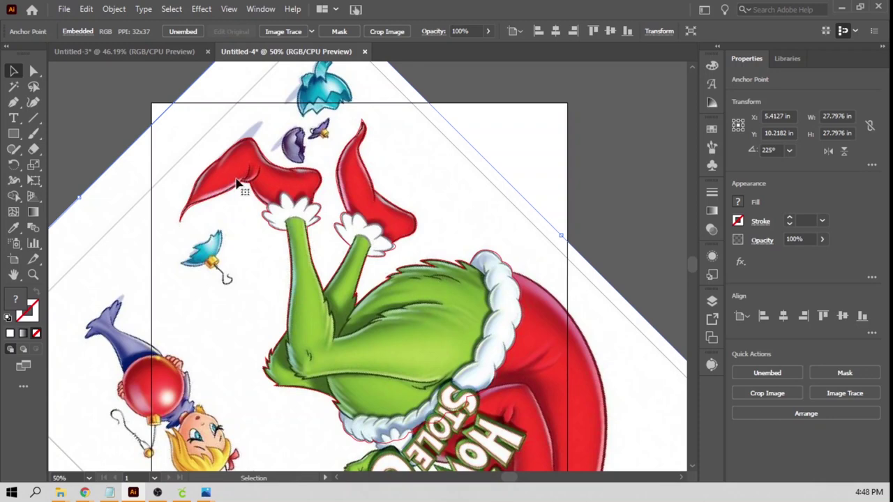
pyautogui.hotkey('ctrl', 'space')
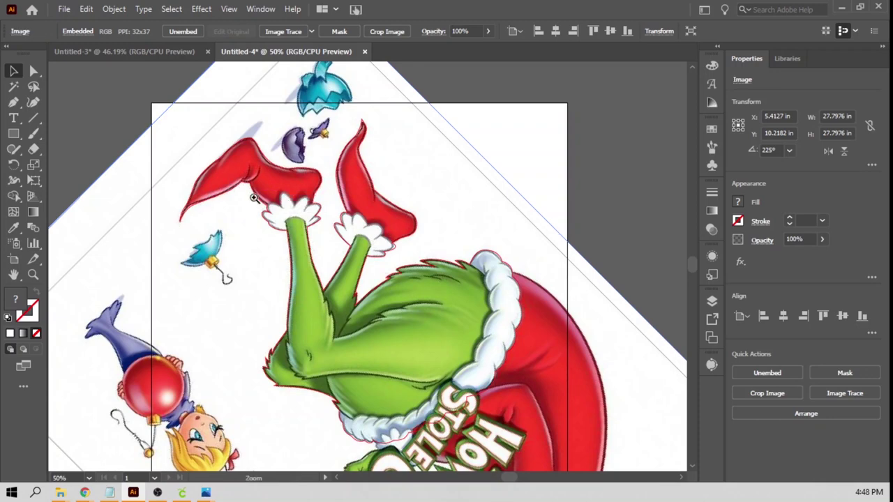
pyautogui.hotkey('ctrl', '=')
pyautogui.hotkey('ctrl', '=')
pyautogui.hotkey('ctrl', '=')
pyautogui.hscroll(10, 253, 198)
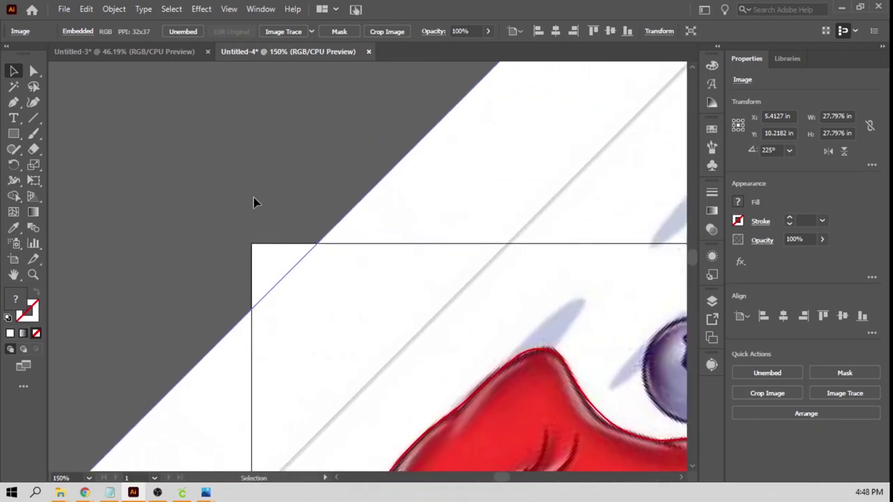
pyautogui.scroll(-3, 253, 198)
pyautogui.scroll(-3, 254, 198)
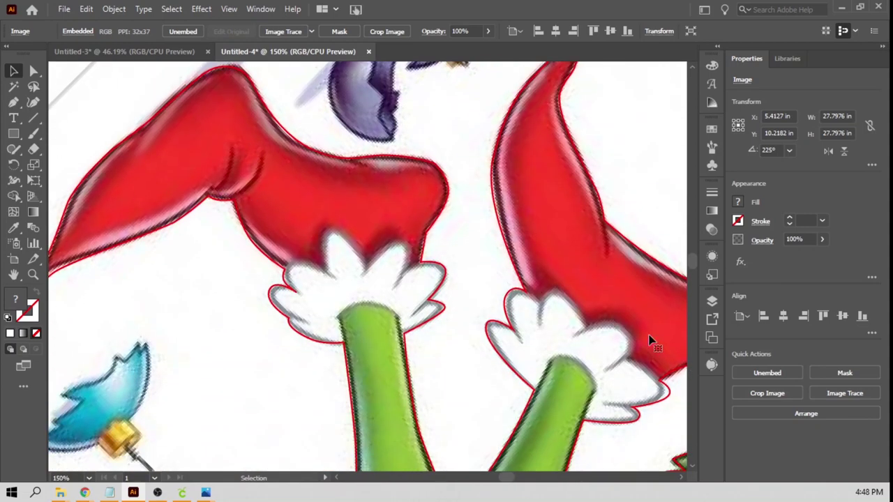
pyautogui.click(712, 302)
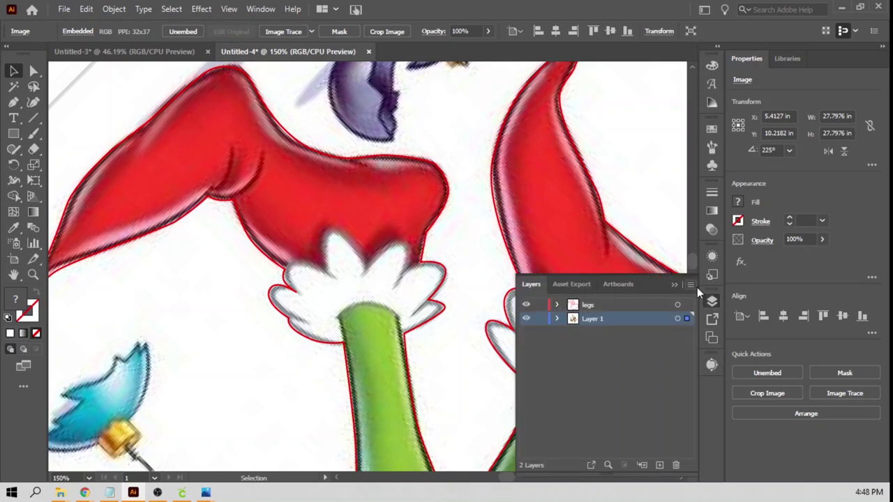
# Add a new layer named 'score marks'.
pyautogui.click(692, 284)
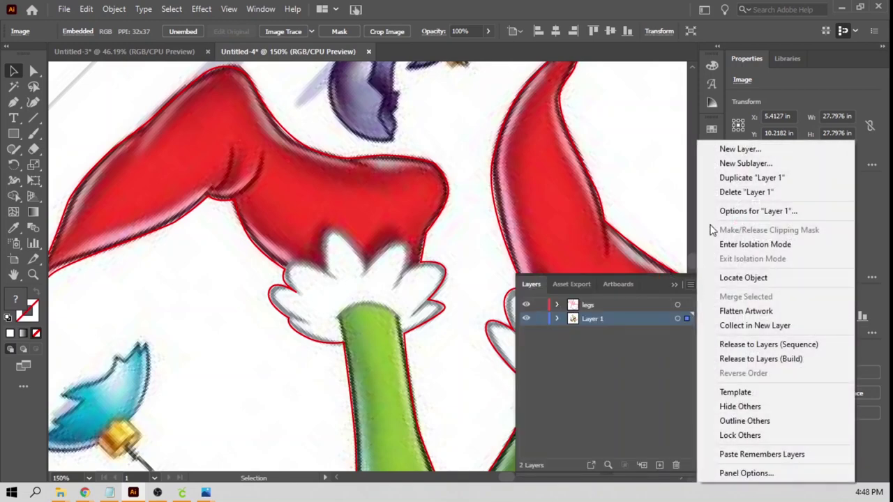
pyautogui.click(737, 150)
pyautogui.write('score marks')
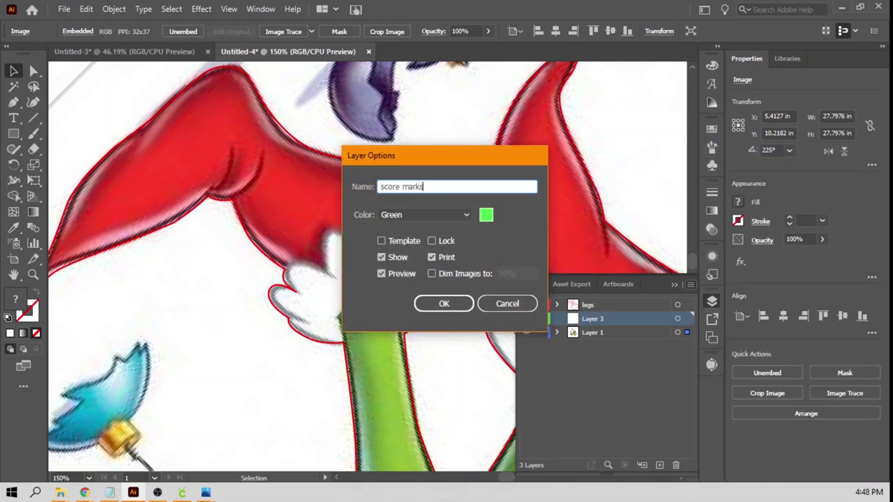
pyautogui.click(457, 305)
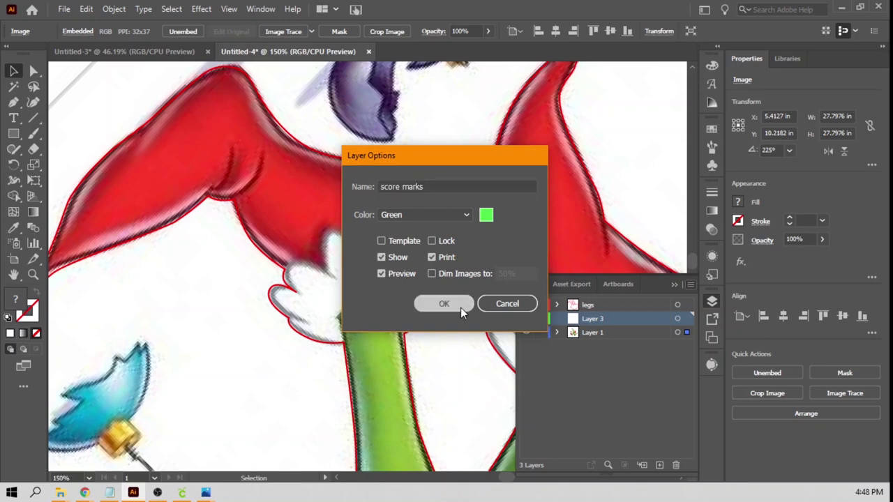
# Rename the legs layer to 'cut out'.
pyautogui.doubleClick(605, 308)
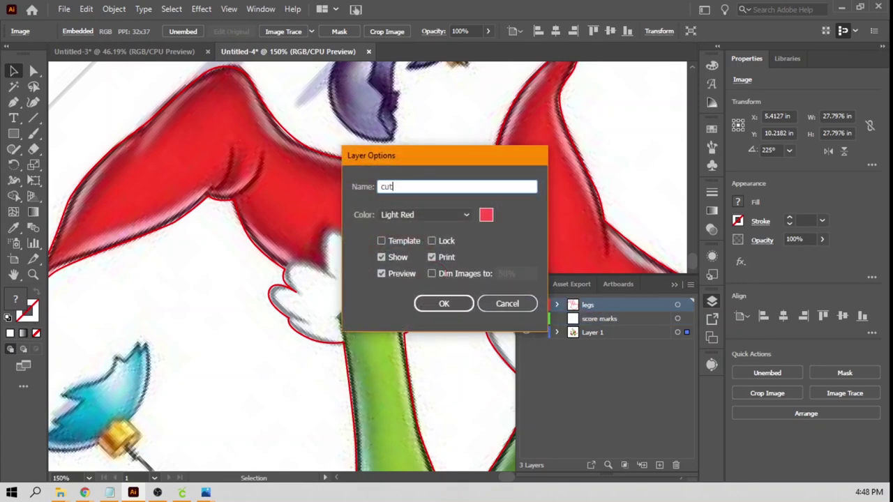
pyautogui.write('cut out')
pyautogui.click(464, 307)
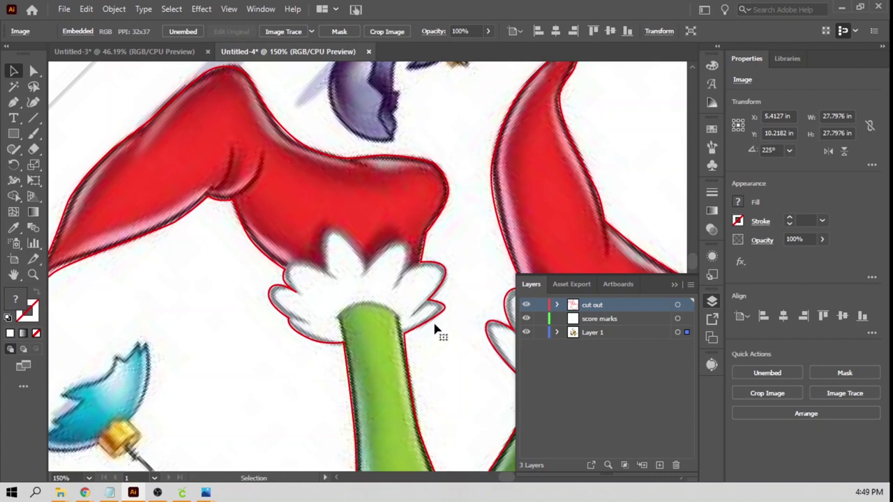
# On the score marks layer, draw a curved Pen score line along the sleeve crease.
pyautogui.click(13, 104)
pyautogui.click(602, 323)
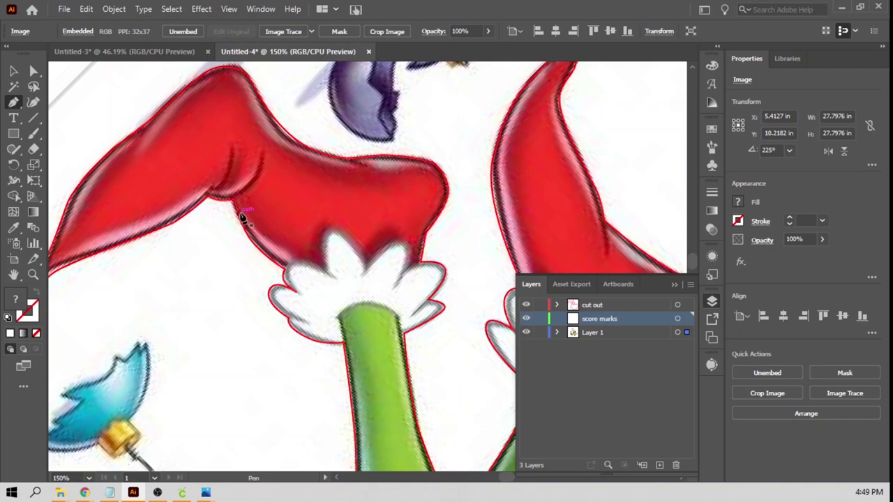
pyautogui.click(738, 221)
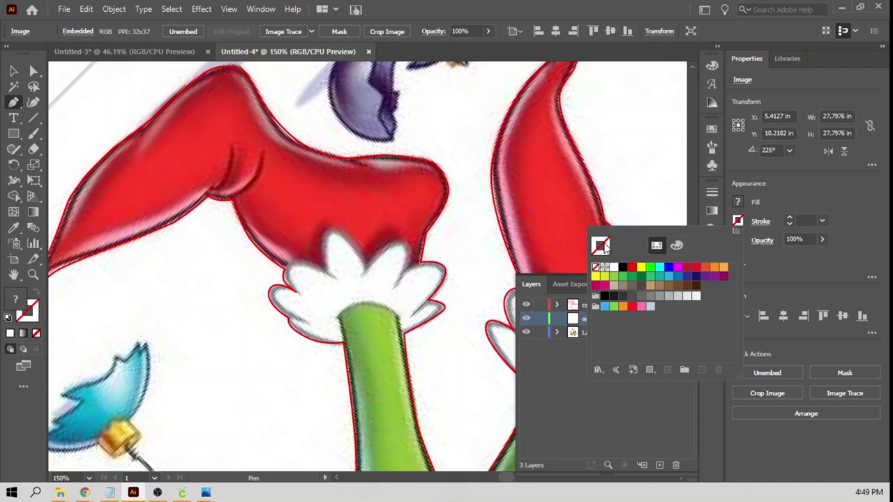
pyautogui.click(766, 205)
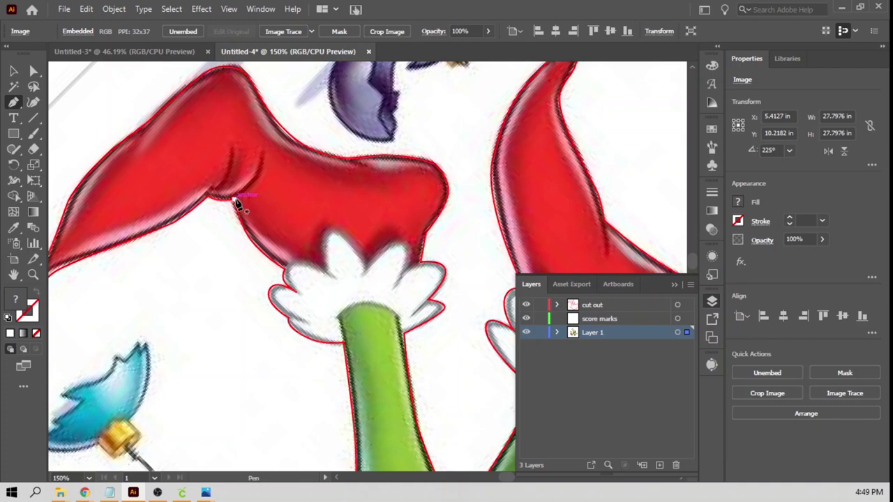
pyautogui.moveTo(238, 198); pyautogui.dragTo(264, 152)
pyautogui.moveTo(227, 199); pyautogui.dragTo(221, 196)
pyautogui.moveTo(263, 156); pyautogui.dragTo(242, 201)
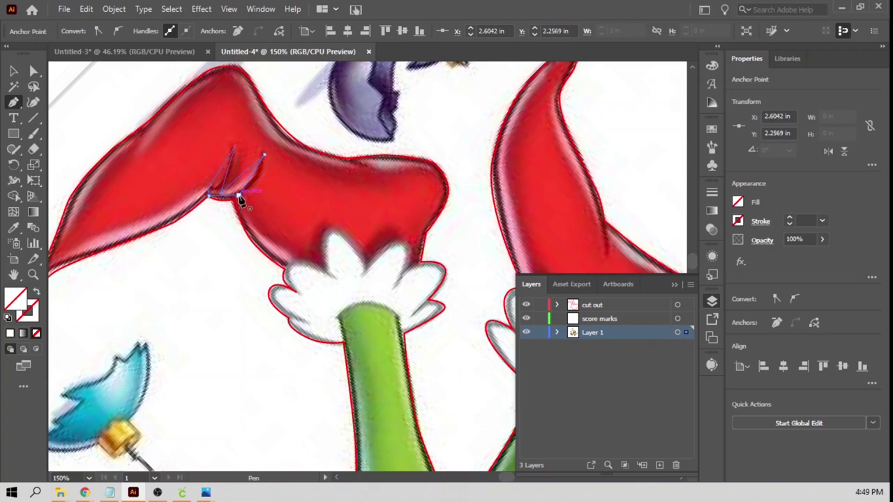
# Zoom to 300% on the boot crease and try bending the crease line, then undo it.
pyautogui.hotkey('ctrl', 'space')
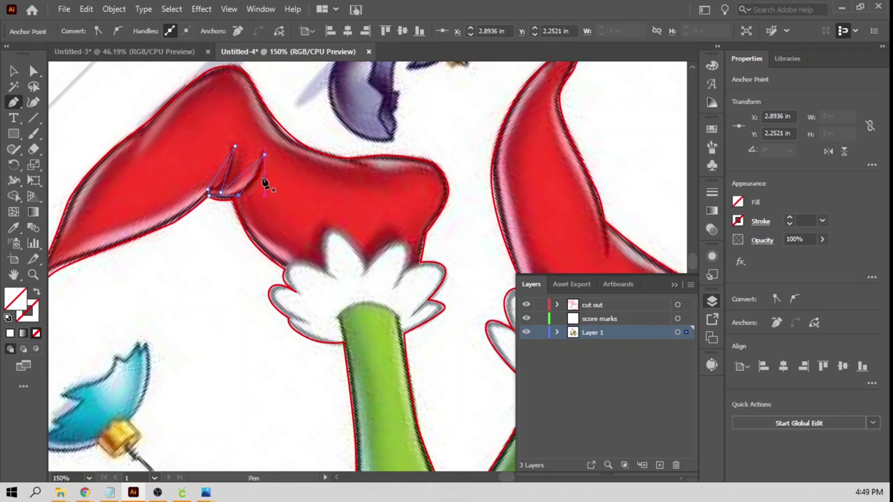
pyautogui.click(260, 176)
pyautogui.scroll(-3, 265, 181)
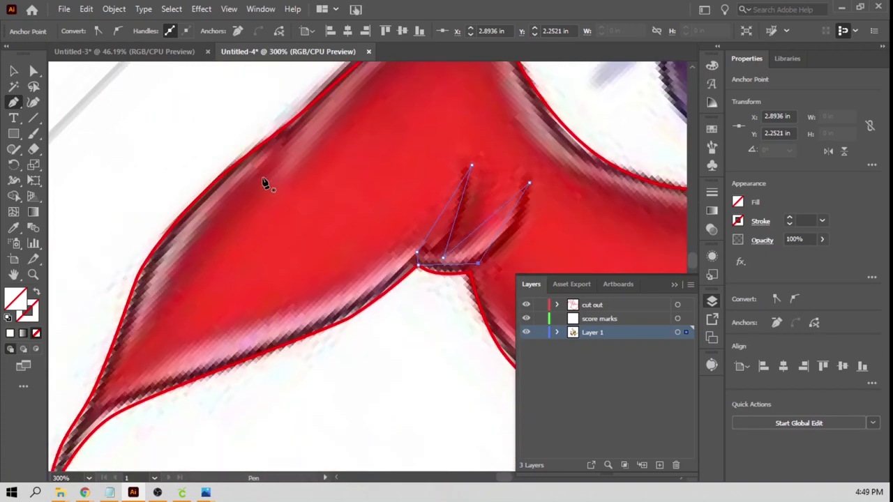
pyautogui.hscroll(4, 265, 181)
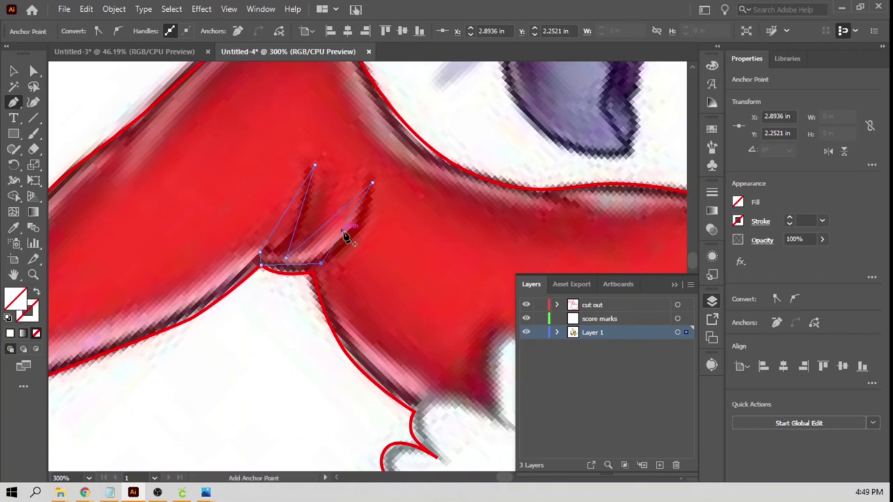
pyautogui.press('space')
pyautogui.click(342, 231)
pyautogui.moveTo(338, 241); pyautogui.dragTo(361, 235)
pyautogui.hotkey('ctrl', 'z')
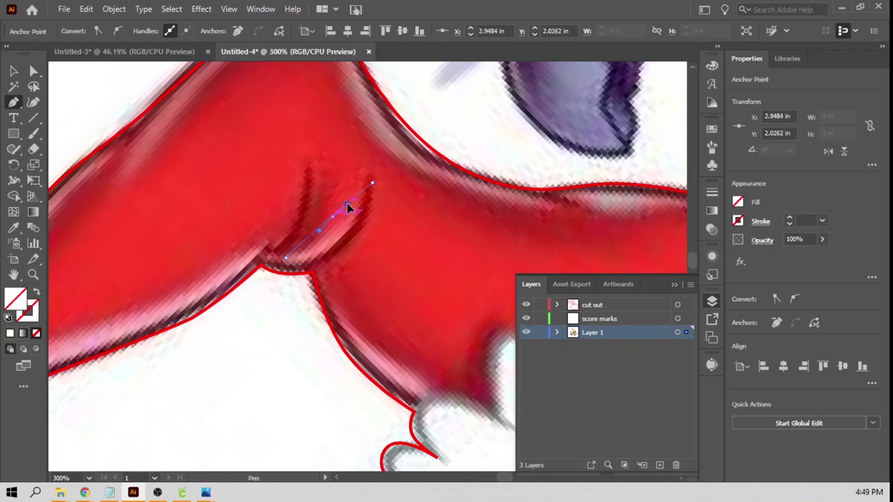
# Draw a curved score line along the boot crease.
pyautogui.moveTo(355, 202); pyautogui.dragTo(356, 244)
pyautogui.click(267, 262)
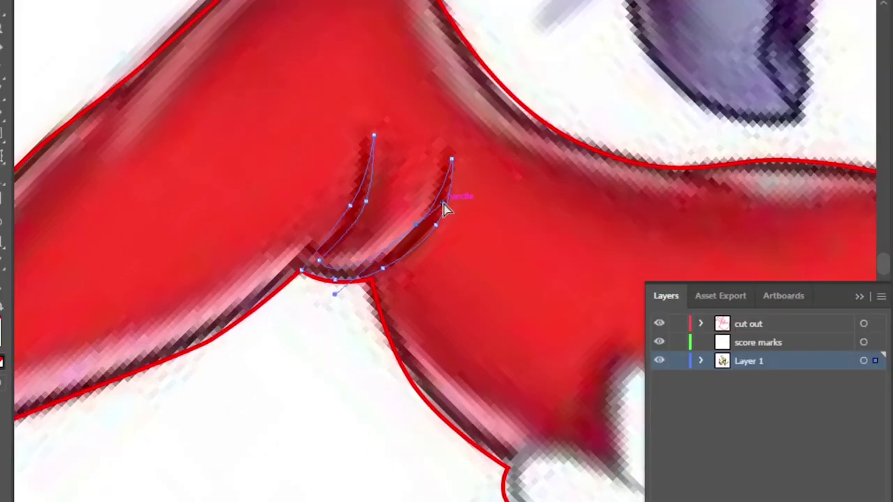
pyautogui.doubleClick(444, 204)
pyautogui.scroll(-3, 412, 237)
pyautogui.press('Escape')
pyautogui.scroll(-3, 805, 175)
pyautogui.scroll(5, 255, 329)
# Add curved score lines along the glove cuff and inside the boot.
pyautogui.click(441, 277)
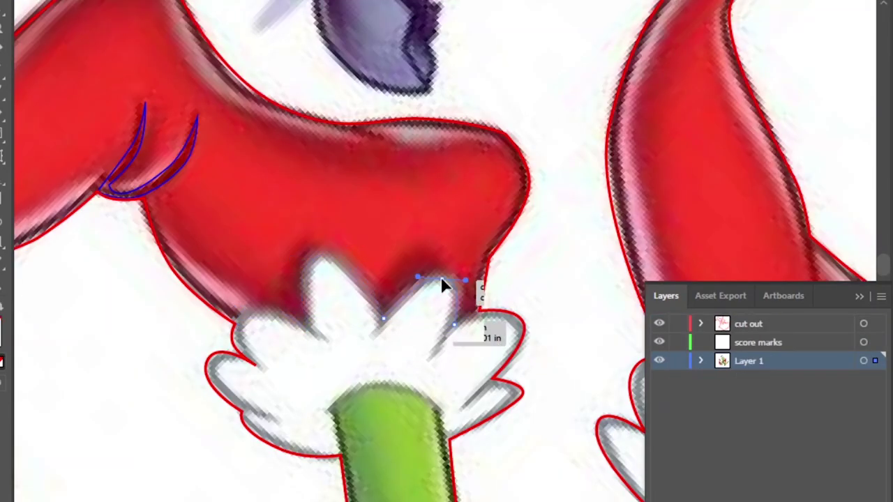
pyautogui.scroll(2, 440, 276)
pyautogui.scroll(3, 654, 240)
pyautogui.scroll(3, 554, 403)
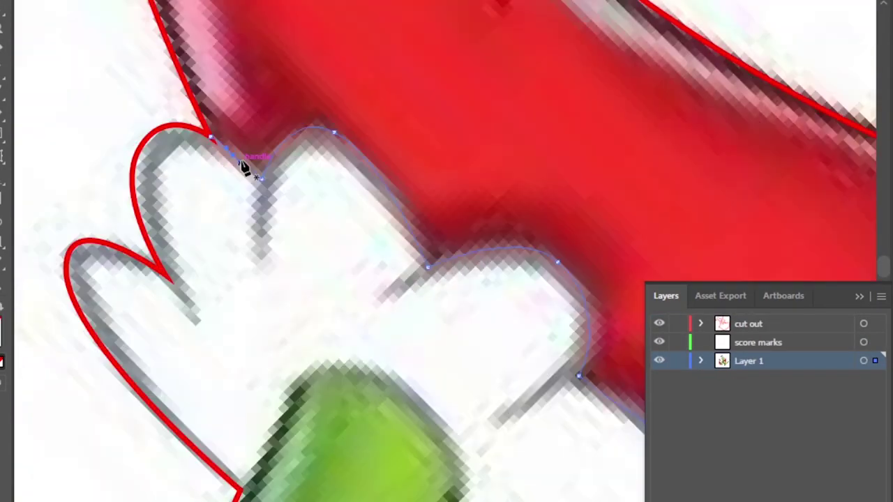
pyautogui.scroll(-5, 244, 168)
pyautogui.scroll(5, 329, 293)
pyautogui.moveTo(328, 289); pyautogui.dragTo(329, 369)
pyautogui.scroll(-3, 453, 301)
pyautogui.scroll(-1, 497, 194)
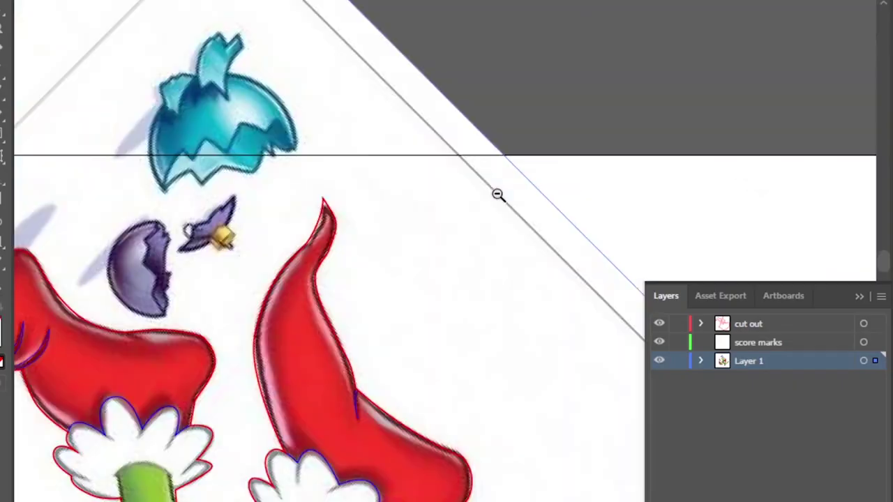
pyautogui.scroll(-3, 393, 235)
pyautogui.scroll(5, 488, 279)
# Curve further score lines along the leg and the white fur edge.
pyautogui.moveTo(522, 229); pyautogui.dragTo(687, 246)
pyautogui.scroll(3, 309, 251)
pyautogui.moveTo(309, 258)
pyautogui.mouseDown()
pyautogui.moveTo(310, 244)
pyautogui.moveTo(269, 237)
pyautogui.mouseUp()
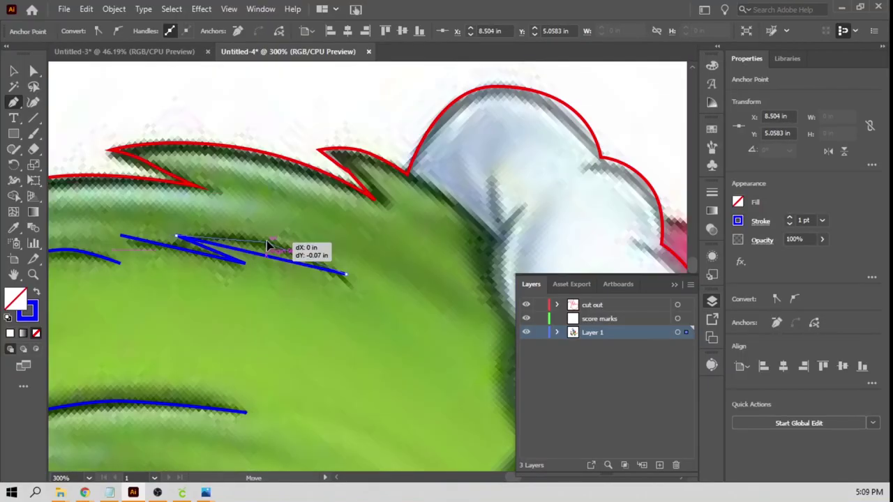
pyautogui.scroll(-3, 270, 237)
pyautogui.scroll(-5, 269, 109)
pyautogui.scroll(5, 269, 175)
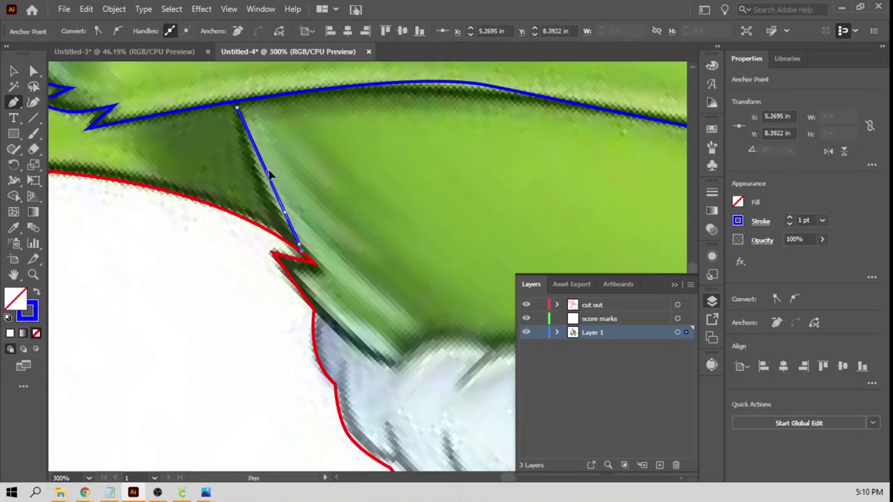
pyautogui.click(264, 333)
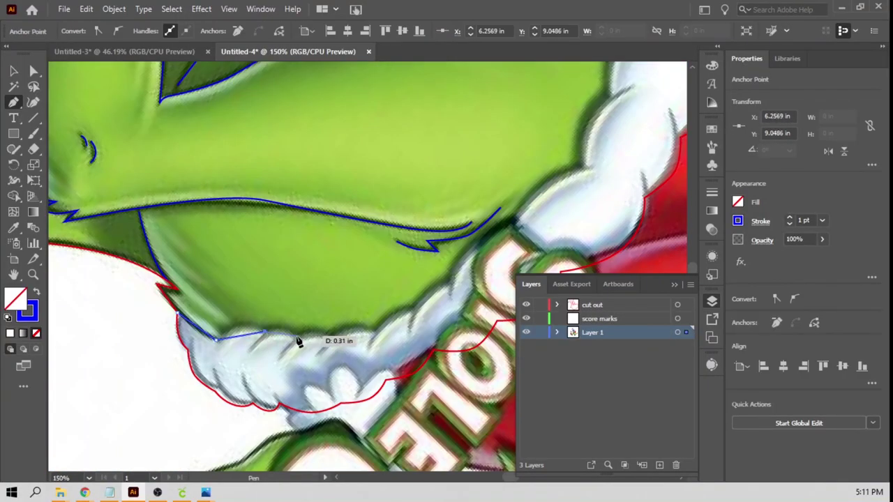
pyautogui.scroll(5, 298, 342)
pyautogui.scroll(-3, 383, 267)
pyautogui.scroll(-2, 382, 268)
pyautogui.moveTo(321, 230); pyautogui.dragTo(305, 222)
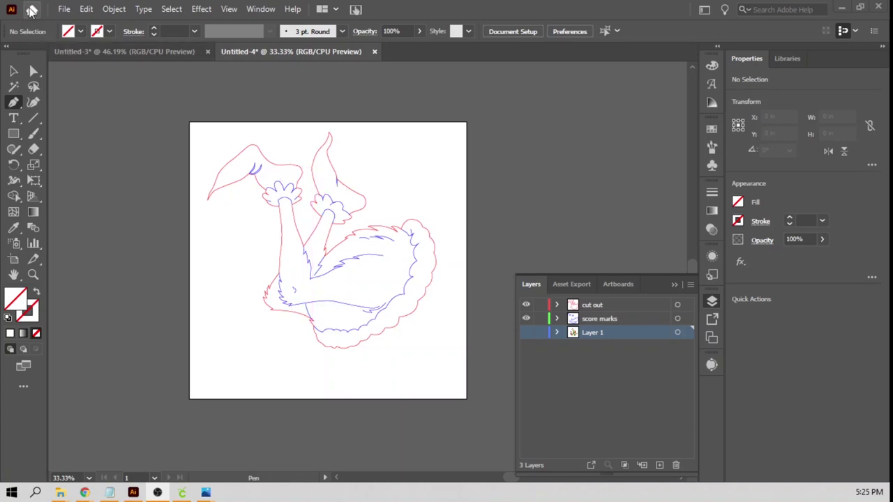
# Save the artwork as Grinch Legs.ai, accepting the default Illustrator Options.
pyautogui.click(63, 9)
pyautogui.click(91, 129)
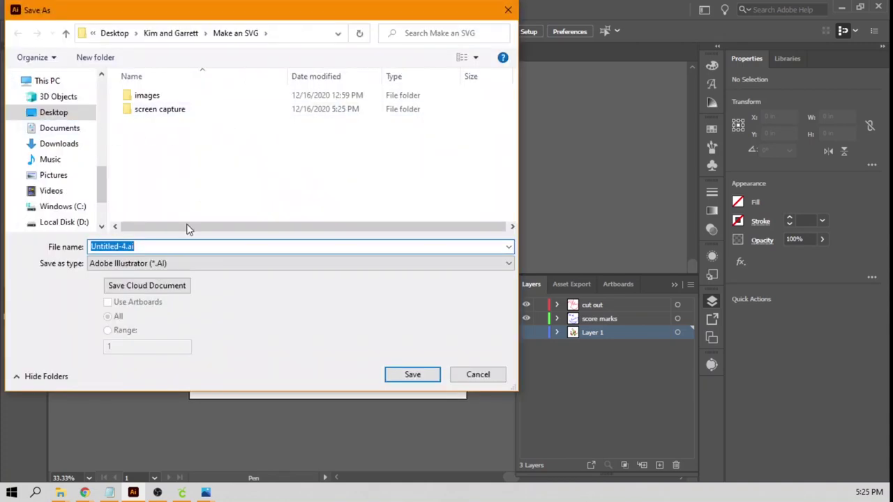
pyautogui.moveTo(127, 243); pyautogui.dragTo(60, 238)
pyautogui.write('Grinch Legs')
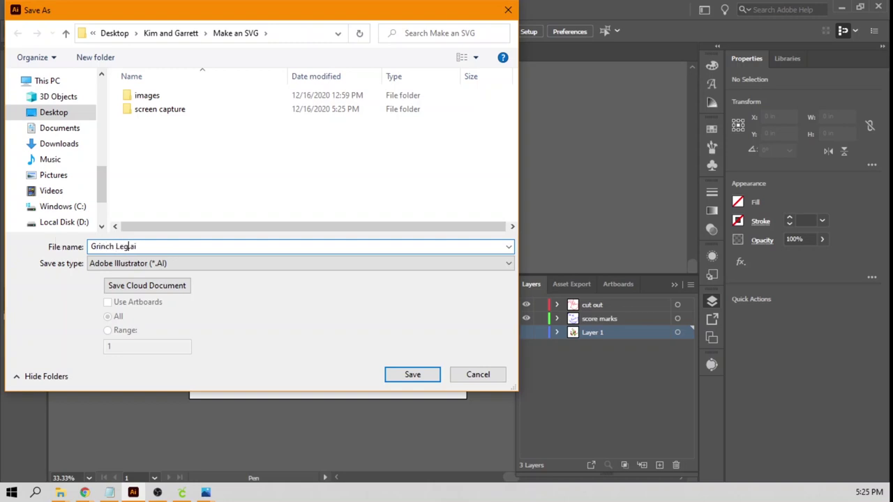
pyautogui.click(420, 381)
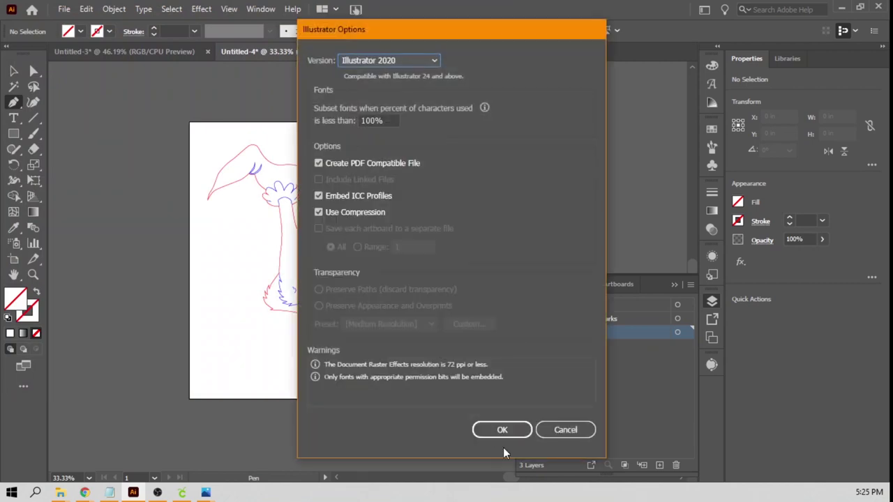
pyautogui.click(503, 430)
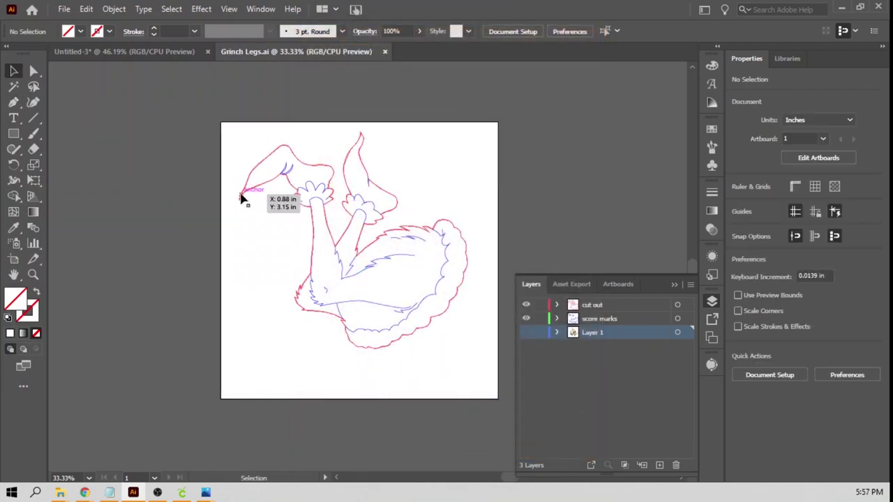
pyautogui.click(64, 9)
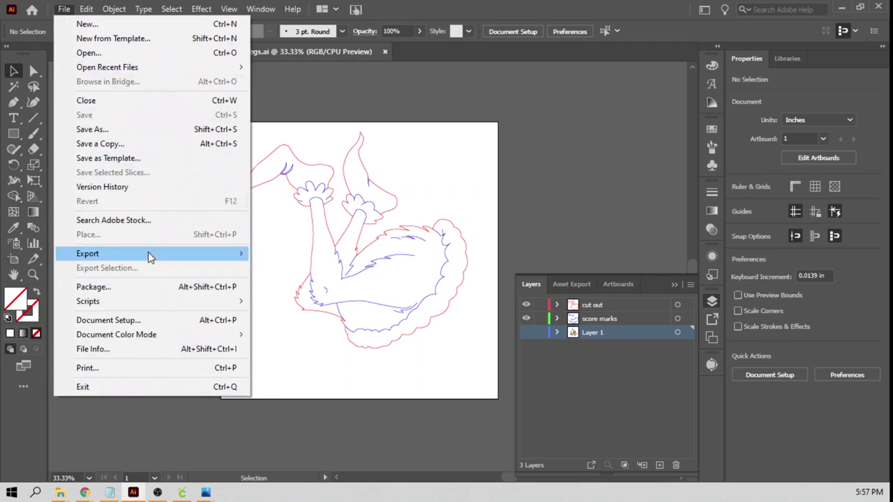
# Export as SVG named Grinch Legs Glowforge.svg, accepting the SVG Options.
pyautogui.moveTo(148, 253)
pyautogui.click(287, 268)
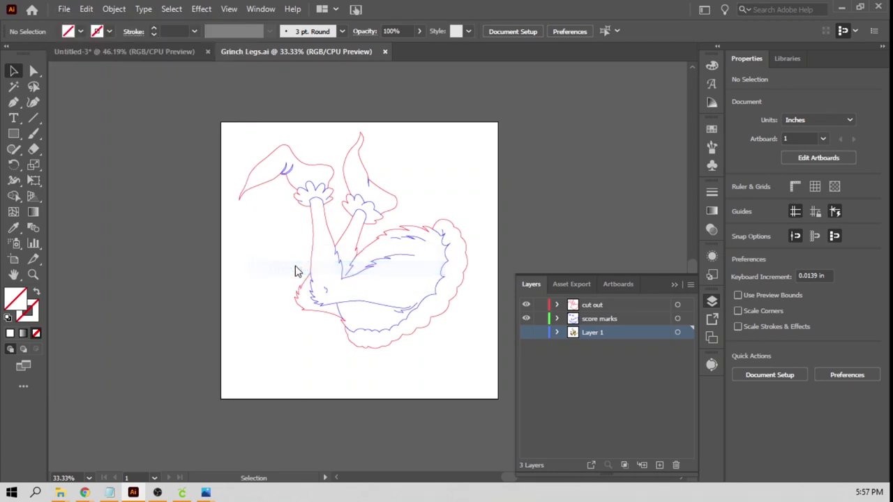
pyautogui.click(132, 247)
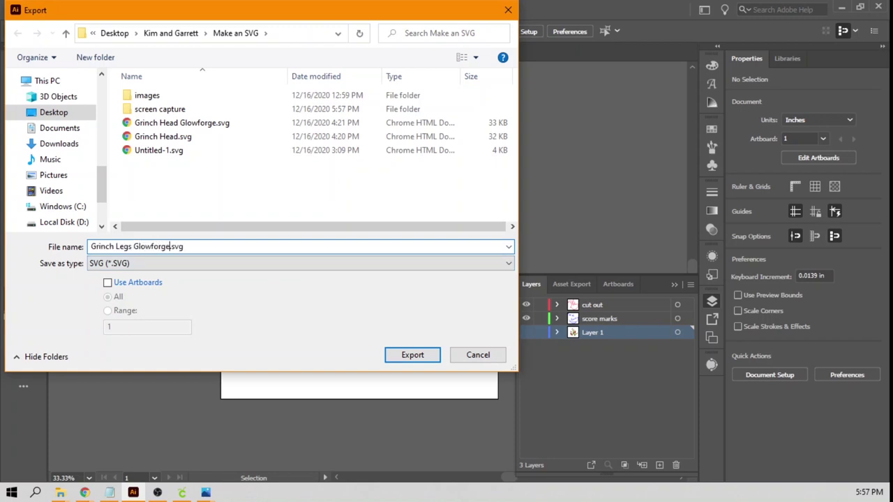
pyautogui.click(419, 355)
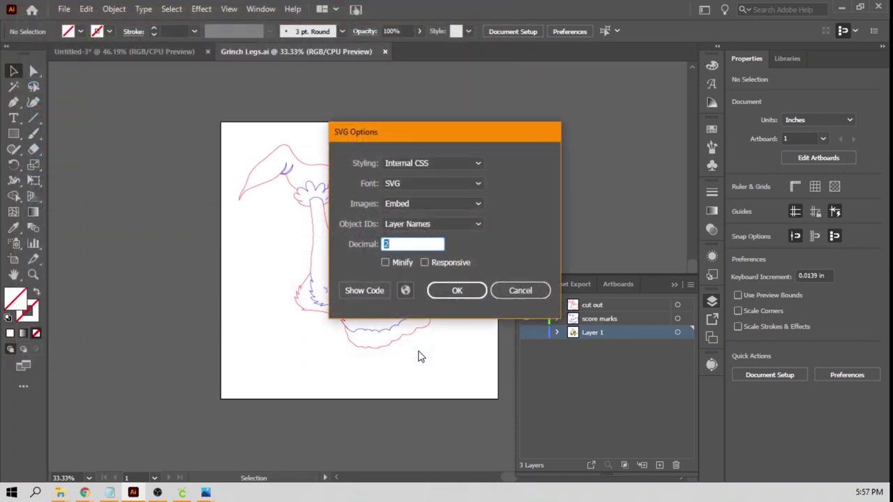
pyautogui.click(445, 294)
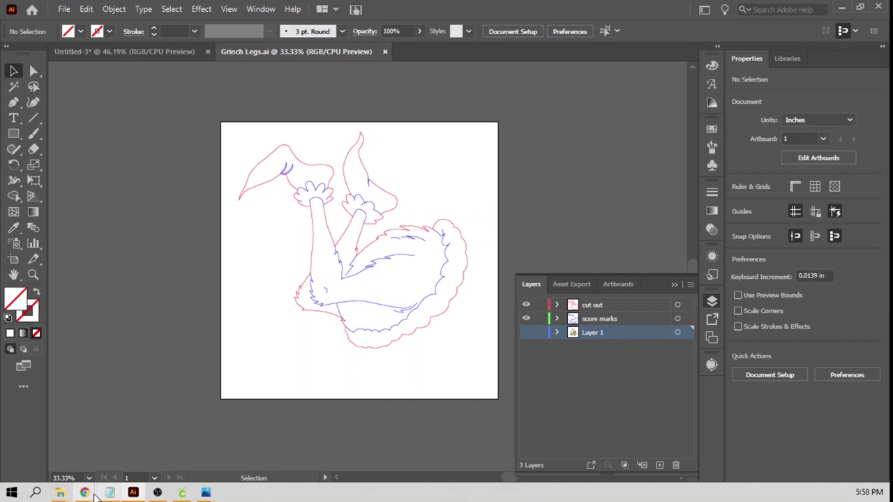
# From the Glowforge dashboard, upload Grinch Legs Glowforge.svg as a new design.
pyautogui.moveTo(85, 492)
pyautogui.click(183, 445)
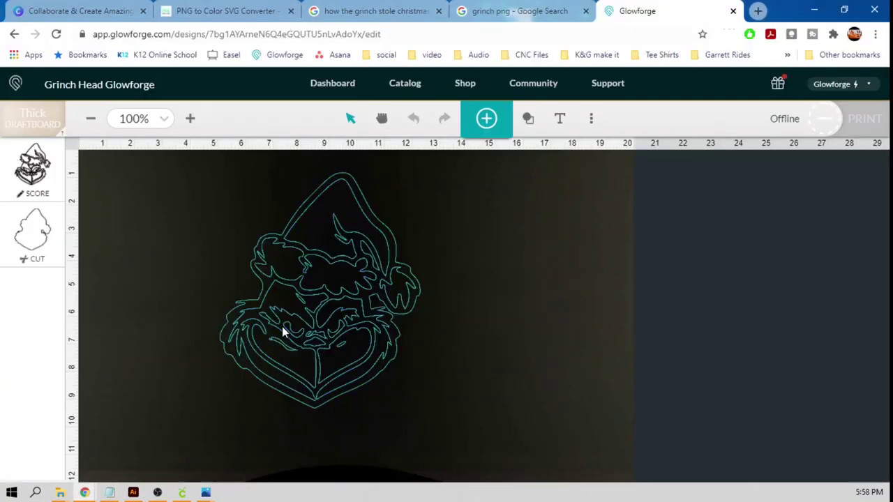
pyautogui.click(333, 90)
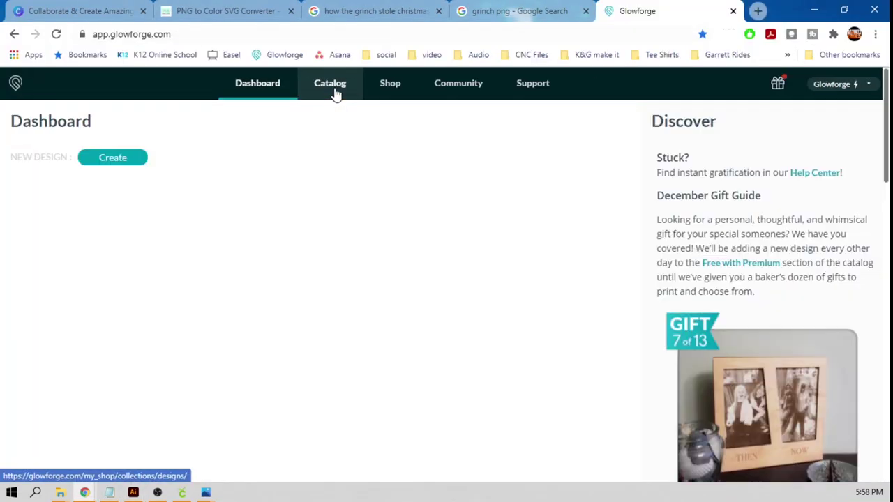
pyautogui.click(135, 165)
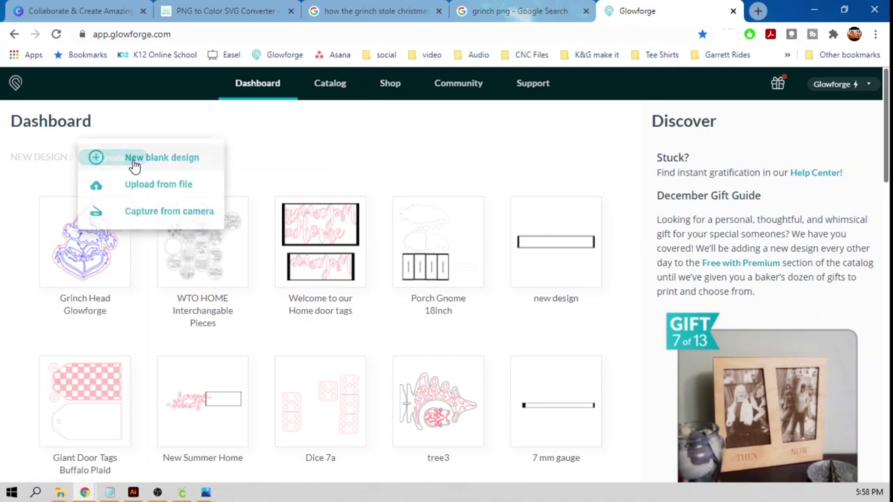
pyautogui.click(147, 180)
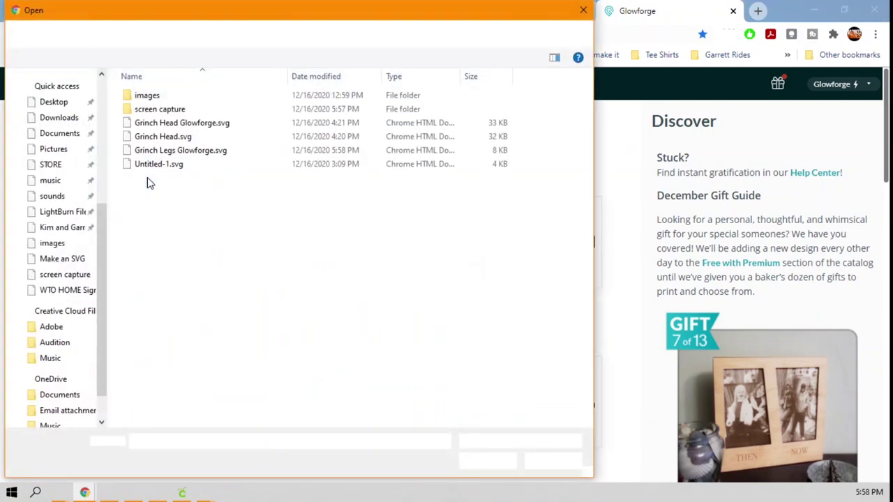
pyautogui.doubleClick(219, 153)
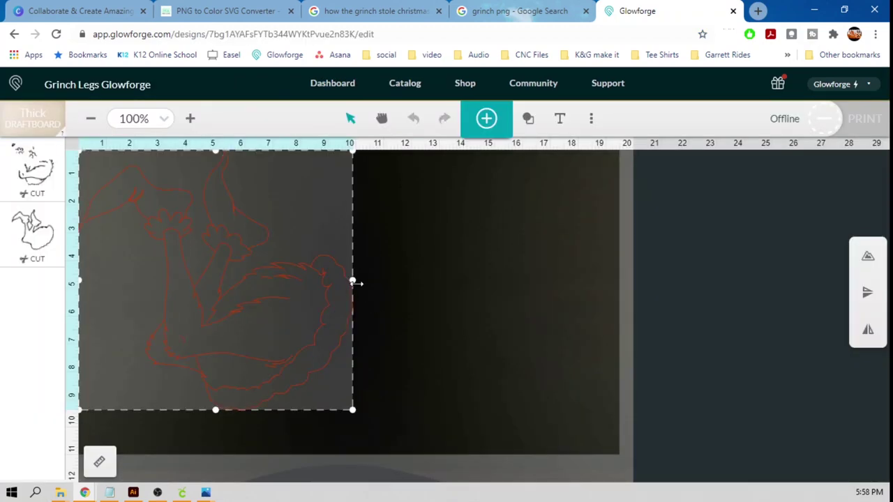
# Enlarge the legs design to about 11 inches, reposition it, and choose Thick Draftboard.
pyautogui.moveTo(352, 281); pyautogui.dragTo(379, 286)
pyautogui.moveTo(279, 293); pyautogui.dragTo(357, 309)
pyautogui.click(584, 323)
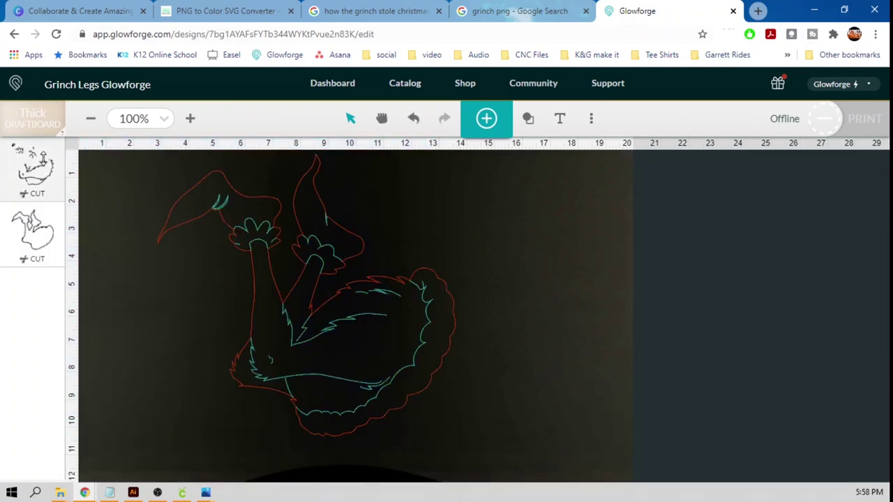
pyautogui.click(36, 127)
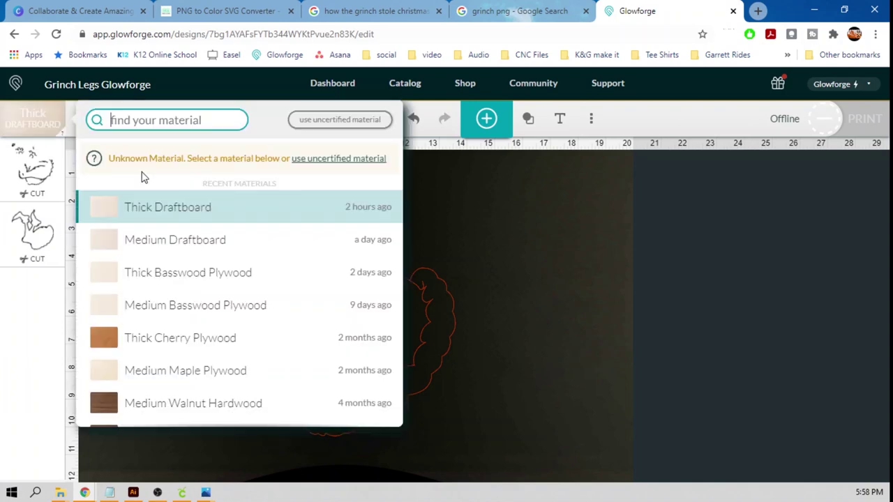
pyautogui.click(364, 213)
# Set the inner detail lines to Score with the High Quality setting.
pyautogui.click(33, 171)
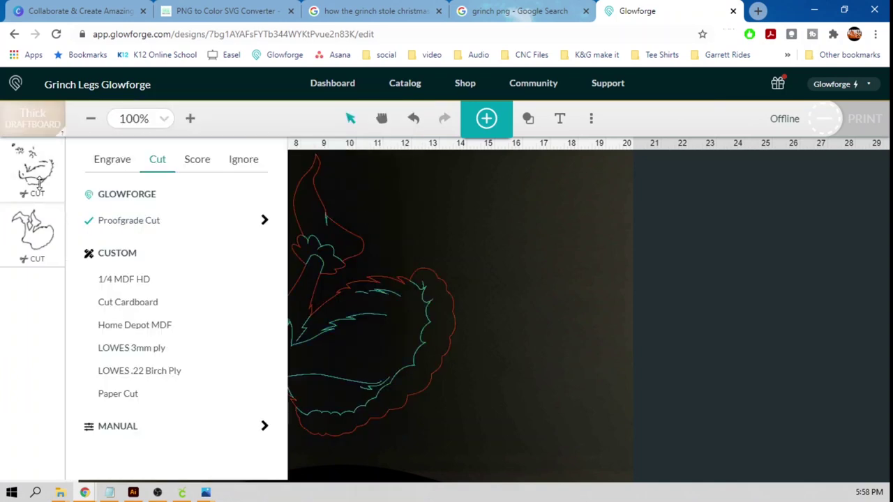
pyautogui.click(197, 162)
pyautogui.click(133, 221)
pyautogui.click(480, 243)
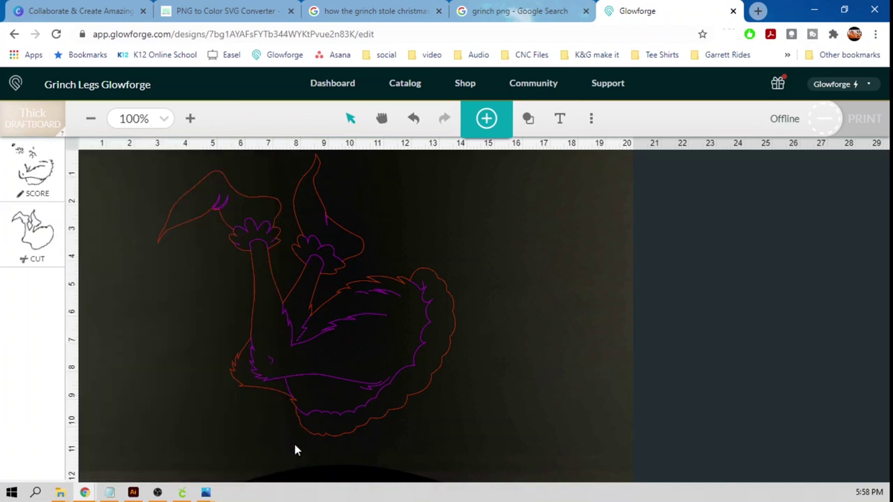
pyautogui.click(133, 493)
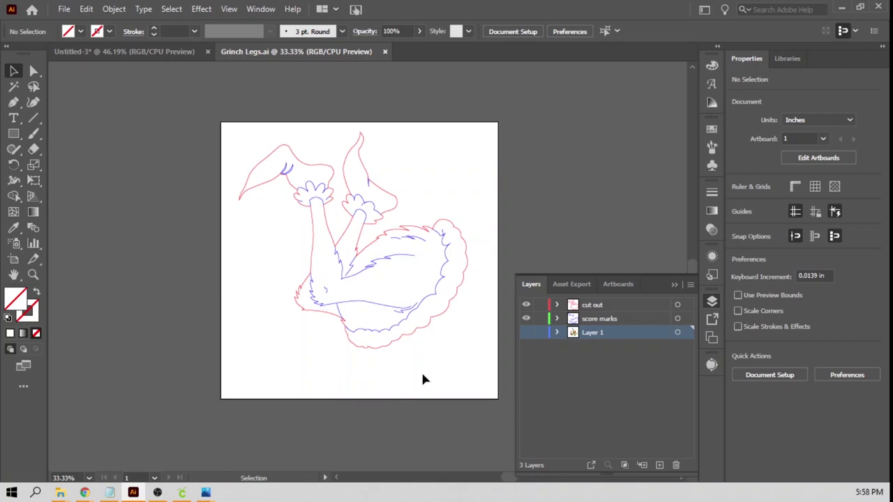
# Offset the red cut outline inward by -0.05 in with mitered joins, replacing a mistaken outward offset.
pyautogui.click(414, 336)
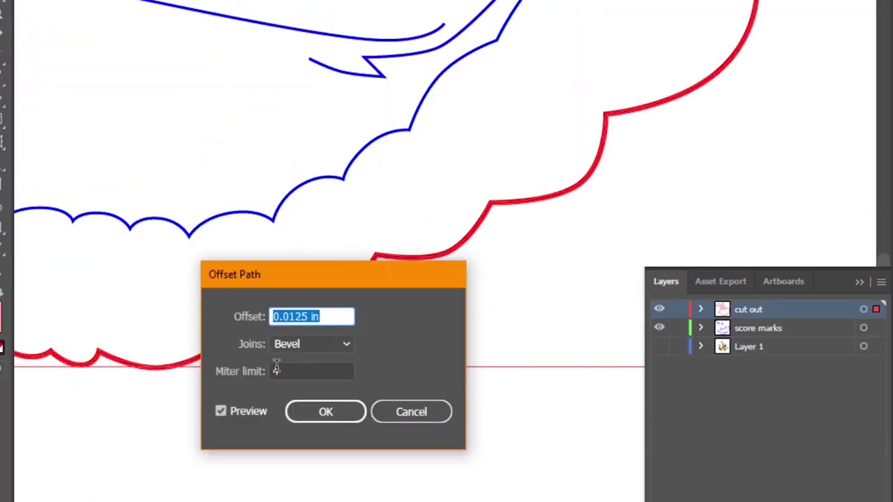
pyautogui.moveTo(309, 316); pyautogui.dragTo(284, 316)
pyautogui.write('05')
pyautogui.press('Tab')
pyautogui.click(325, 412)
pyautogui.click(700, 309)
pyautogui.hotkey('ctrl', 'z')
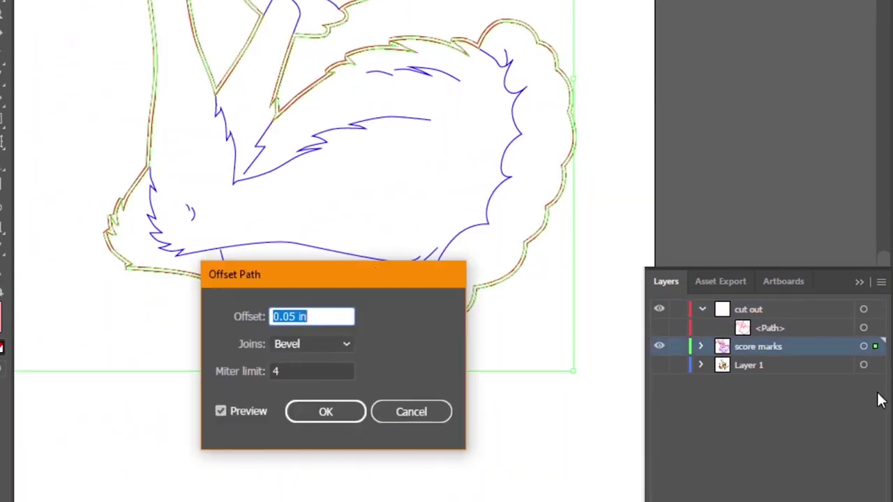
pyautogui.click(273, 316)
pyautogui.write('-')
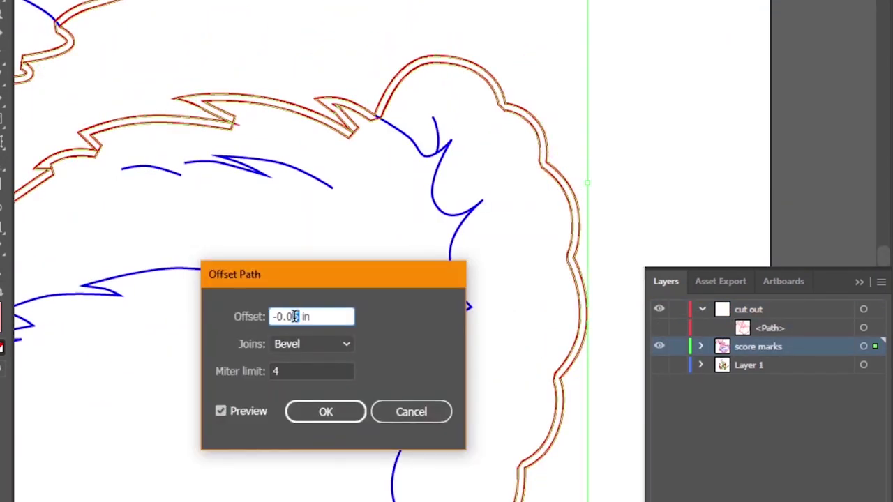
pyautogui.click(312, 344)
pyautogui.click(307, 318)
pyautogui.press('Tab')
pyautogui.press('Return')
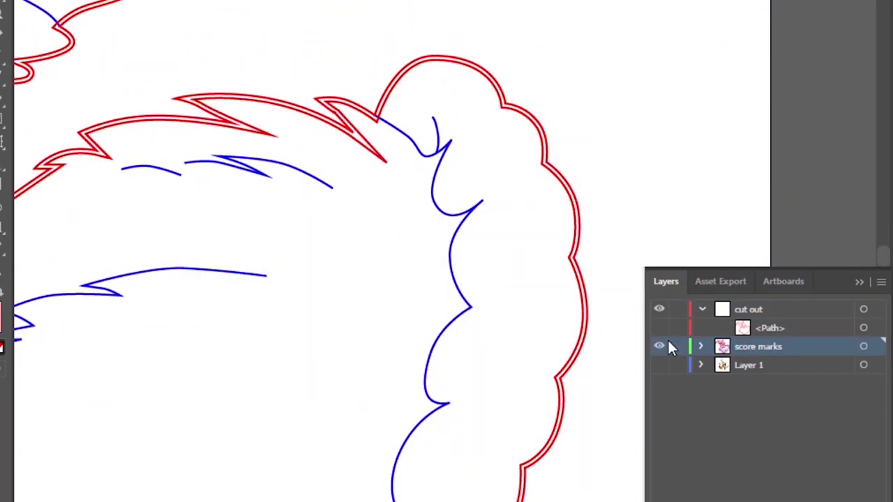
pyautogui.click(700, 346)
# Hide the new red paths and offset the score marks -0.03 in, Miter joins, limit 555.
pyautogui.moveTo(659, 365); pyautogui.dragTo(660, 384)
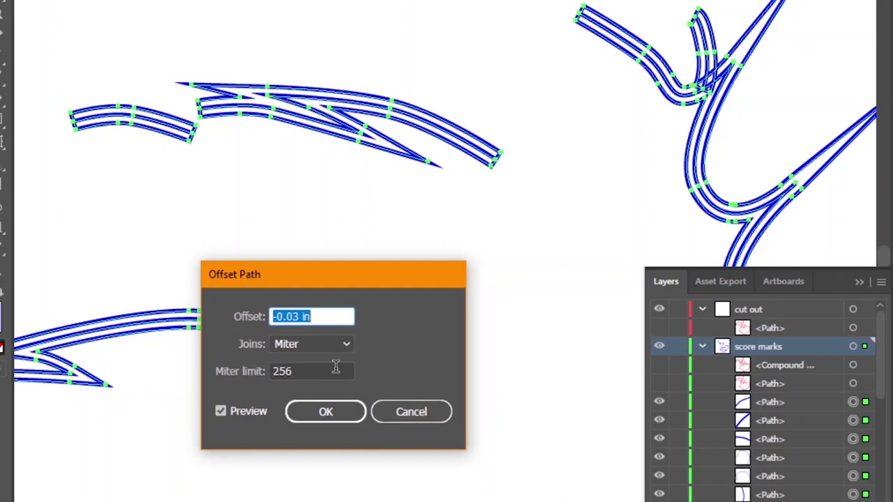
pyautogui.write('-0.03')
pyautogui.press('Tab')
pyautogui.press('Down')
pyautogui.press('Down')
pyautogui.press('Up')
pyautogui.press('Up')
pyautogui.press('Tab')
pyautogui.write('555')
pyautogui.press('Tab')
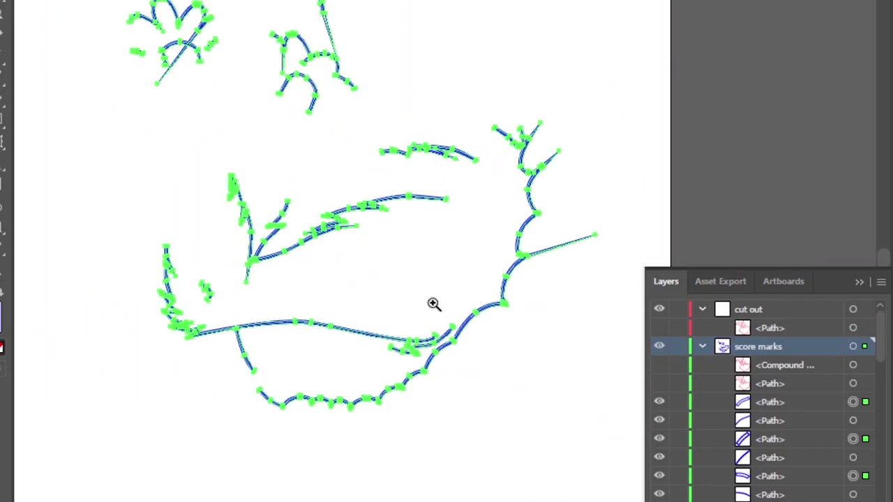
pyautogui.click(325, 412)
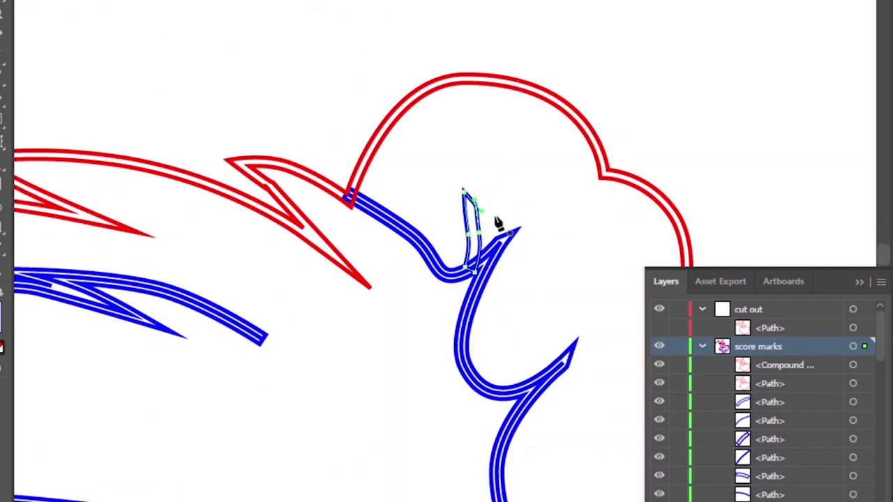
# Delete the small stray leftover blue paths on the leg.
pyautogui.hotkey('ctrl', 'shift', 'a')
pyautogui.scroll(-2, 325, 349)
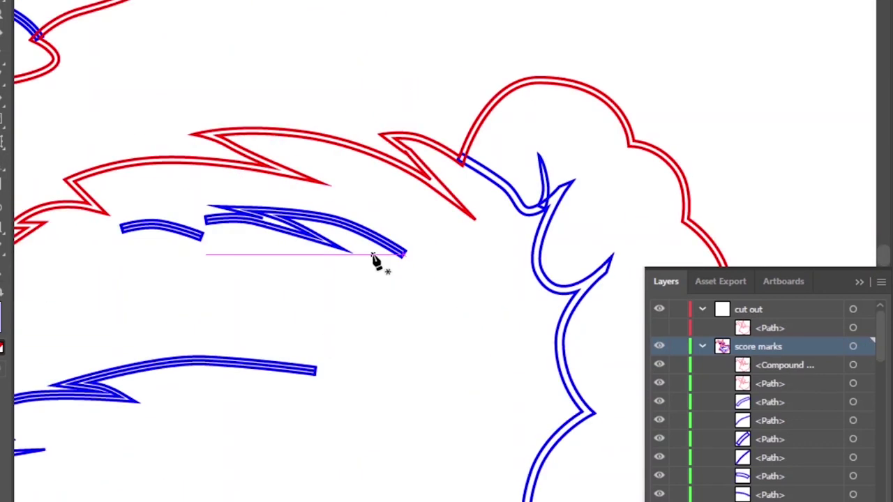
pyautogui.scroll(-5, 291, 186)
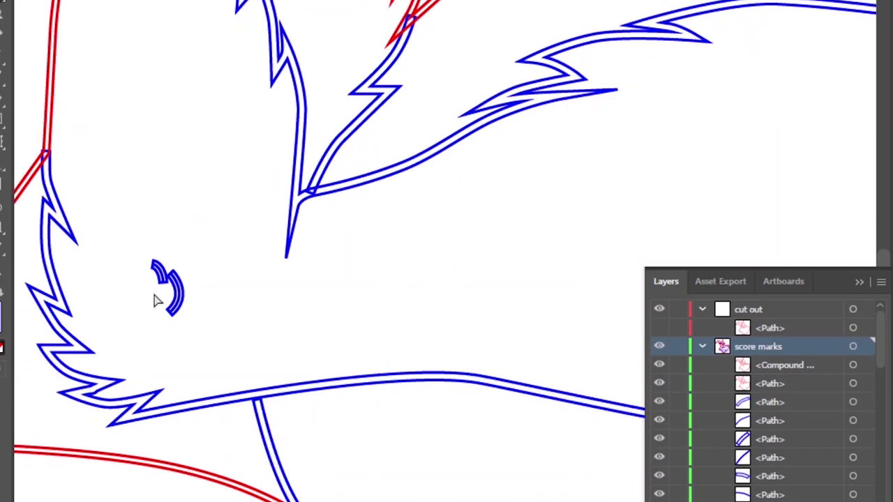
pyautogui.hscroll(-3, 213, 412)
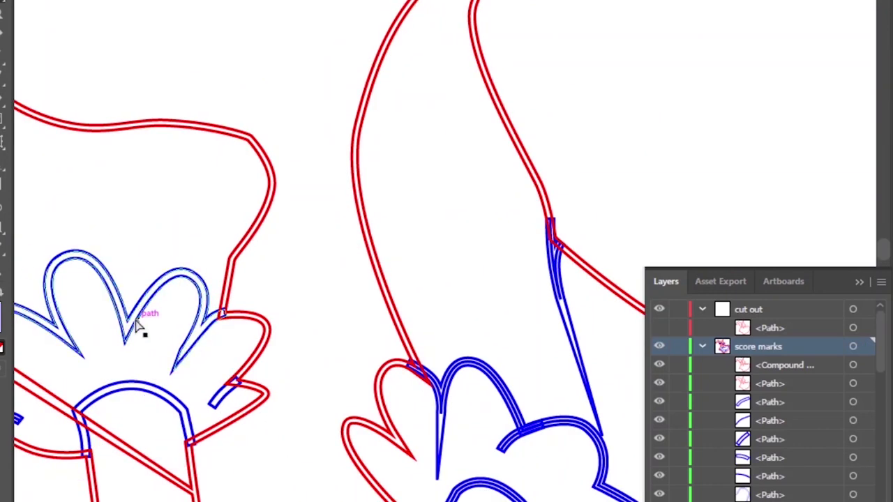
pyautogui.hscroll(-4, 143, 422)
pyautogui.click(132, 416)
pyautogui.hotkey('ctrl', 'shift', 'a')
pyautogui.hscroll(4, 499, 296)
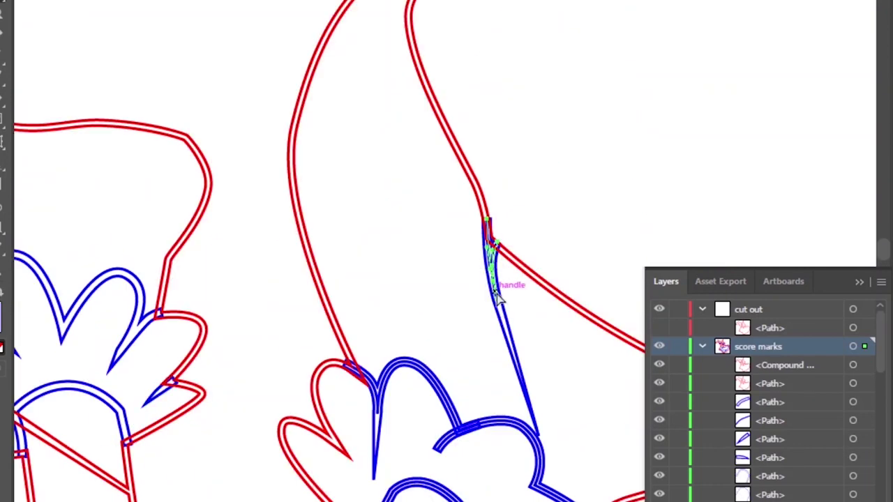
pyautogui.press('Delete')
pyautogui.scroll(-2, 457, 387)
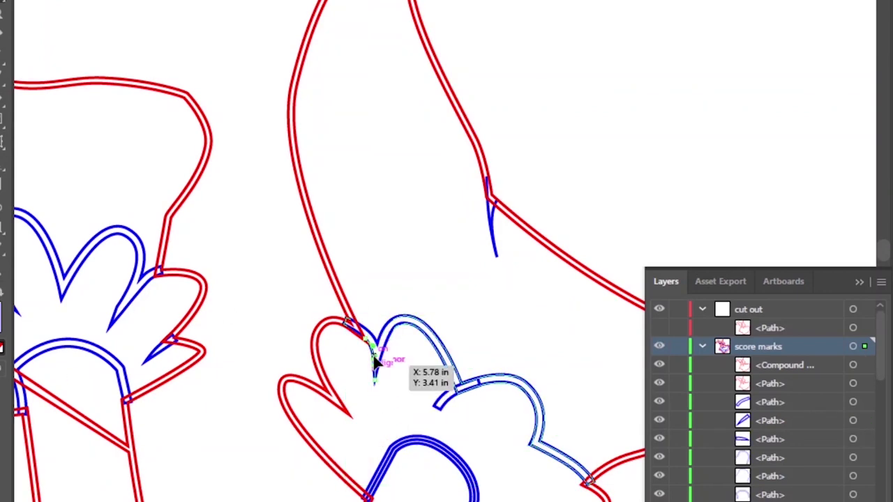
pyautogui.scroll(-10, 441, 413)
# Drag the long blue score path's anchors so its end meets the red cut outline.
pyautogui.click(645, 192)
pyautogui.hscroll(-6, 213, 261)
pyautogui.scroll(-6, 314, 367)
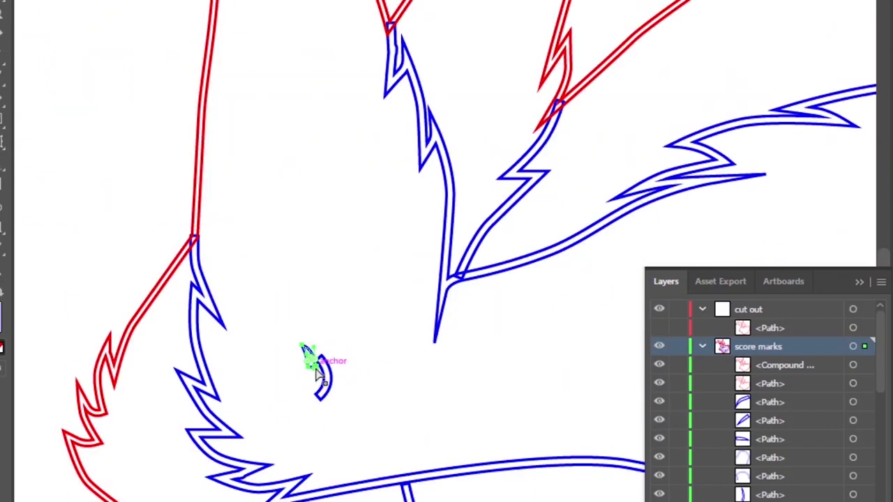
pyautogui.scroll(-5, 514, 273)
pyautogui.scroll(5, 425, 303)
pyautogui.moveTo(425, 303); pyautogui.dragTo(405, 307)
pyautogui.moveTo(316, 242); pyautogui.dragTo(316, 242)
# Nudge an anchor on the hand's score line to meet the cut outline.
pyautogui.scroll(3, 331, 252)
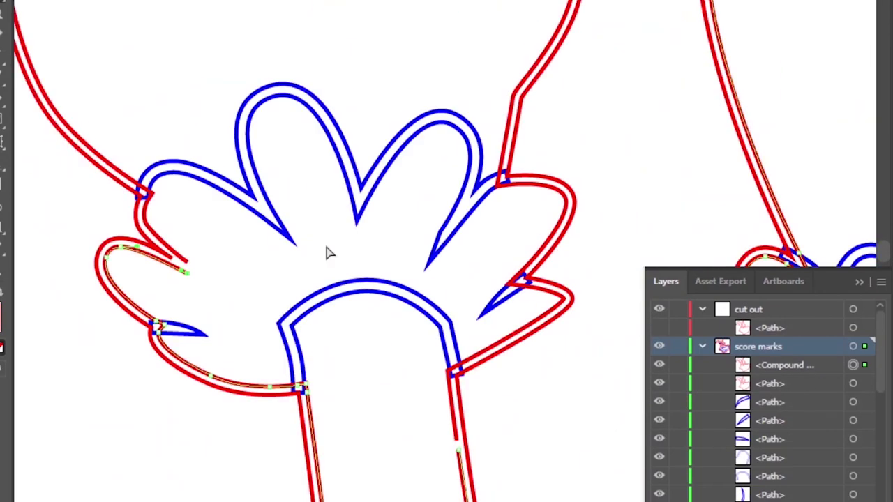
pyautogui.moveTo(196, 279); pyautogui.dragTo(160, 249)
pyautogui.scroll(-3, 159, 249)
pyautogui.scroll(4, 422, 293)
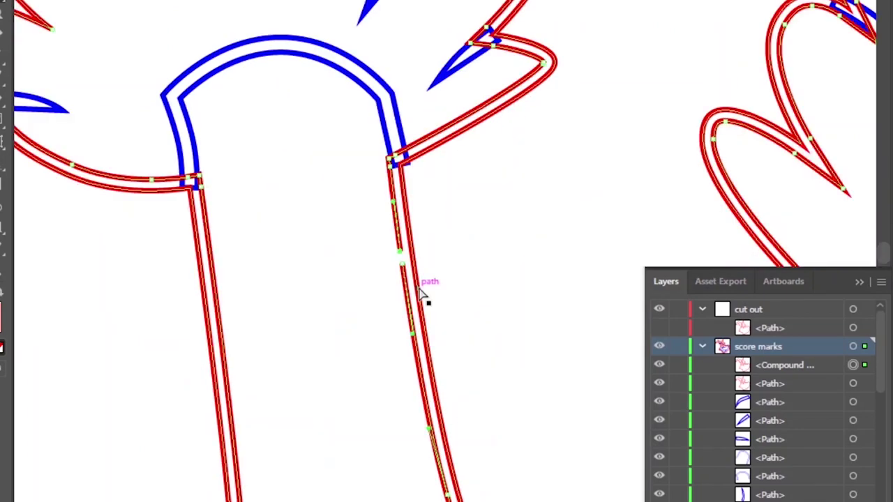
pyautogui.scroll(-3, 370, 272)
pyautogui.scroll(-5, 309, 342)
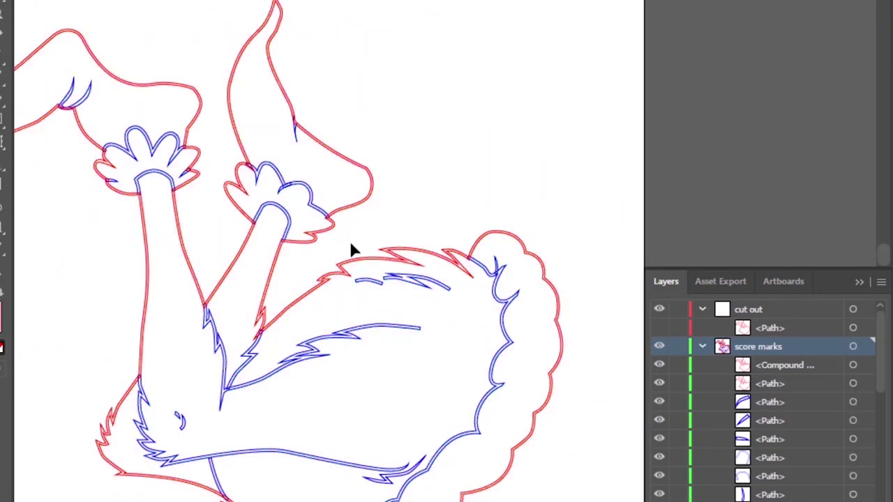
pyautogui.scroll(4, 351, 249)
pyautogui.scroll(2, 379, 223)
# Send the arm's blue score path and the red cut line to the back of the layer.
pyautogui.click(429, 257)
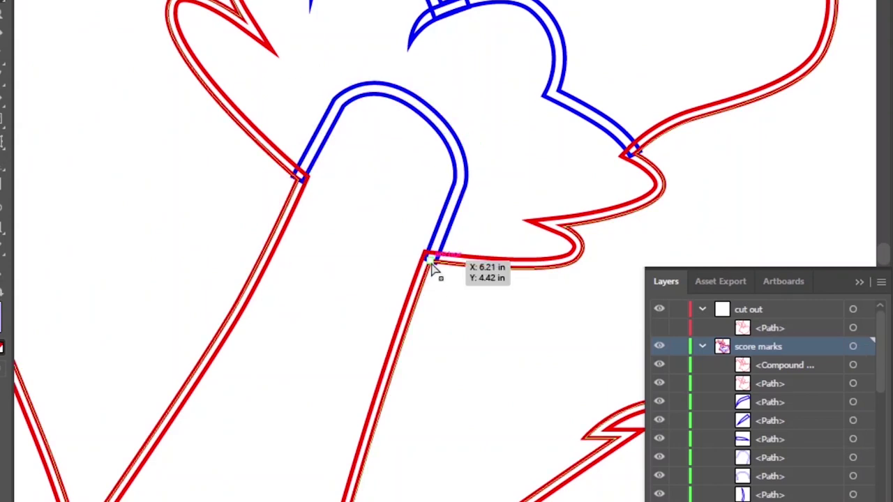
pyautogui.keyDown('shift'); pyautogui.click(302, 175); pyautogui.keyUp('shift')
pyautogui.hotkey('ctrl', 'g')
pyautogui.hotkey('ctrl', 'z')
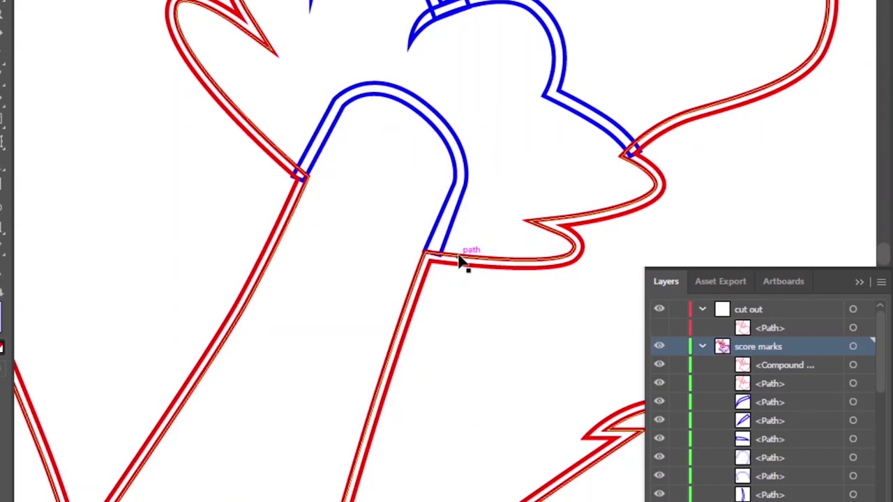
pyautogui.hotkey('ctrl', 'shift', '[')
pyautogui.scroll(5, 483, 312)
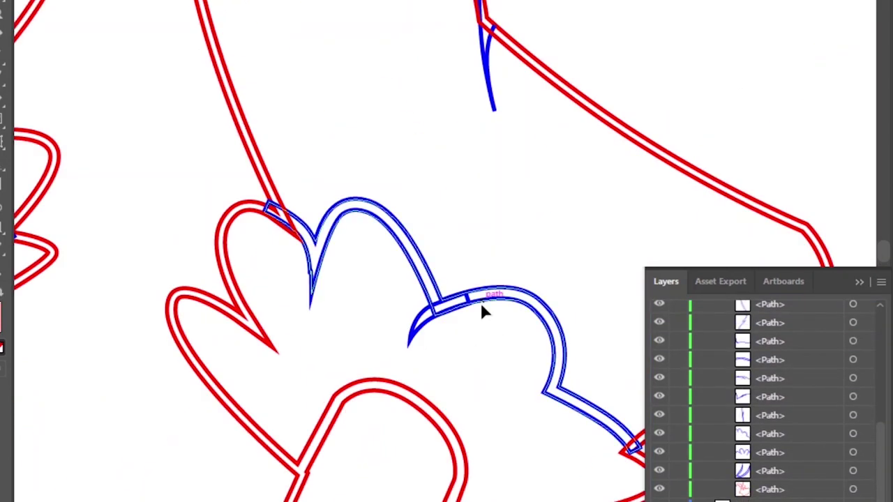
pyautogui.click(311, 197)
pyautogui.scroll(-3, 414, 177)
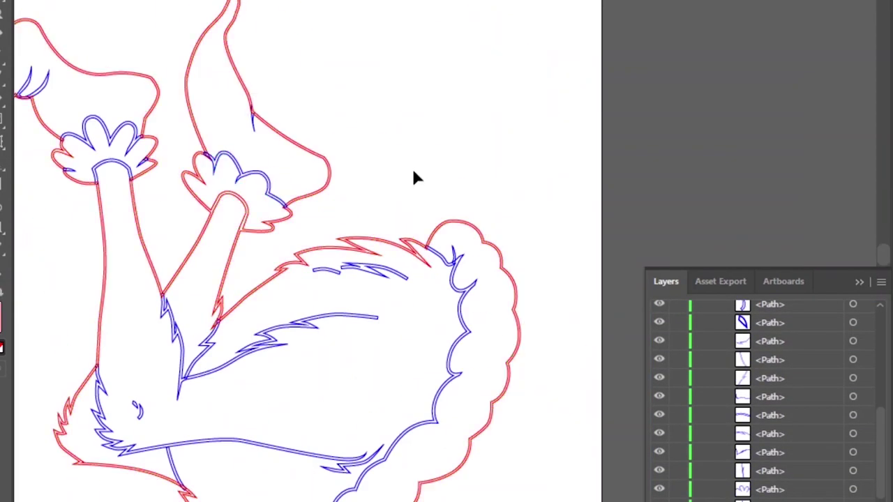
pyautogui.hscroll(-5, 391, 209)
pyautogui.scroll(3, 429, 226)
# Review all the artwork, then bring up Save As for the outlined version.
pyautogui.hotkey('ctrl', 'a')
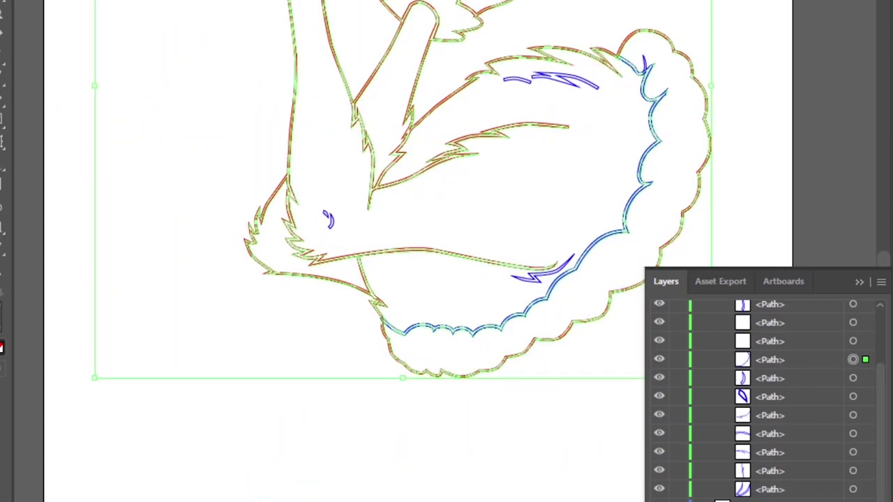
pyautogui.scroll(3, 611, 323)
pyautogui.click(610, 323)
pyautogui.scroll(-2, 574, 459)
pyautogui.scroll(5, 574, 459)
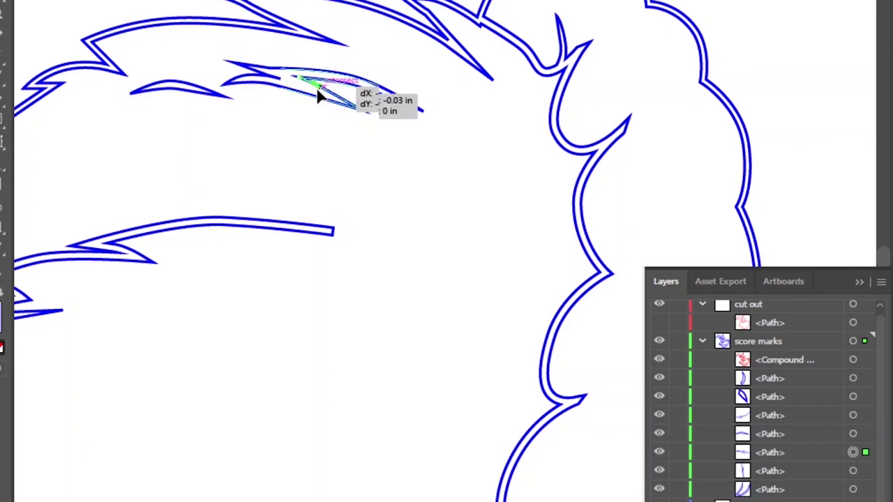
pyautogui.scroll(3, 312, 90)
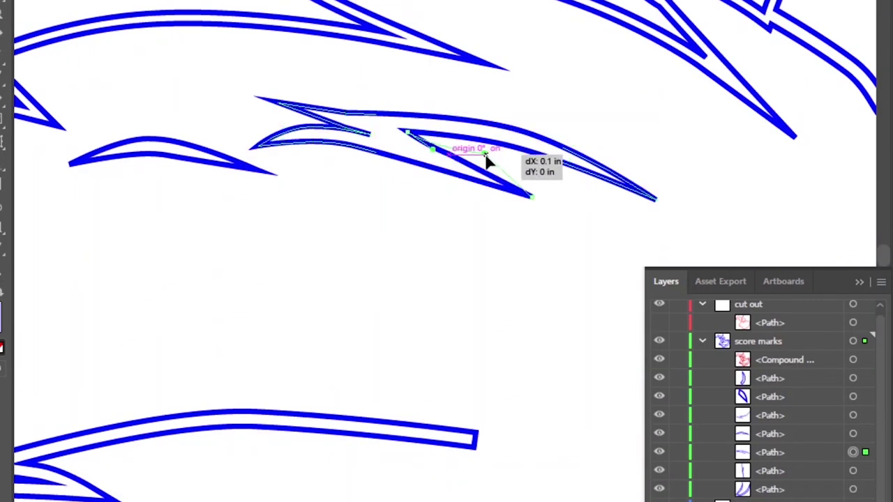
pyautogui.scroll(-6, 439, 203)
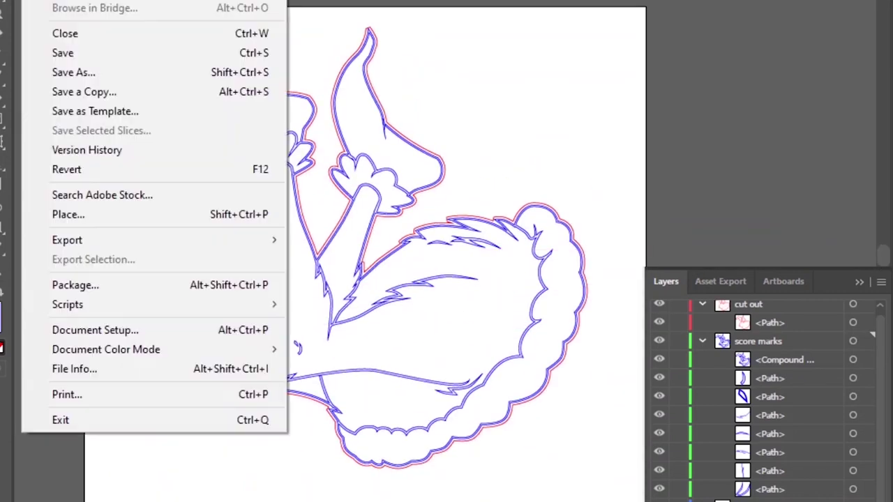
pyautogui.hotkey('shift', 'ctrl', 's')
# Export the artwork as an SVG named 'Grinch Legs with Outline'.
pyautogui.write('Grinch Legs with Outline')
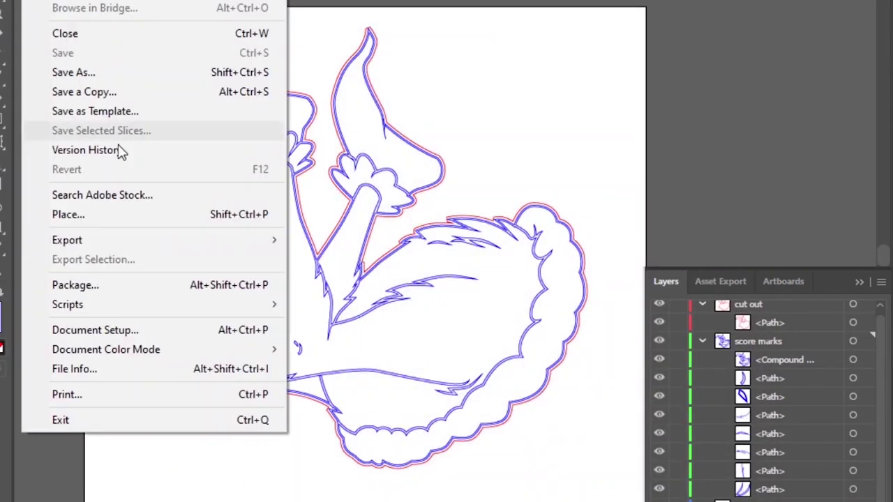
pyautogui.moveTo(67, 240)
pyautogui.click(328, 259)
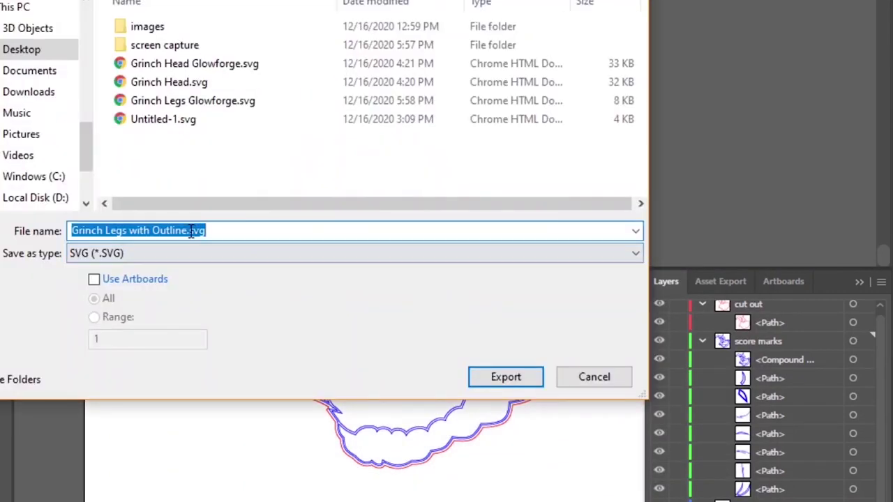
pyautogui.click(506, 377)
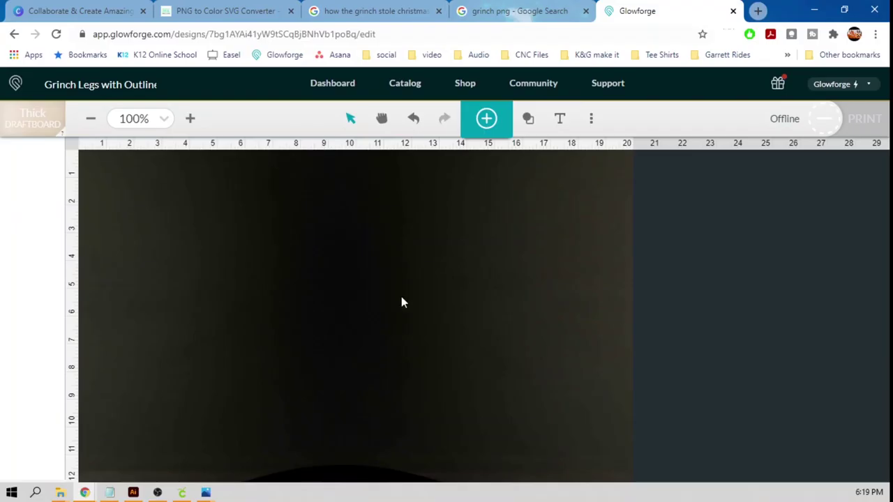
# Upload the Grinch Legs with Outline SVG into Glowforge as new artwork.
pyautogui.click(485, 118)
pyautogui.click(604, 90)
pyautogui.click(238, 164)
pyautogui.doubleClick(237, 164)
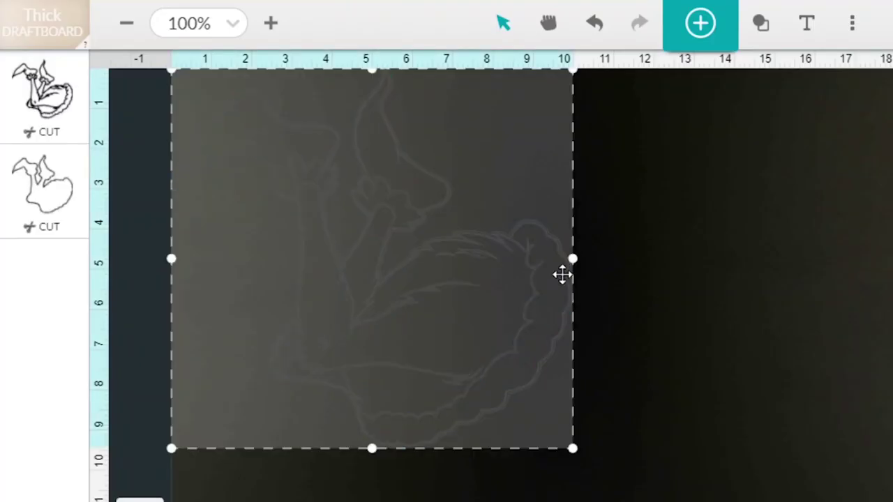
# Set the score-mark part to Draft score, leaving the outline as Cut.
pyautogui.click(31, 174)
pyautogui.click(281, 82)
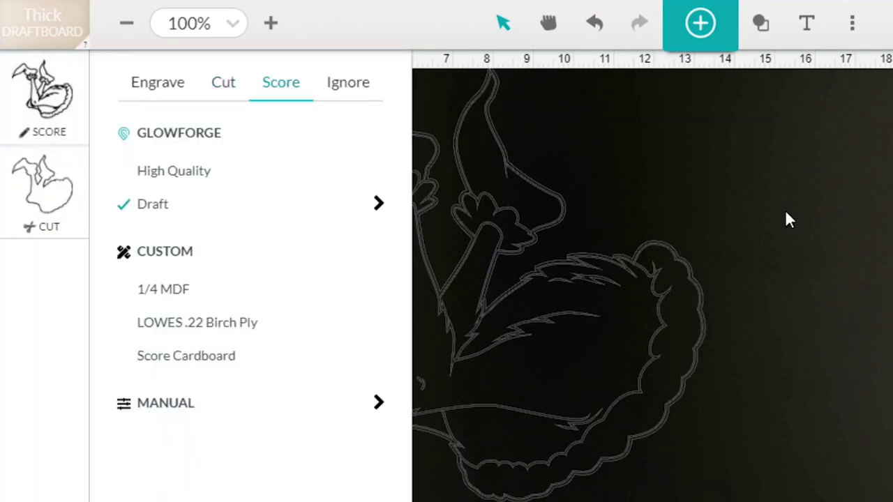
pyautogui.click(824, 333)
pyautogui.click(810, 294)
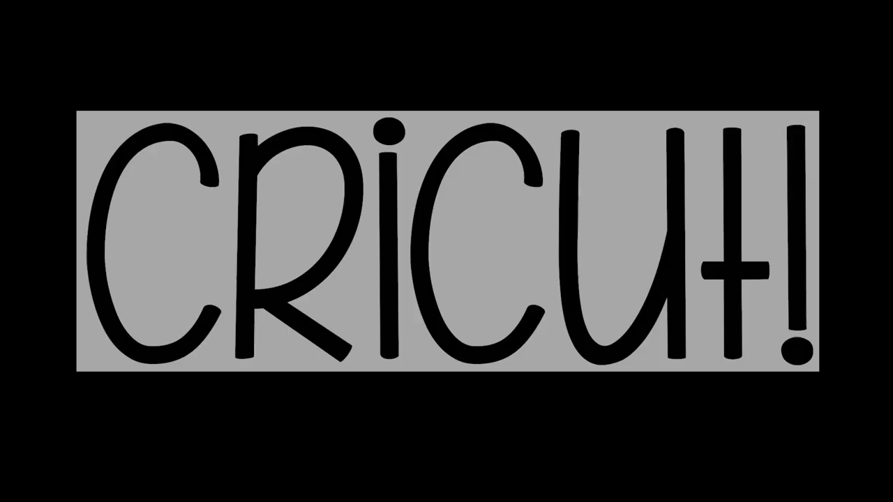